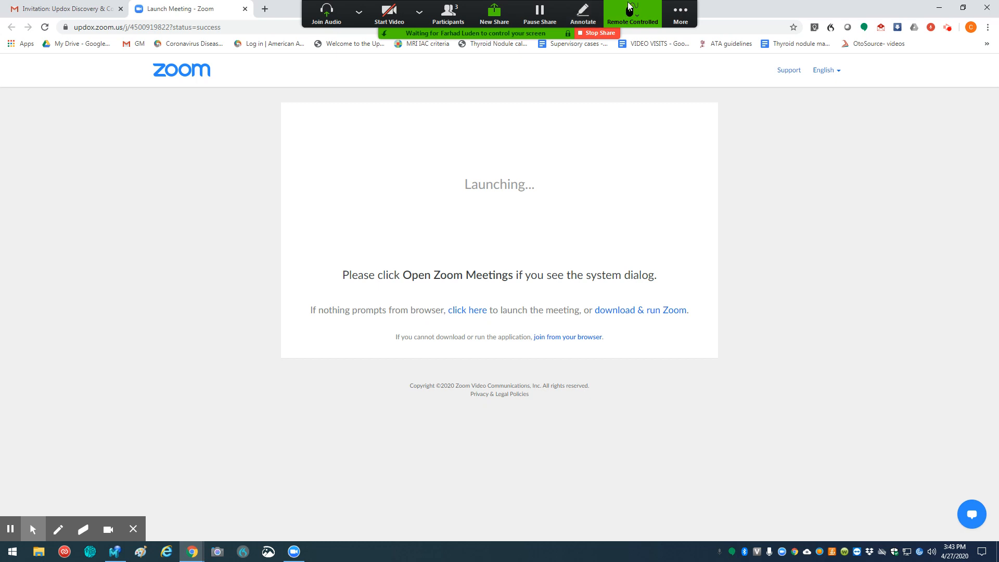
Step: Set the shared screen's remote control to accept all requests automatically
left_click(630, 17)
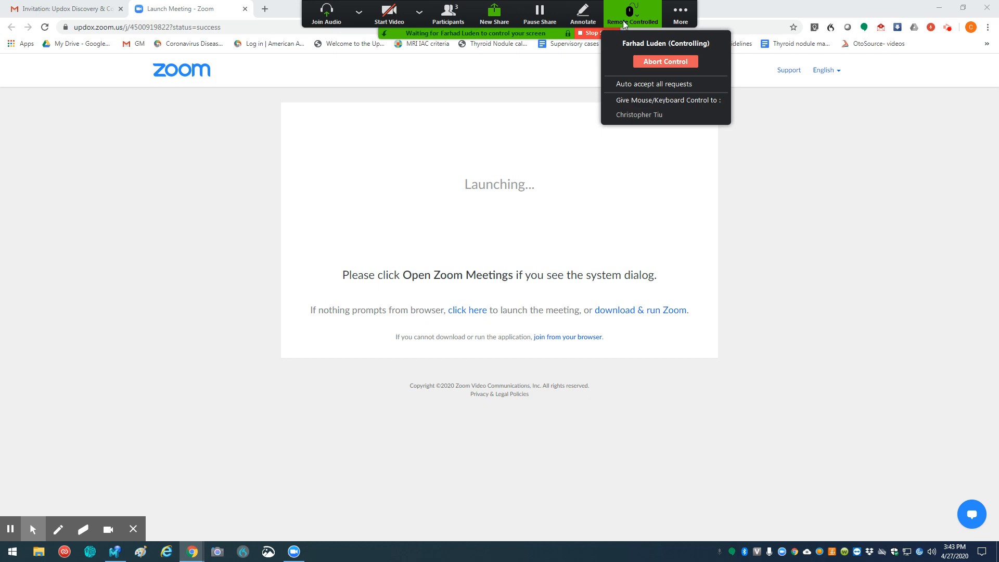
left_click(624, 85)
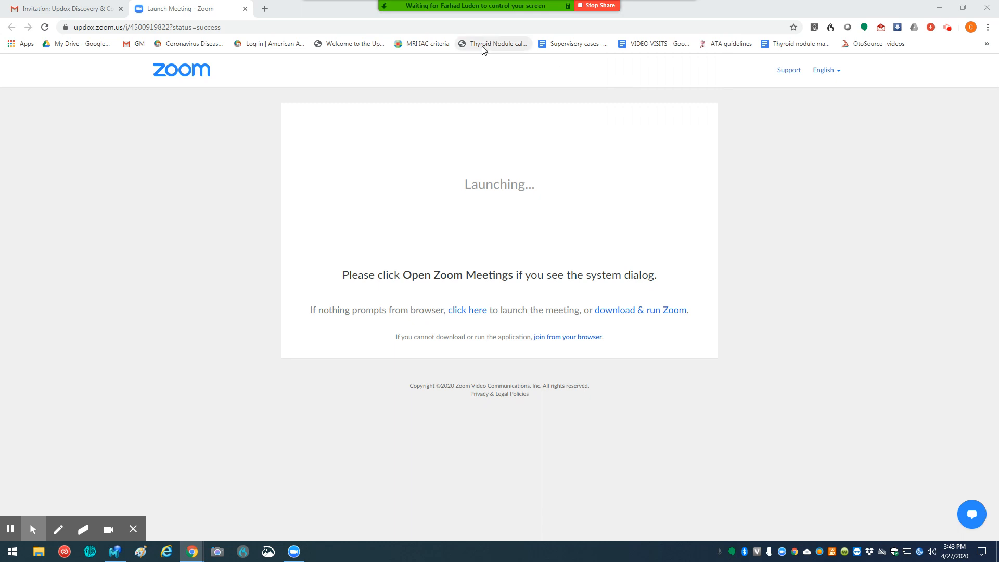
Step: Launch Zoom Meetings from the meeting page and sign in with Google using the Gmail account
left_click(467, 312)
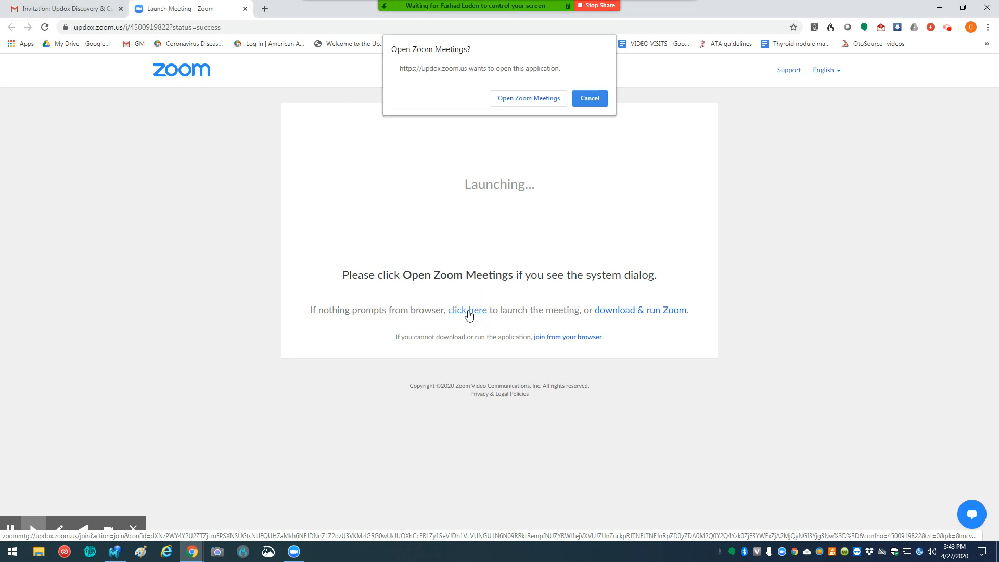
left_click(537, 102)
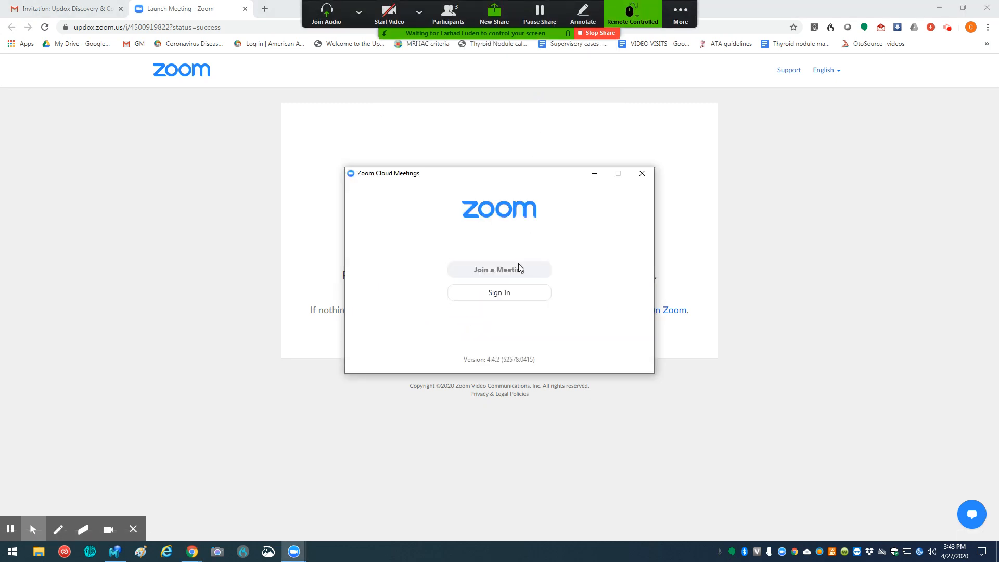
left_click(505, 293)
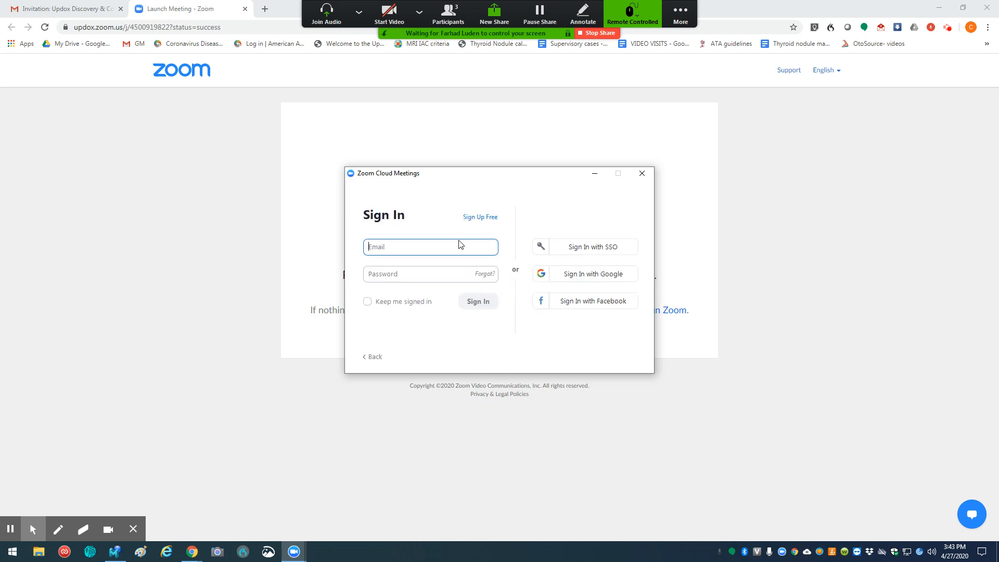
type("dr")
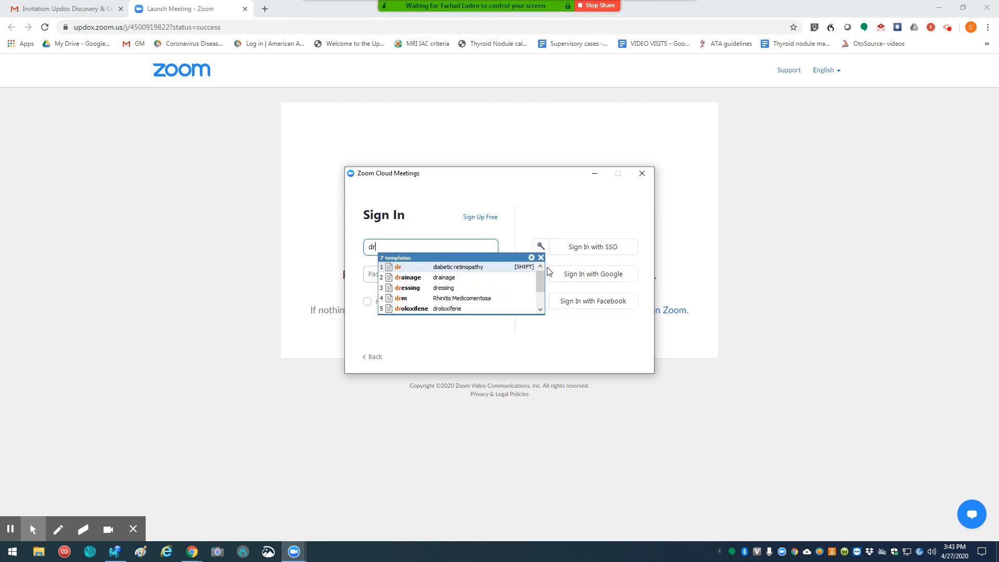
left_click(541, 257)
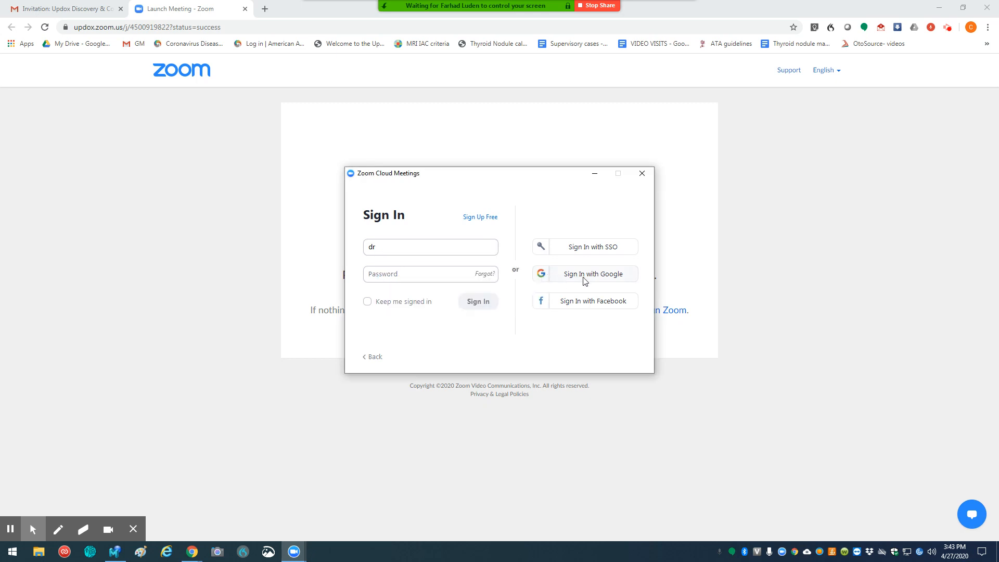
left_click(615, 278)
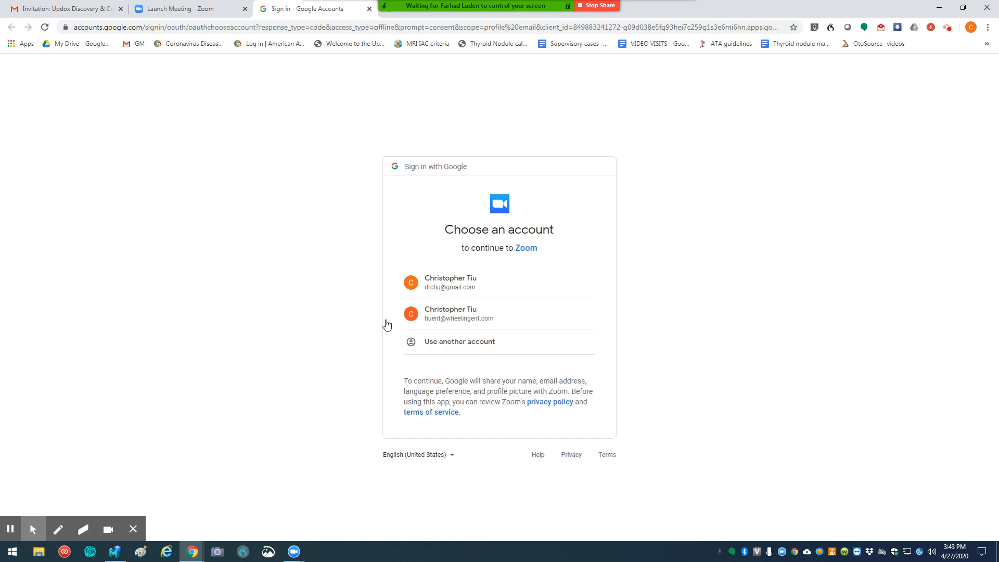
left_click(458, 282)
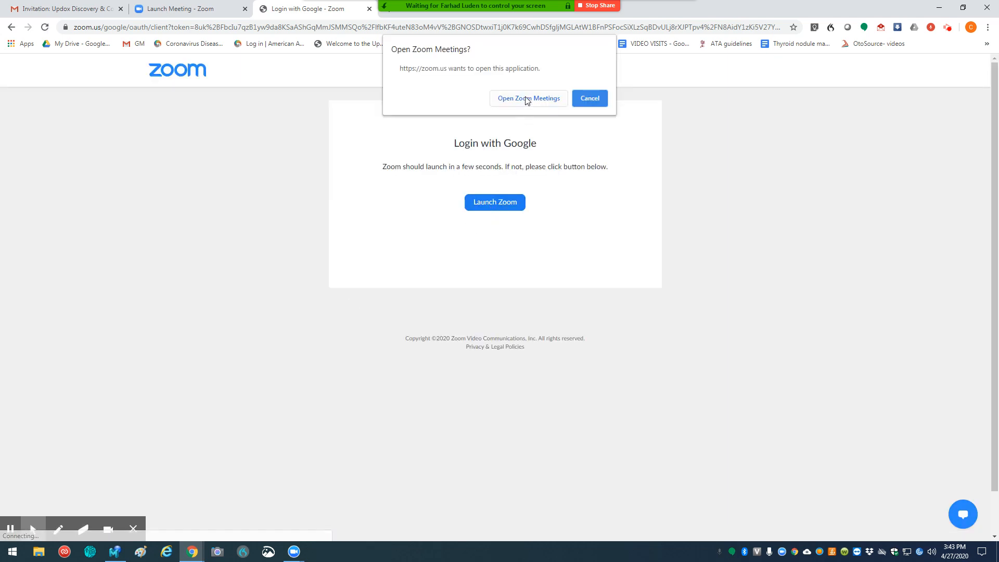
left_click(527, 99)
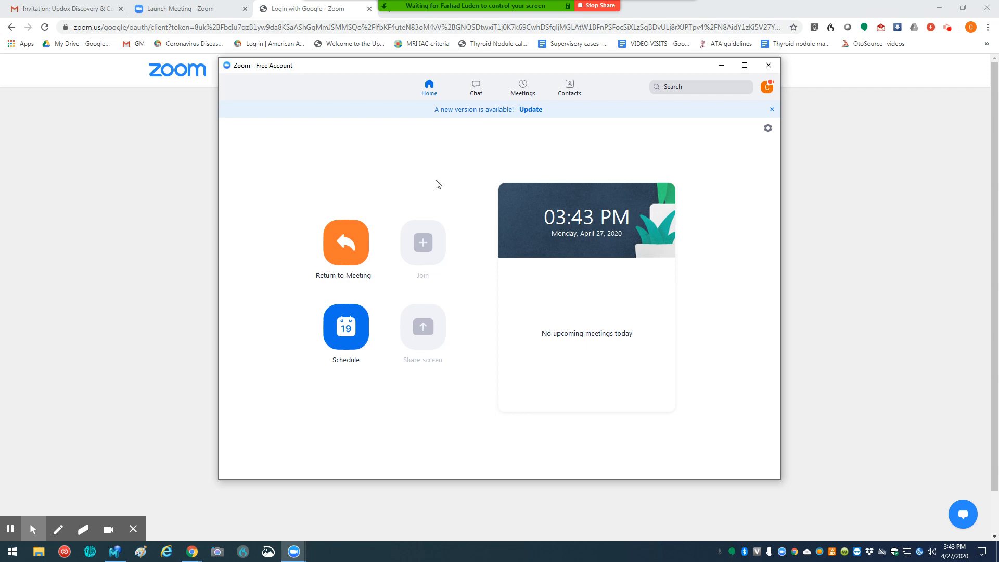
Step: Return to the ongoing meeting and start the camera video
left_click(352, 247)
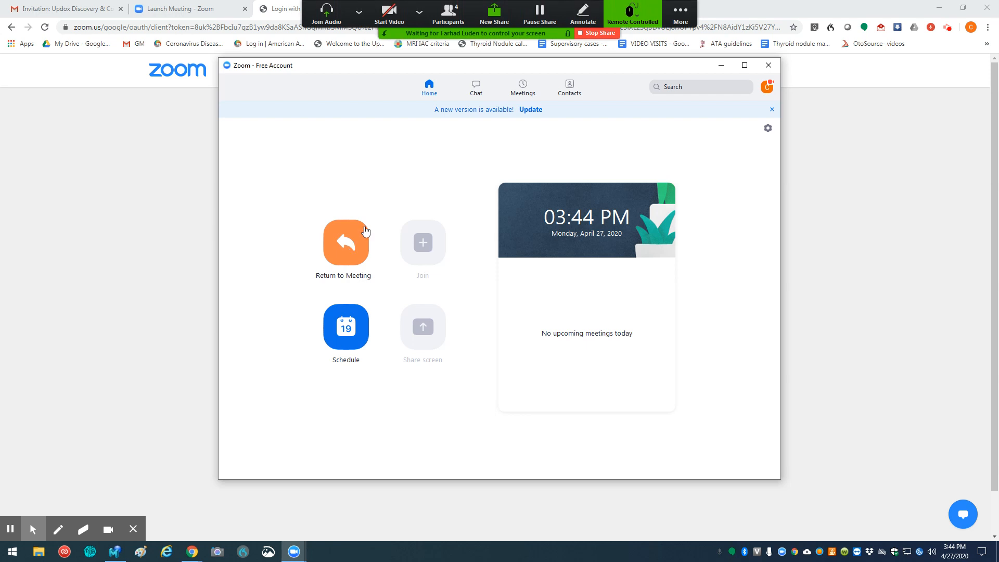
left_click(391, 15)
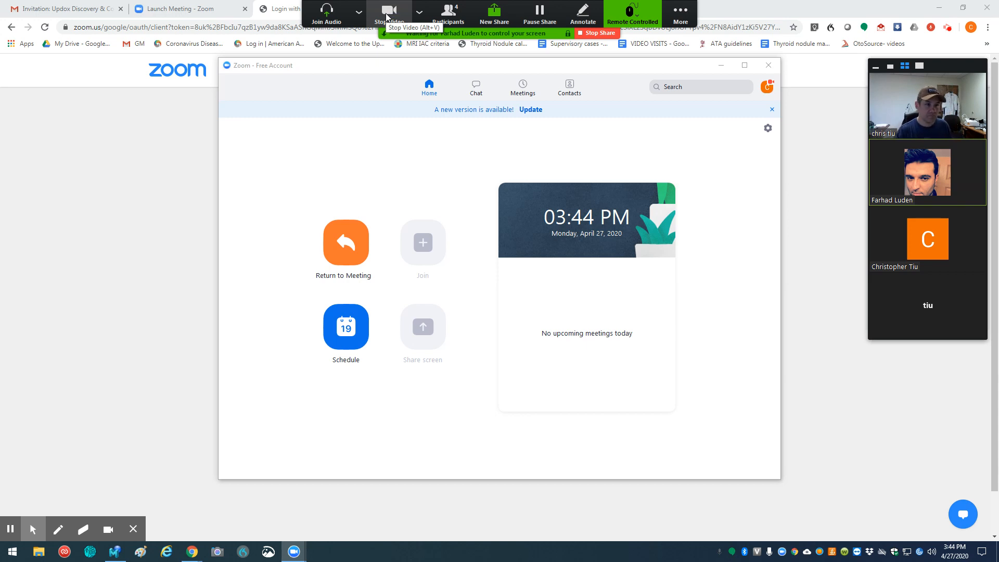
left_click(419, 12)
left_click(359, 13)
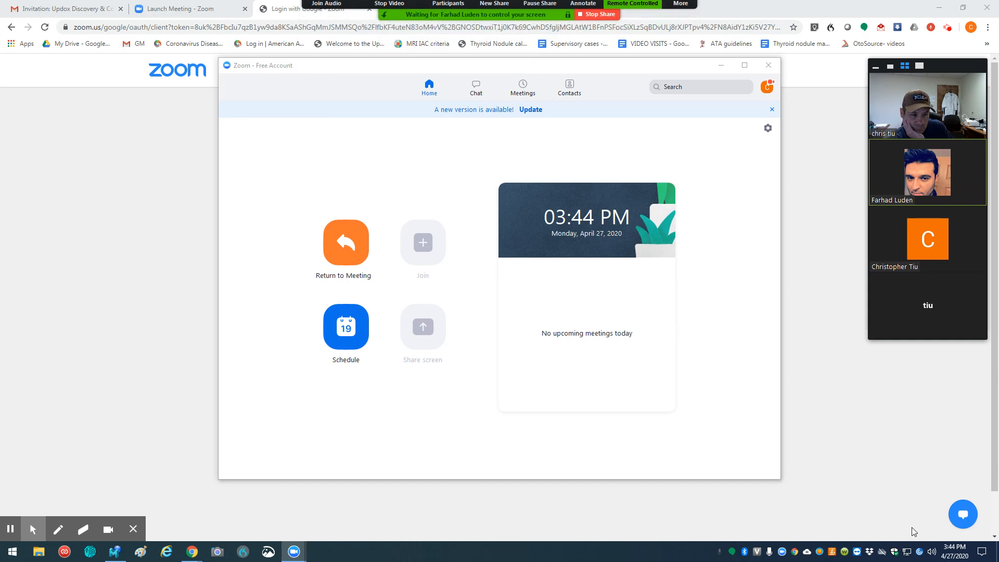
Step: Check the computer's speaker volume and close the Zoom home window
left_click(932, 550)
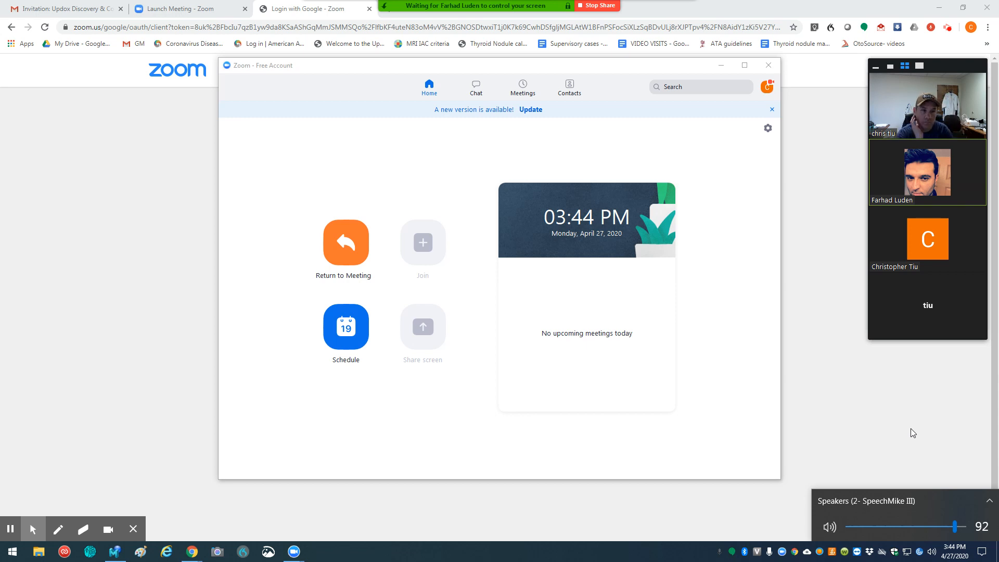
left_click(769, 65)
Step: Start a new share in the meeting, sharing the entire screen
mouse_move(559, 6)
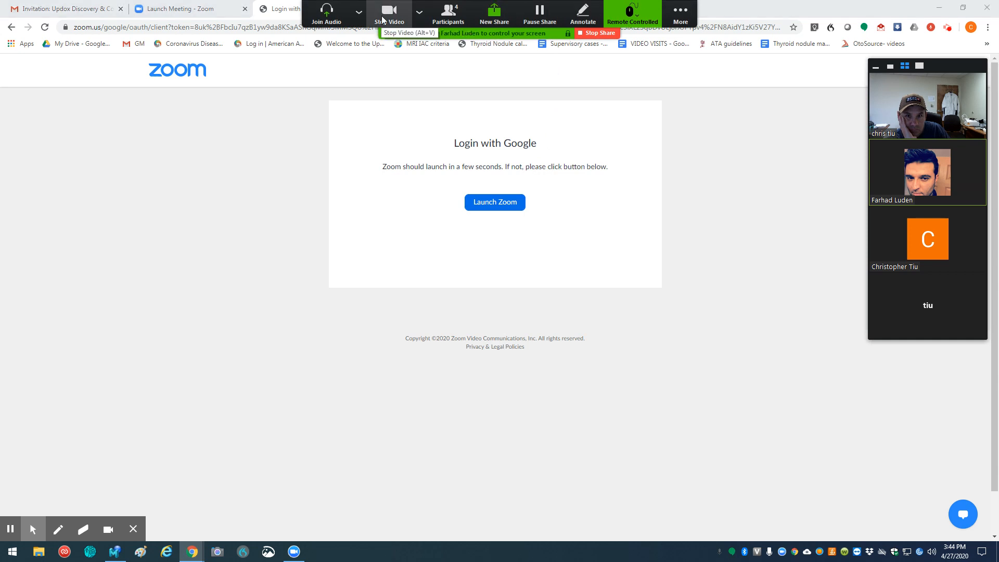
left_click(419, 11)
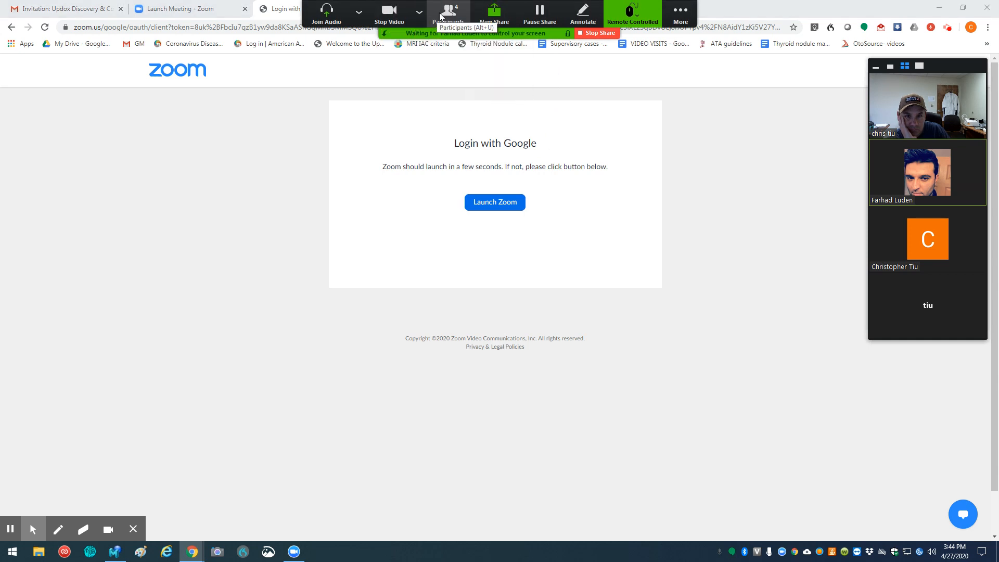
left_click(496, 13)
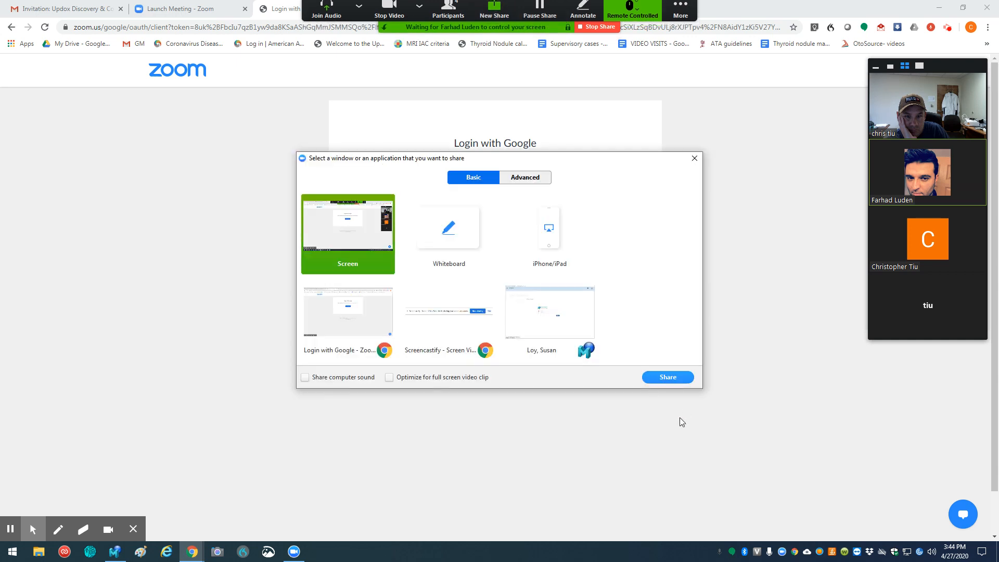
left_click(413, 28)
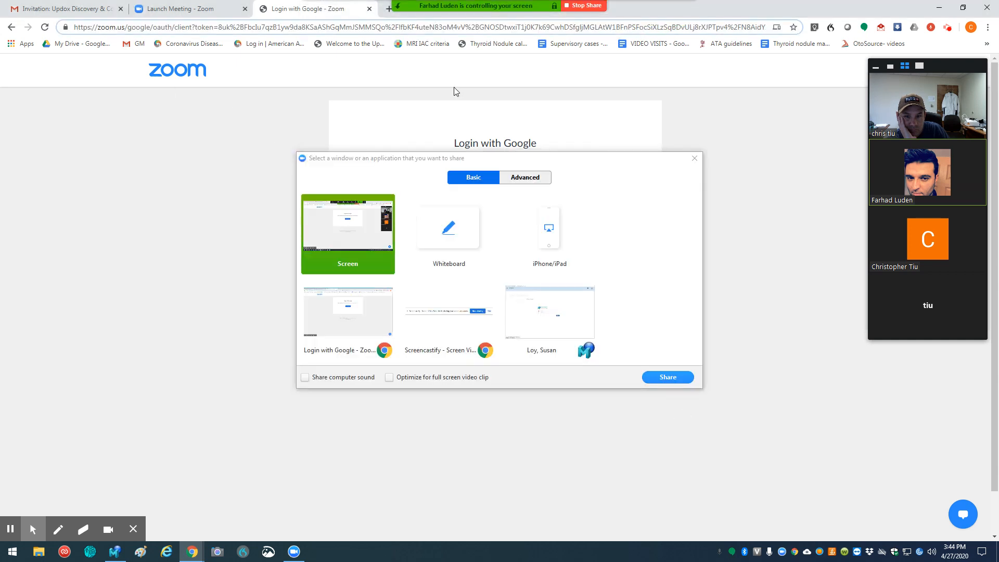
left_click(362, 227)
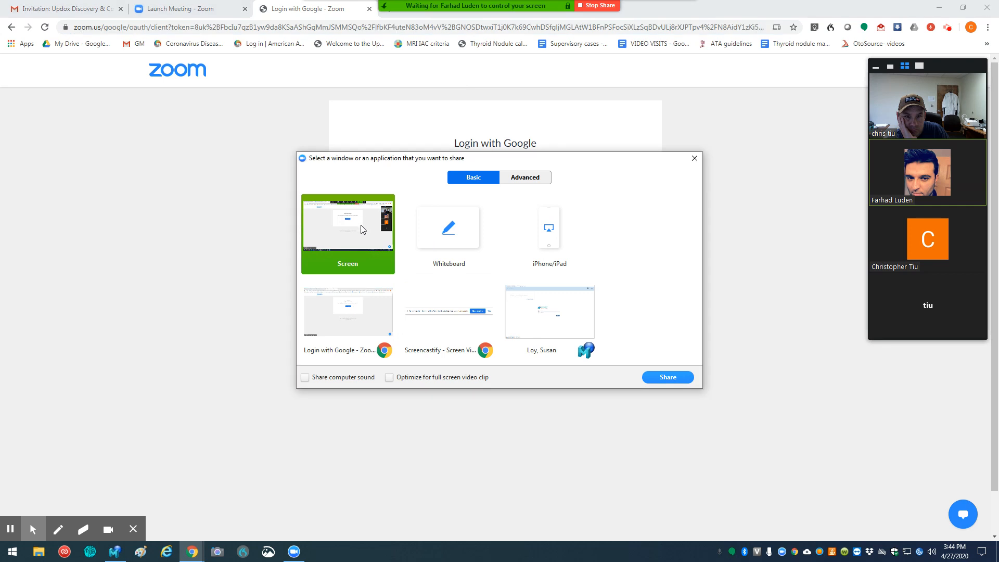
left_click(671, 378)
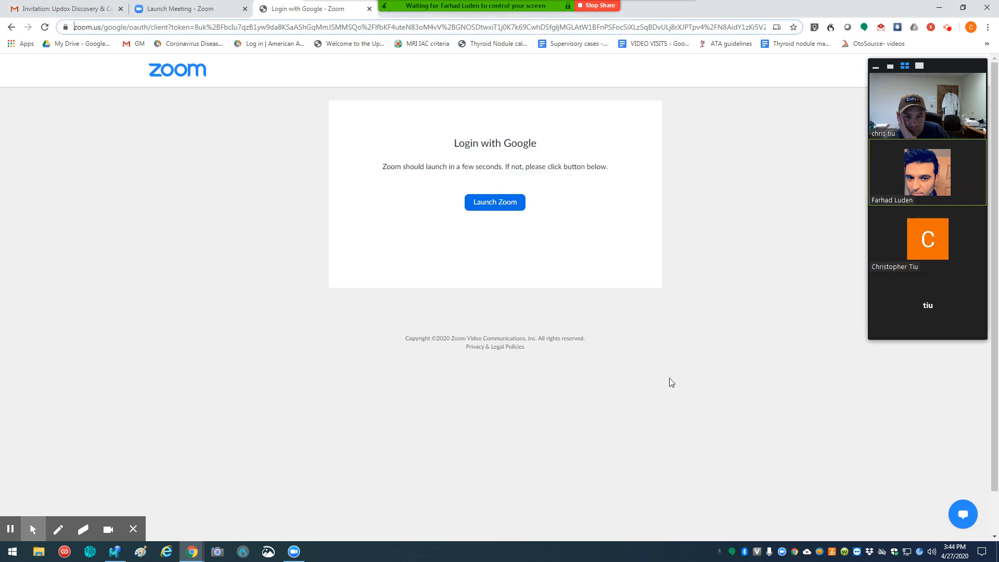
Step: Try the recording toolbar's pen and switch back to the mouse pointer
left_click(59, 530)
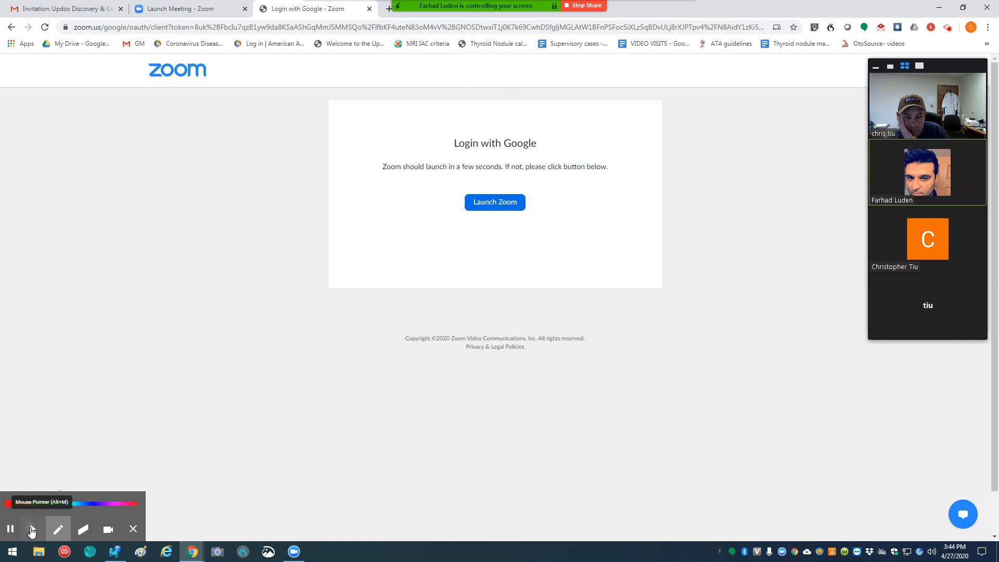
left_click(33, 529)
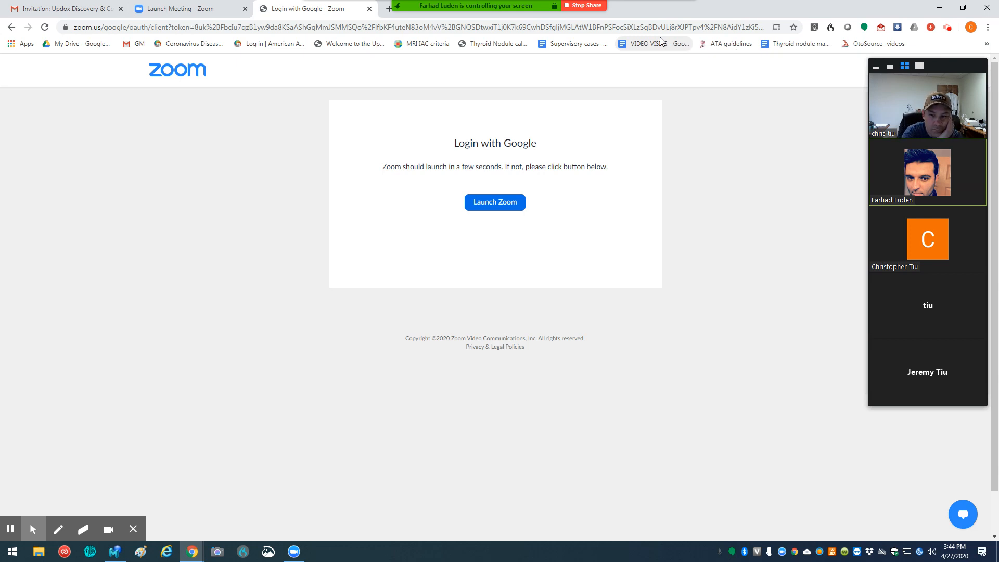
Step: Load google.com in the current browser tab
left_click(516, 27)
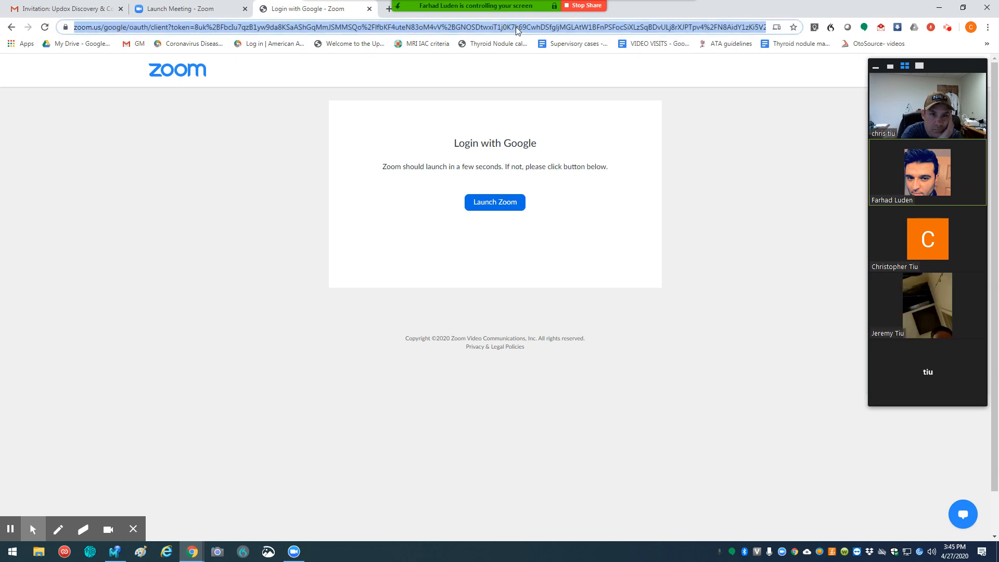
type("g")
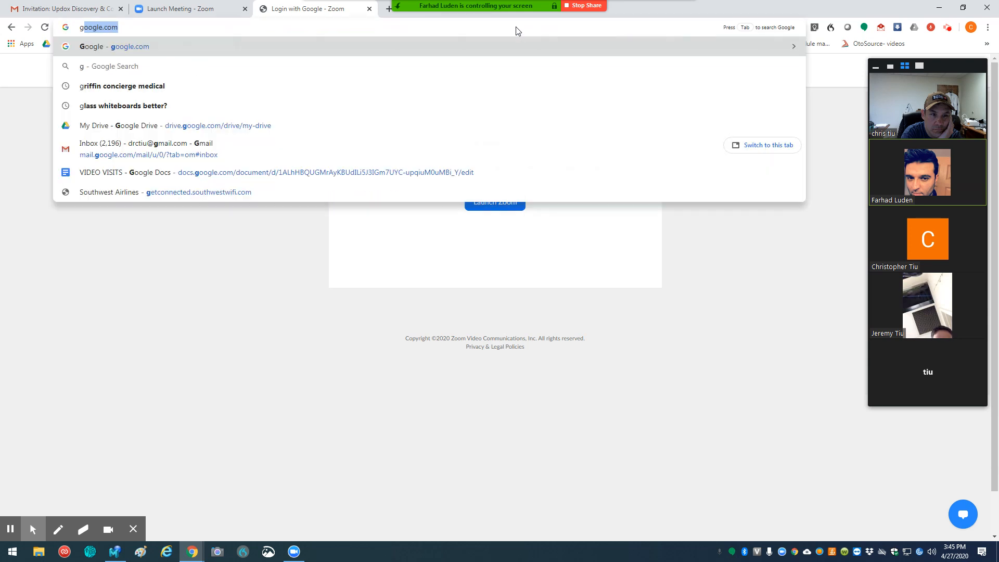
key("Return")
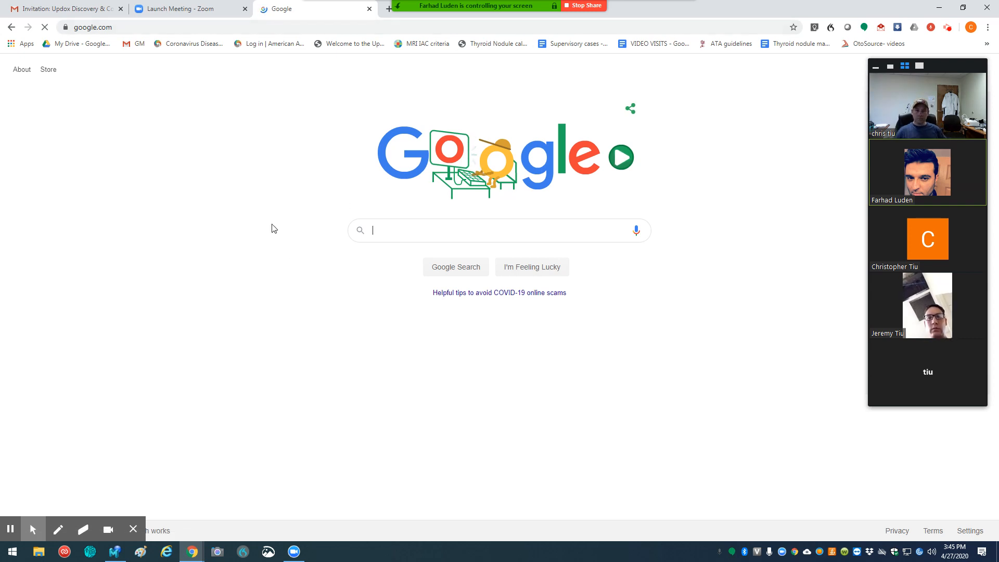
Step: Write "I can not hear you" followed by the participant's first name in the Google search field as a visible message
type("I can no")
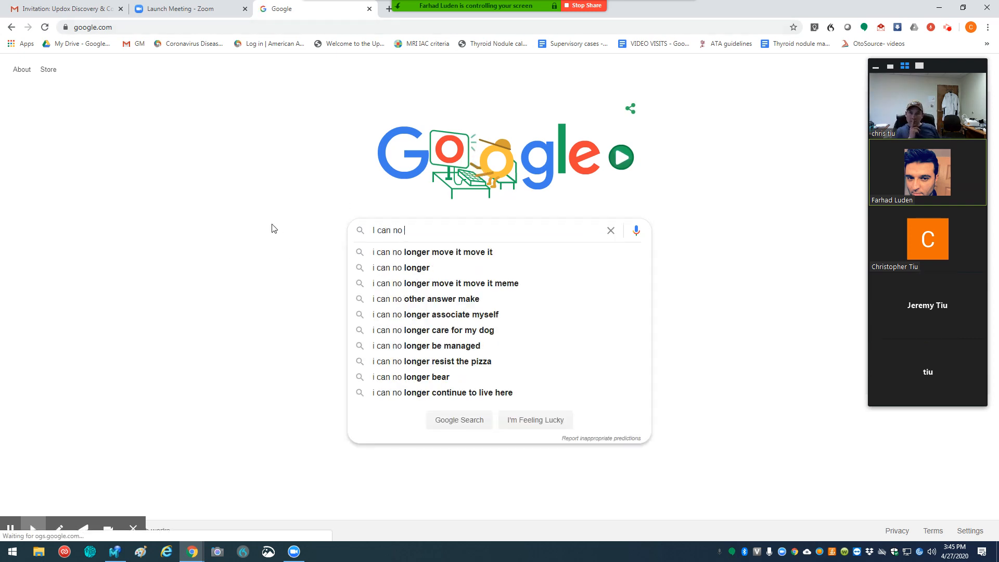
type(" t")
key("BackSpace")
key("BackSpace")
type("t")
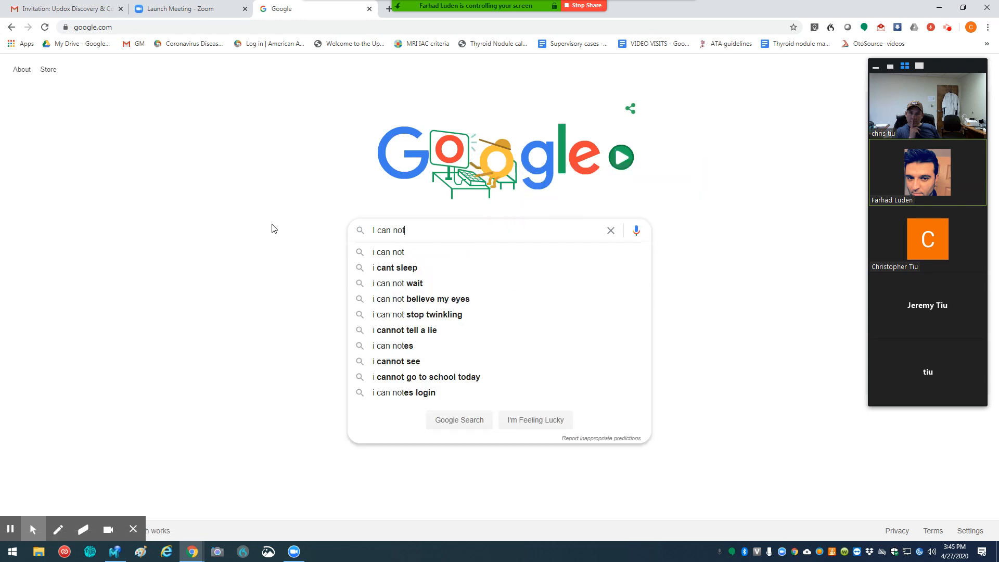
type(" hear you ")
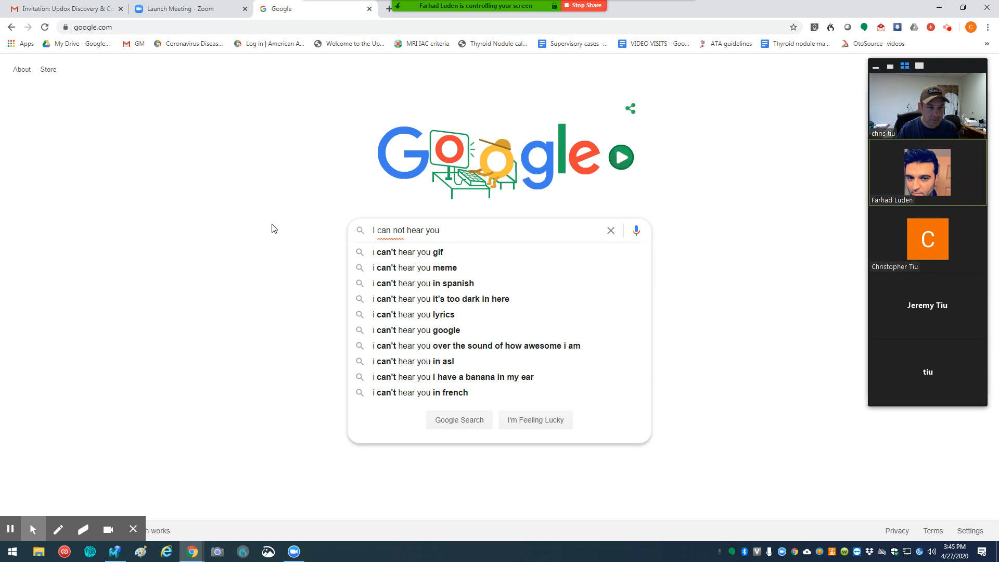
type("Chi")
key("BackSpace")
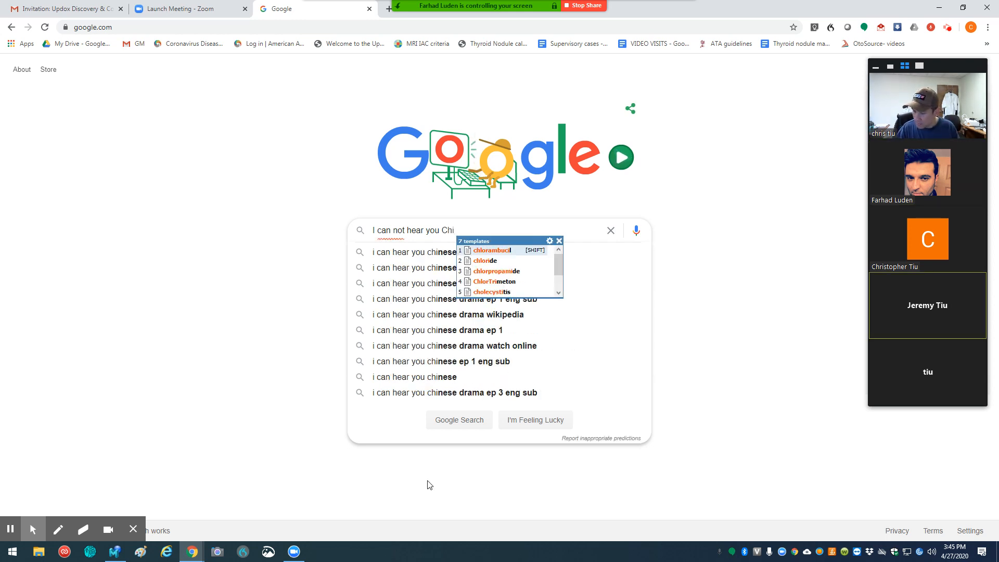
type("ris")
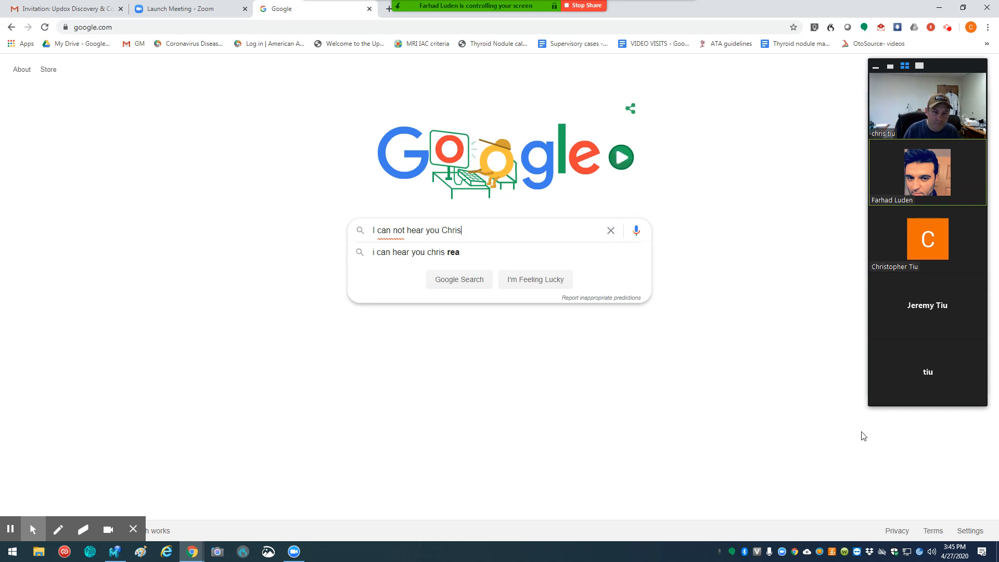
Step: Check the computer's volume and its available audio playback devices
left_click(933, 554)
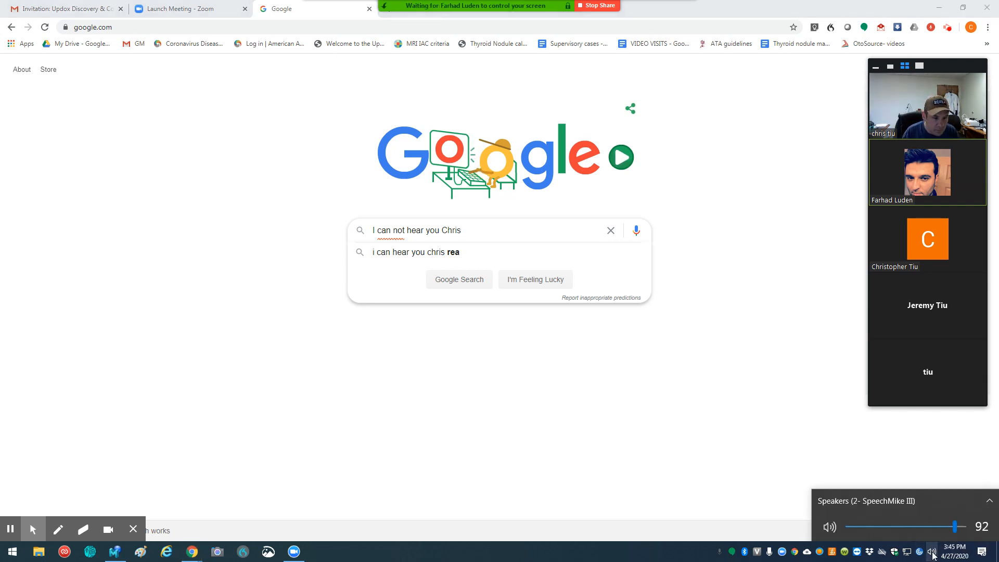
left_click(990, 502)
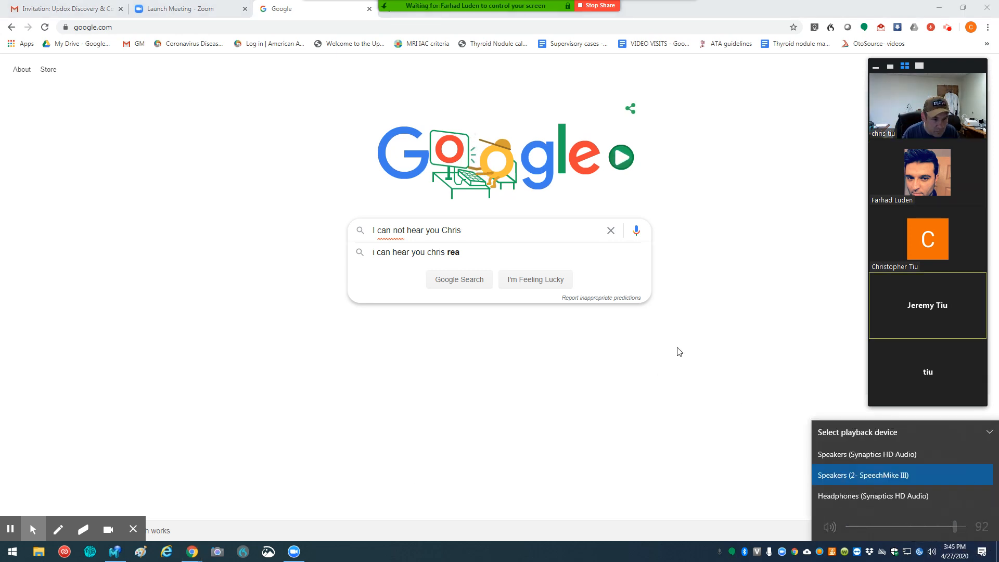
left_click(683, 359)
Step: Join the meeting's audio conference with computer audio
mouse_move(483, 7)
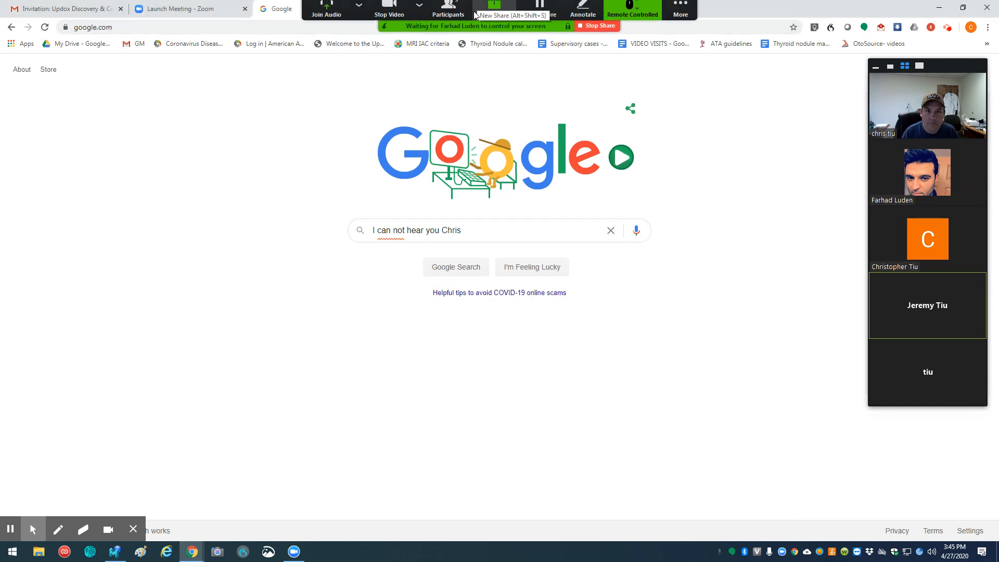
left_click(360, 12)
left_click(327, 14)
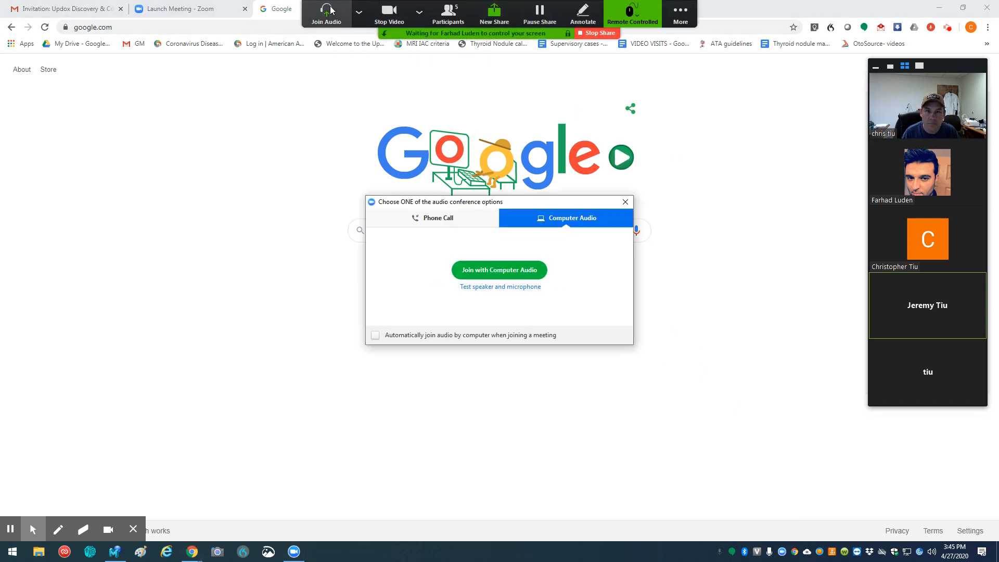
left_click(507, 271)
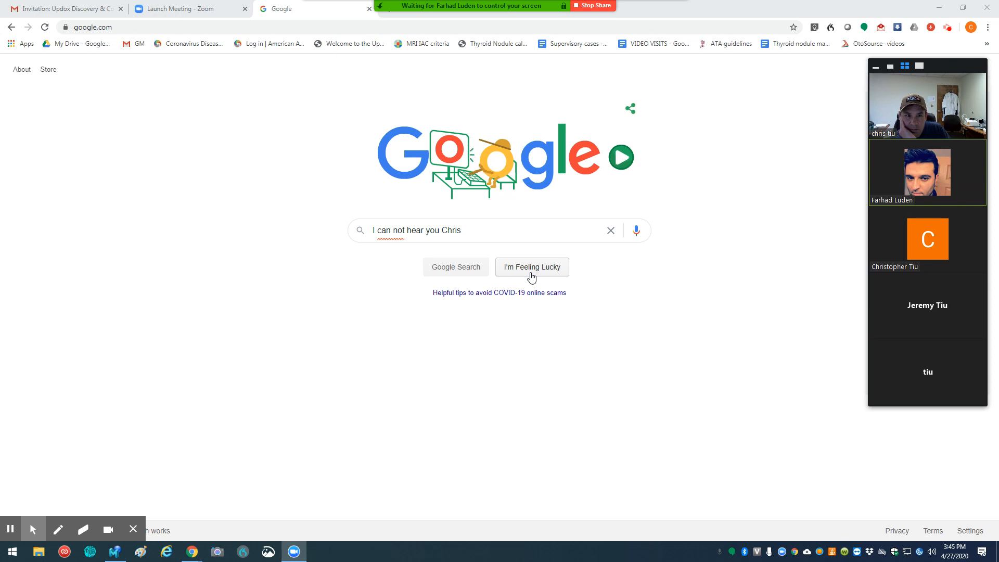
Step: Go to updox.com and open the account login page for practices that use another or no EHR
mouse_move(358, 5)
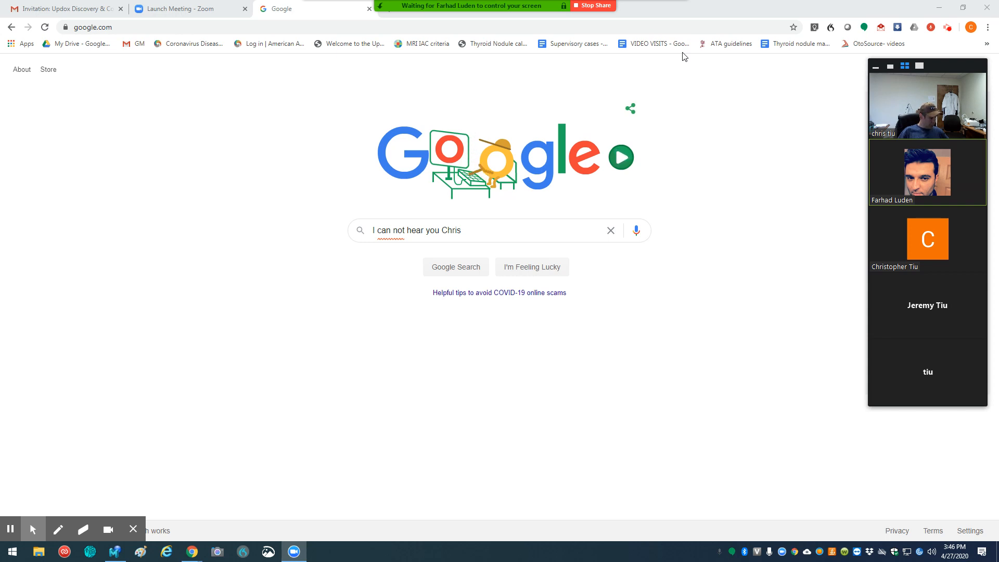
left_click(176, 28)
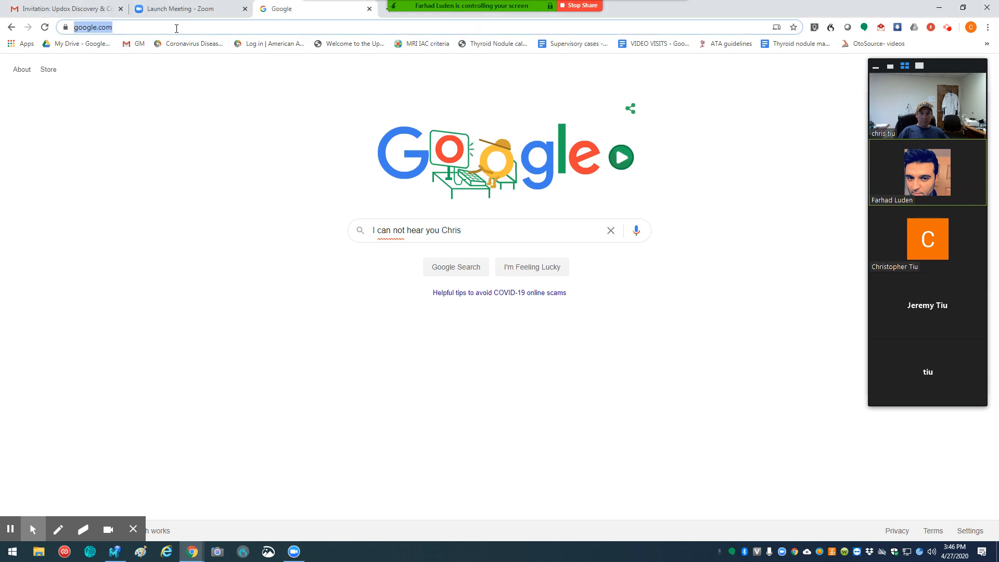
type("updox.co")
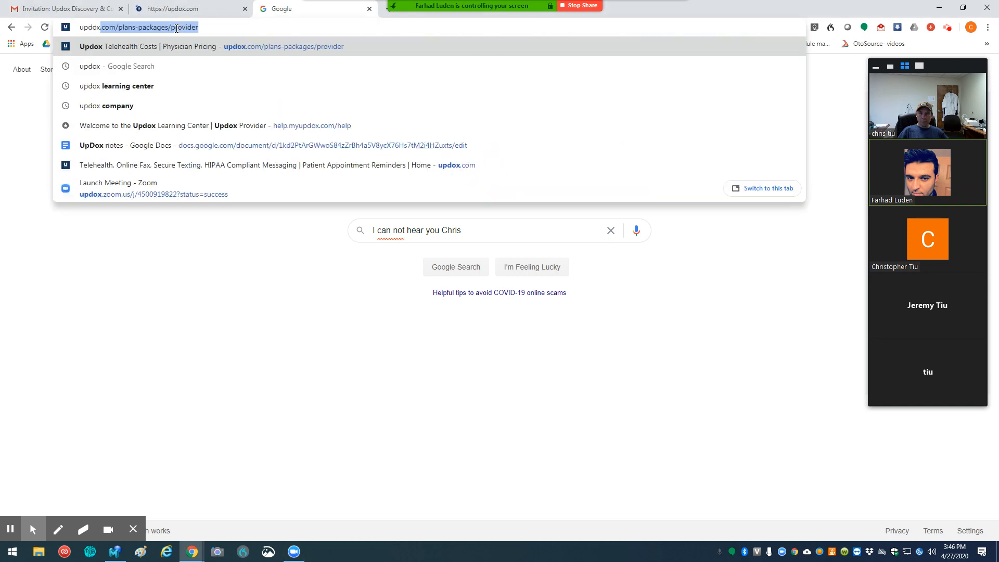
type("m")
key("Return")
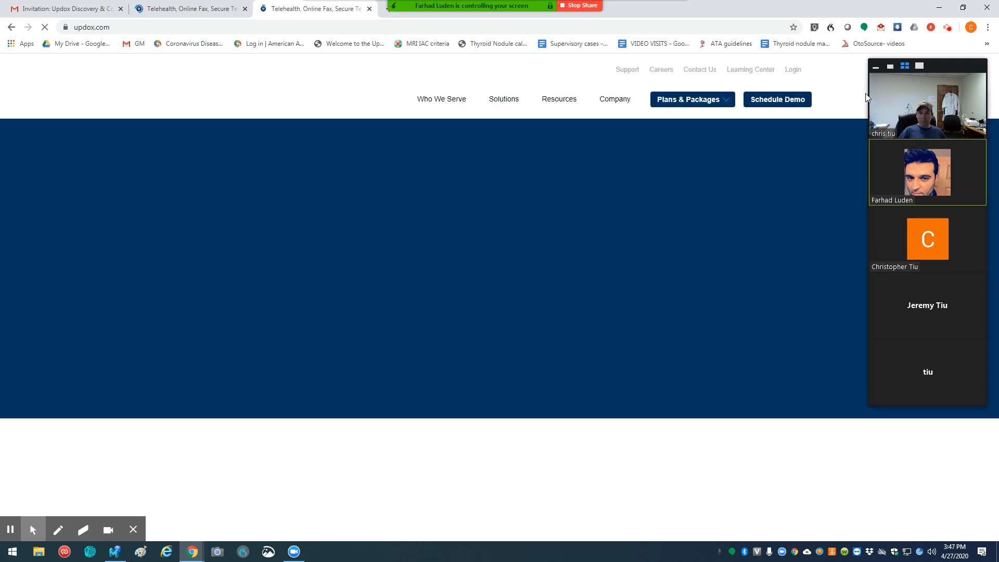
left_click(778, 71)
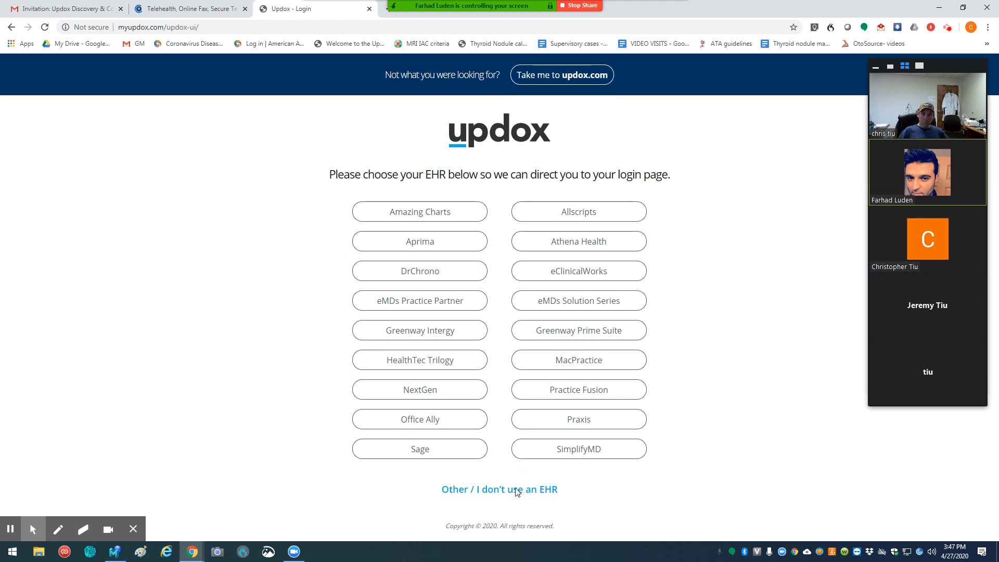
left_click(499, 492)
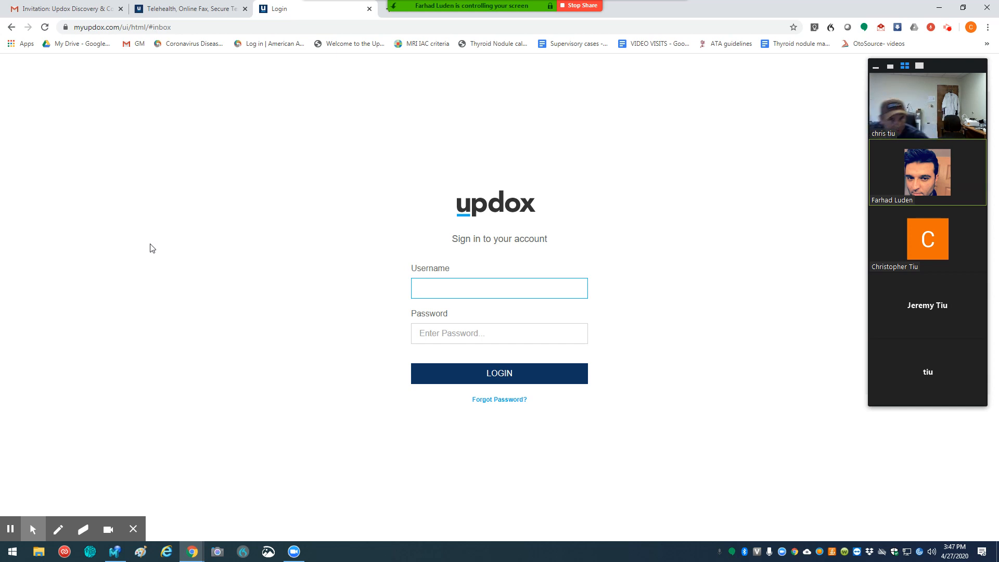
Step: Search Google Drive for "updox" and open the "Updox getting started stuff" document
left_click(61, 8)
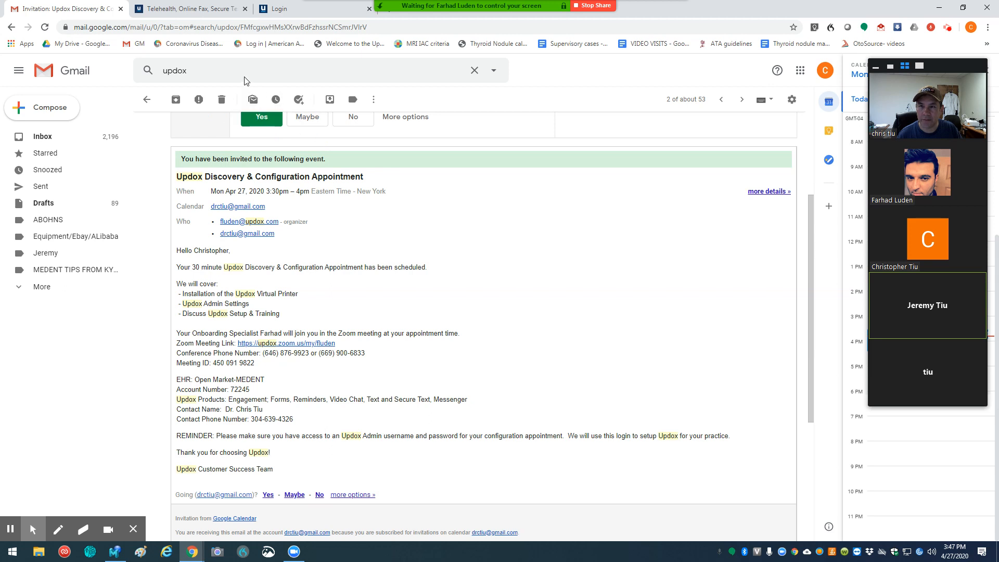
left_click(47, 43)
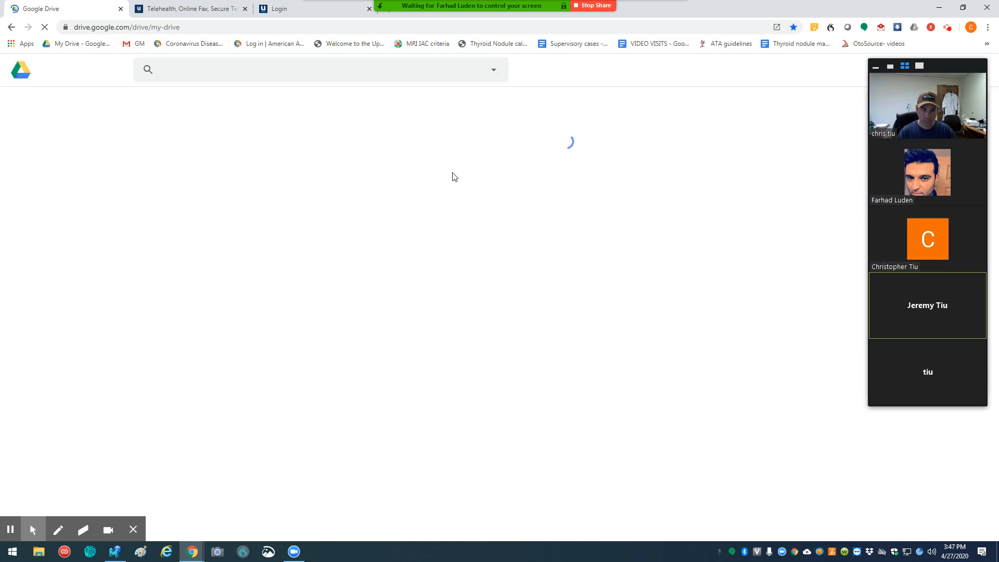
left_click(242, 68)
type("updox")
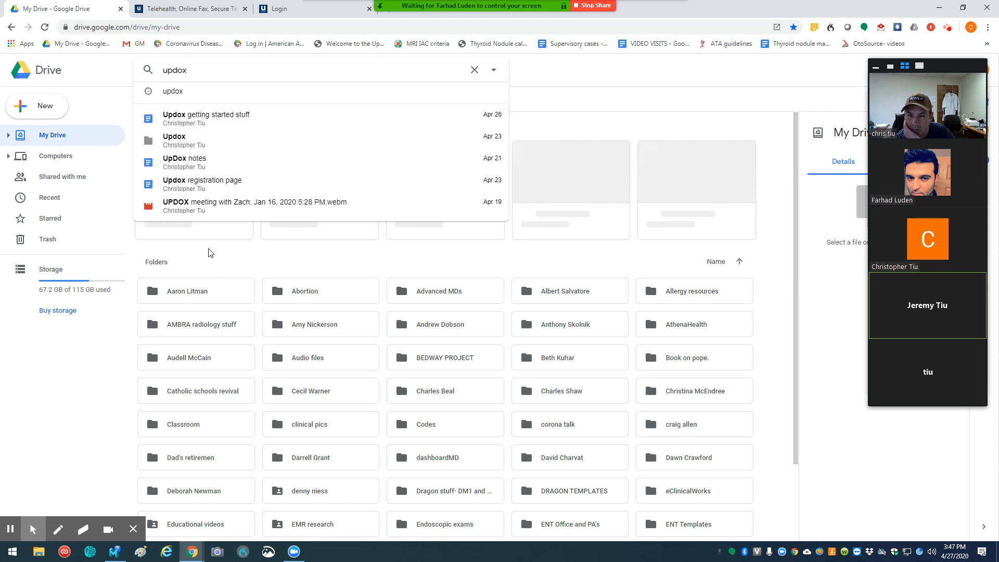
left_click(191, 117)
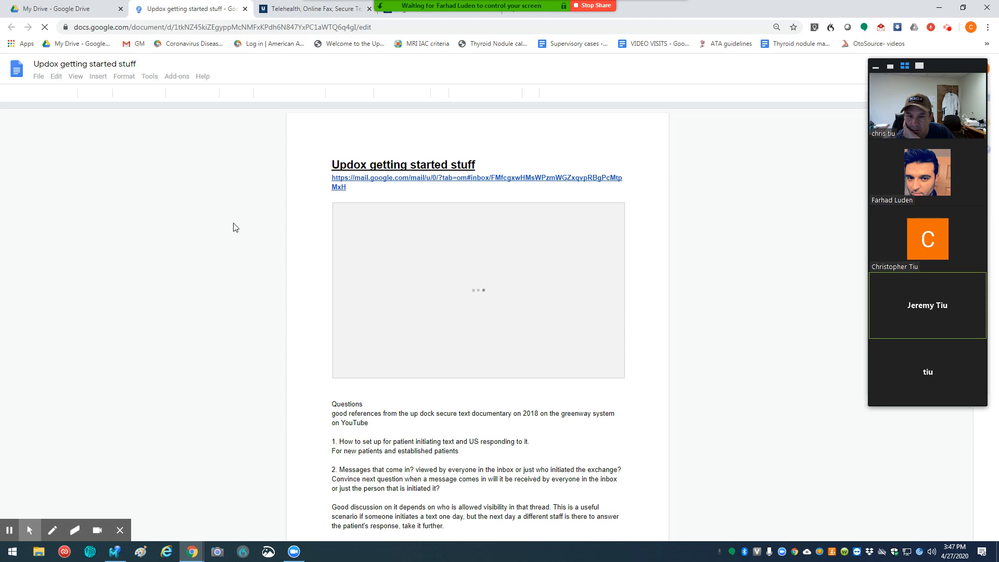
Step: Look through the getting-started notes and open the linked Gmail message about the Updox account
scroll(321, 342, "down", 10)
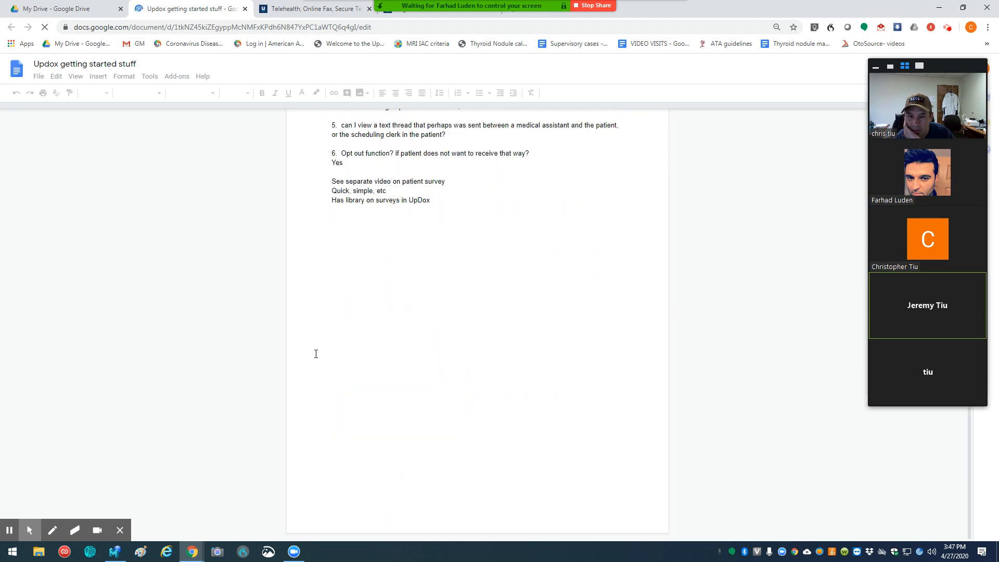
scroll(315, 354, "up", 7)
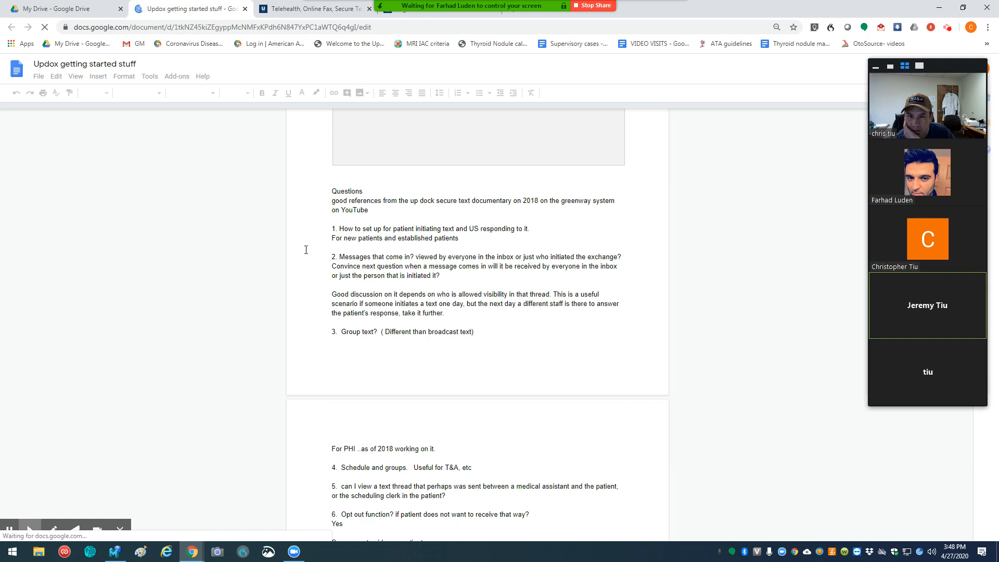
scroll(297, 255, "up", 4)
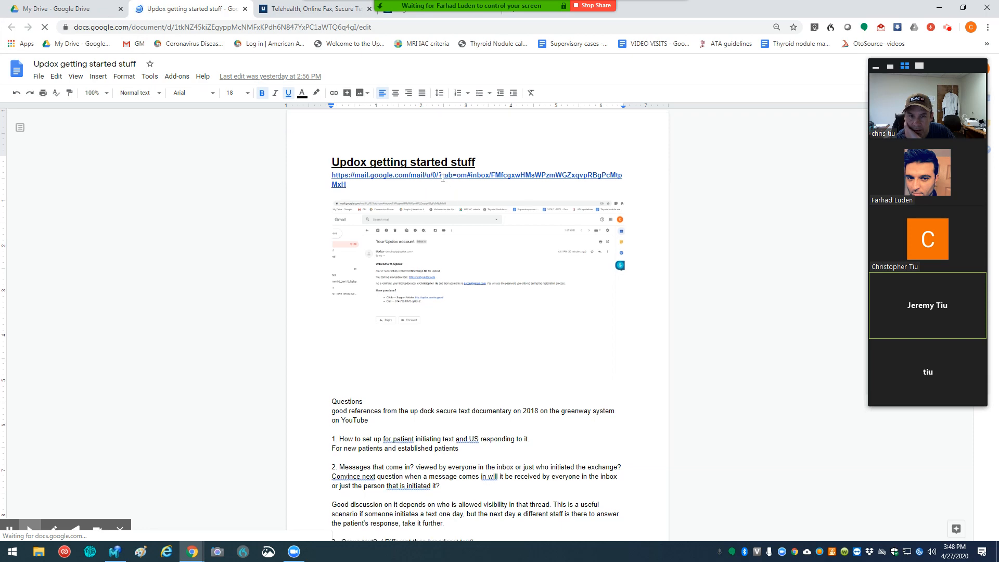
scroll(383, 158, "down", 2)
scroll(384, 158, "up", 2)
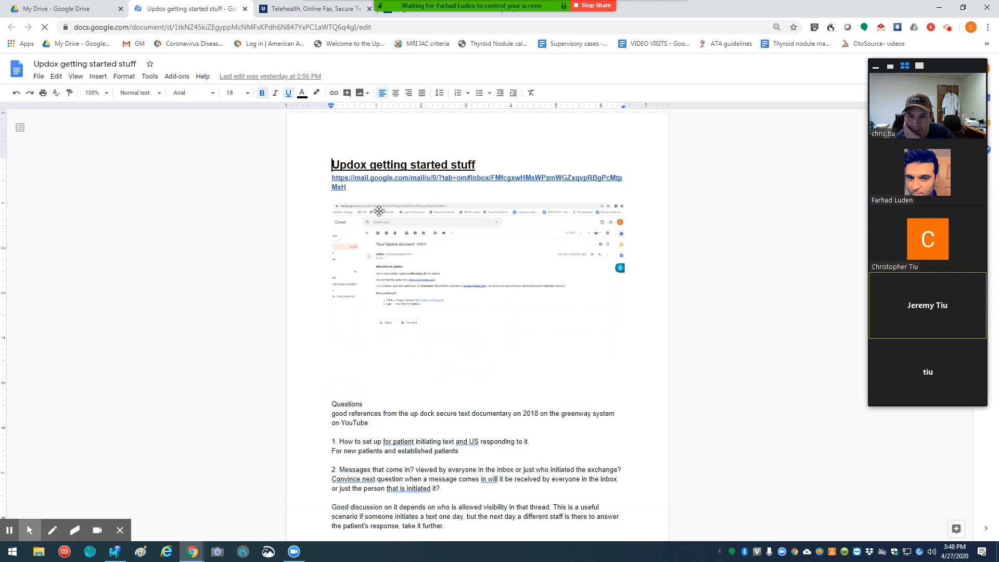
left_click(357, 177)
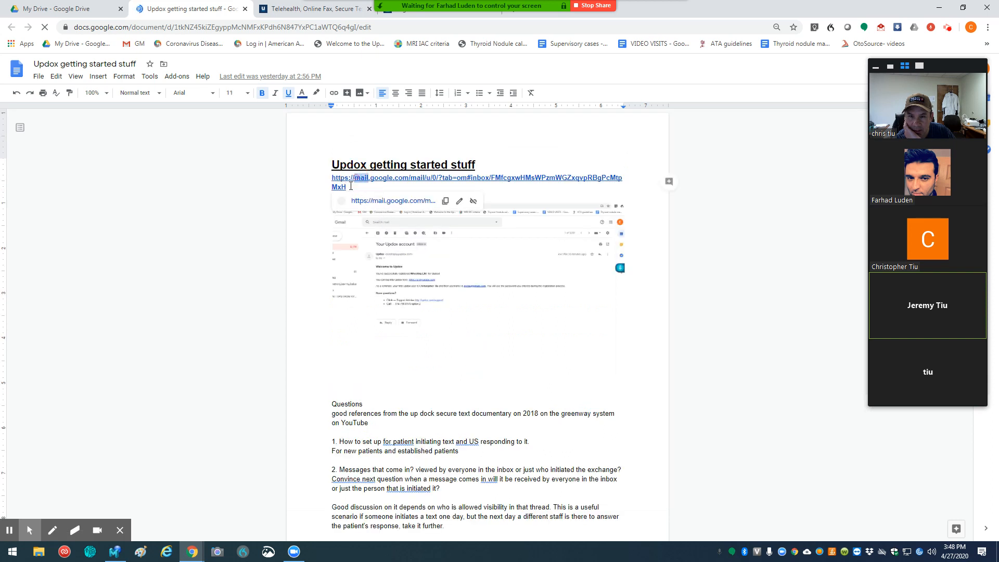
left_click(377, 200)
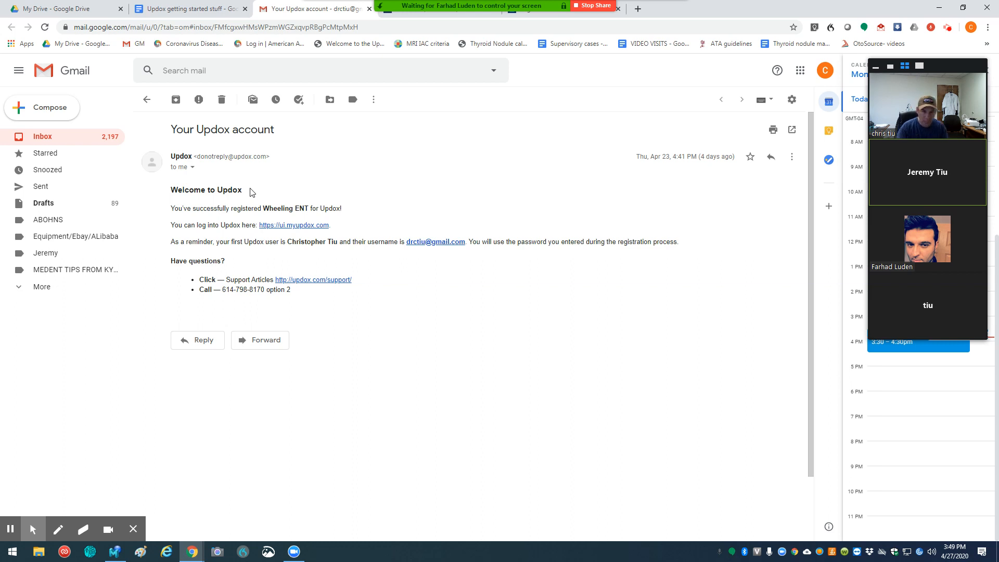
Step: Close the account e-mail and the getting-started document, and return to the Updox login page
left_click(371, 9)
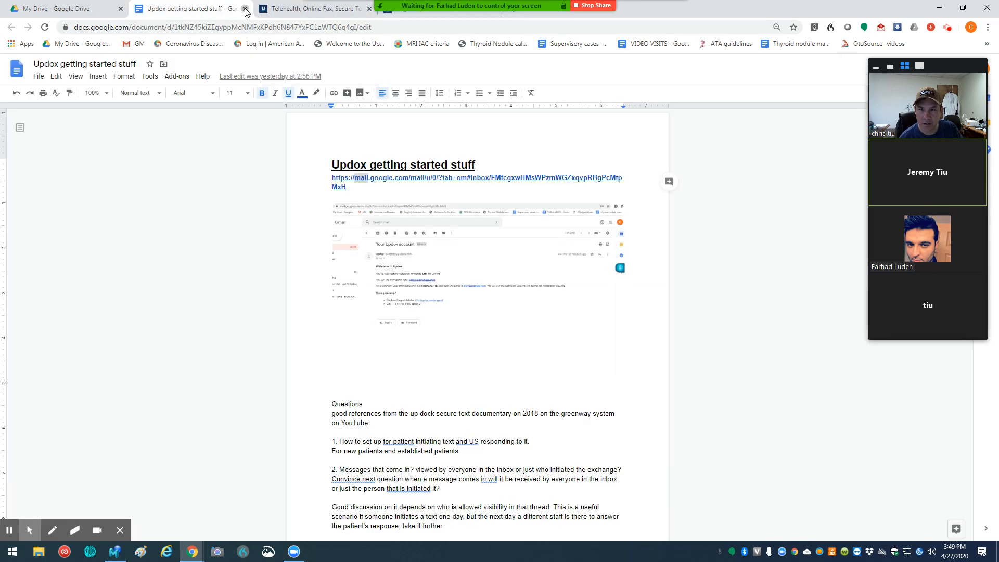
left_click(245, 9)
left_click(306, 8)
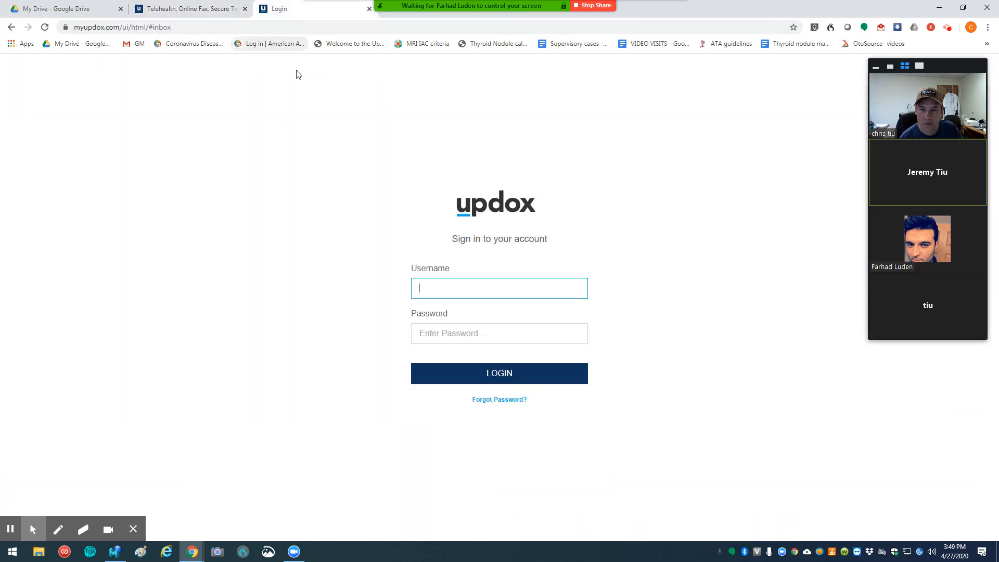
Step: Sign in to Updox with the account e-mail and password, dismissing the welcome video and the offer to save the password
left_click(431, 288)
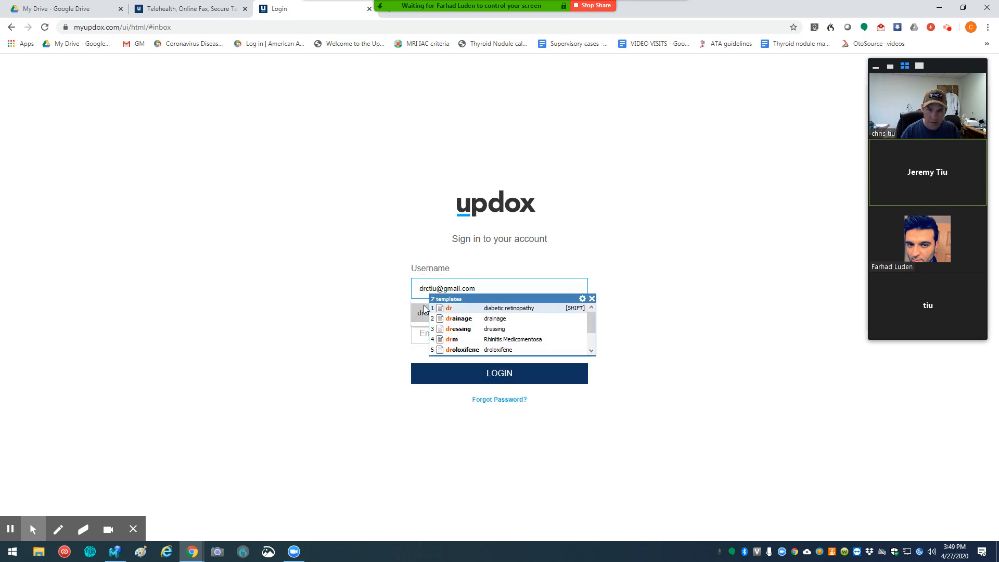
left_click(419, 315)
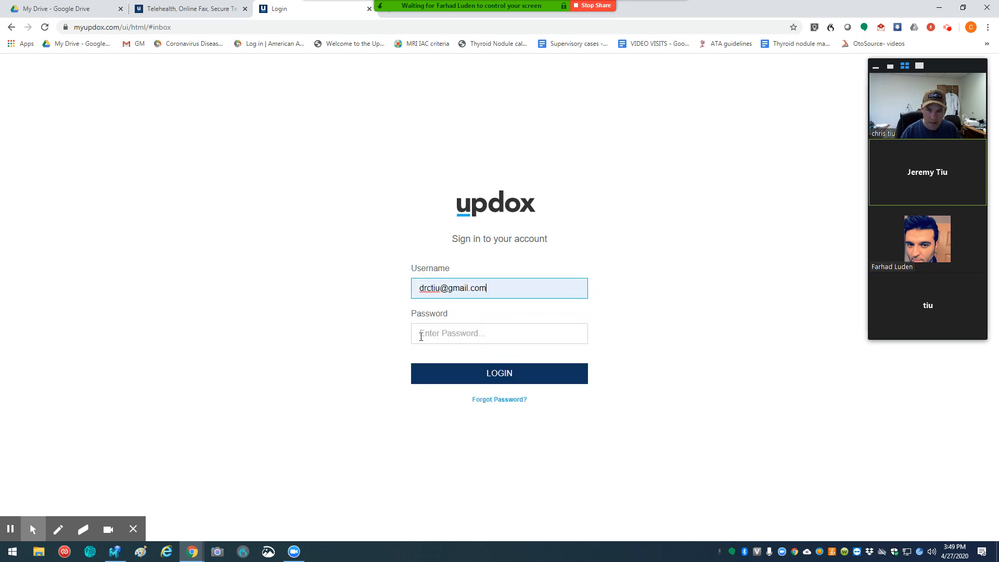
left_click(433, 335)
type("••")
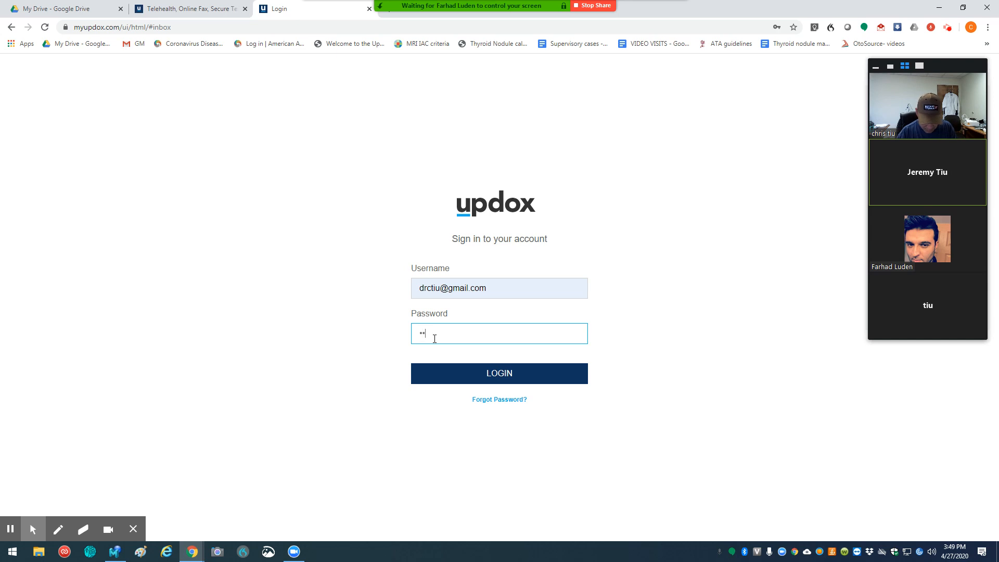
type("••••")
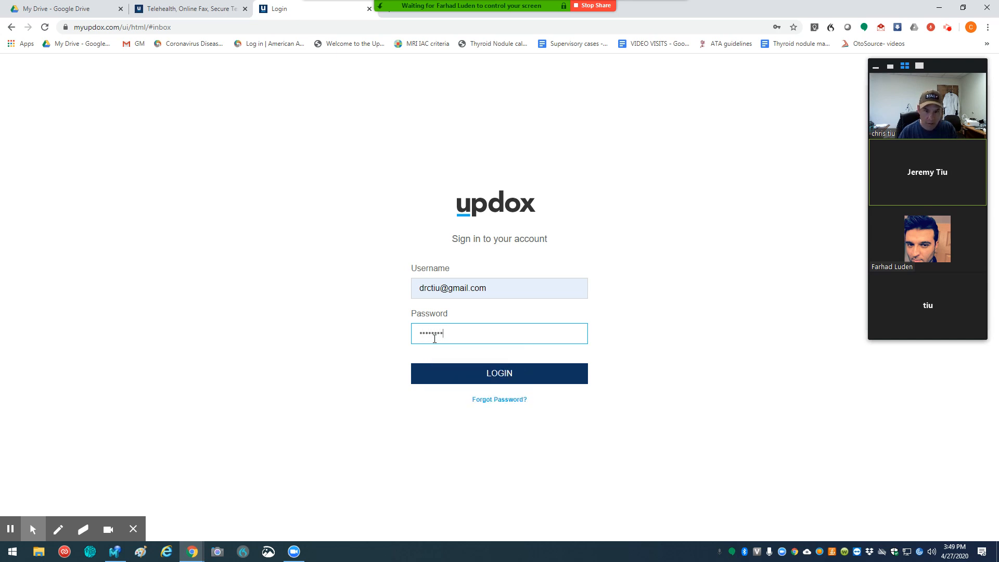
type("••")
key("Return")
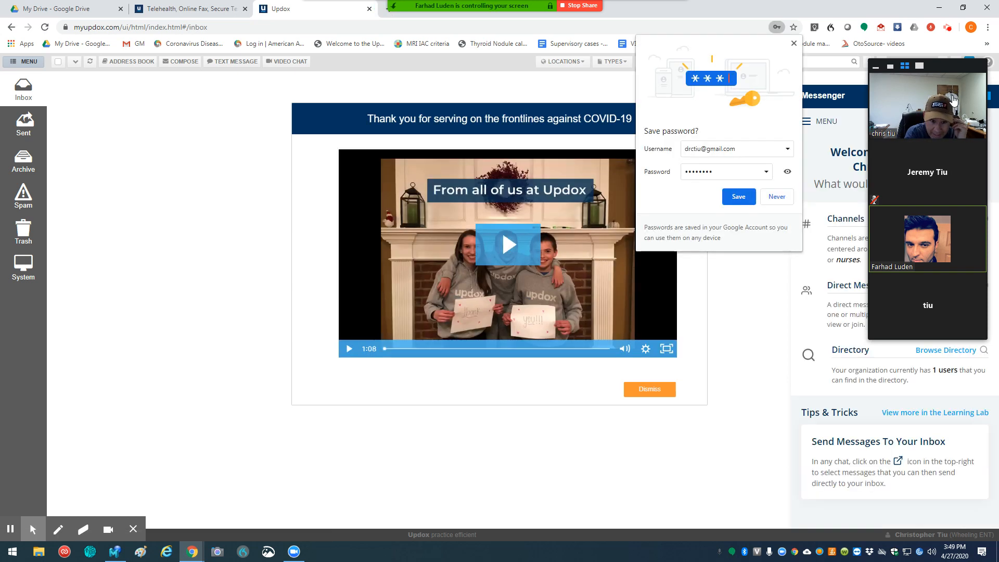
left_click(647, 394)
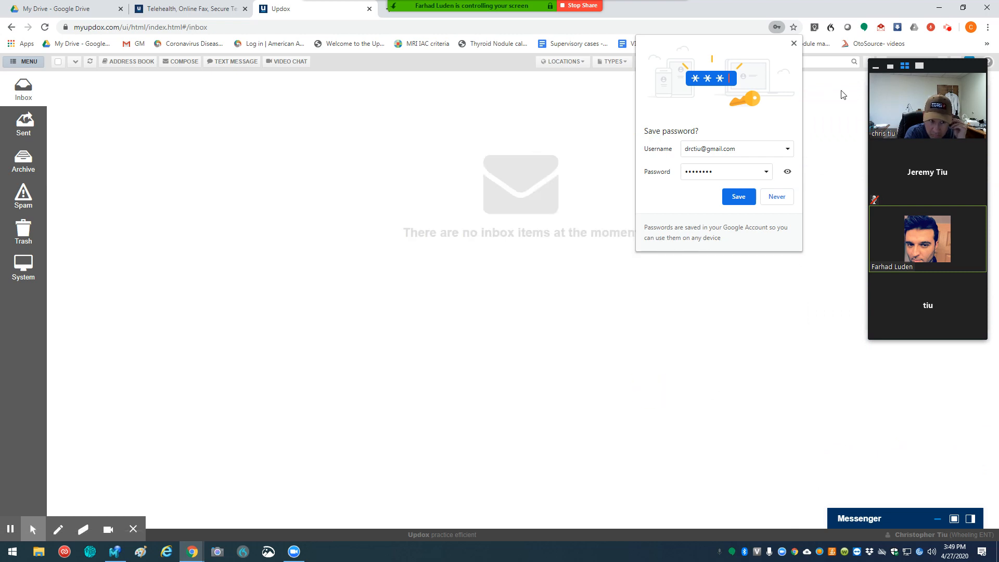
left_click(794, 44)
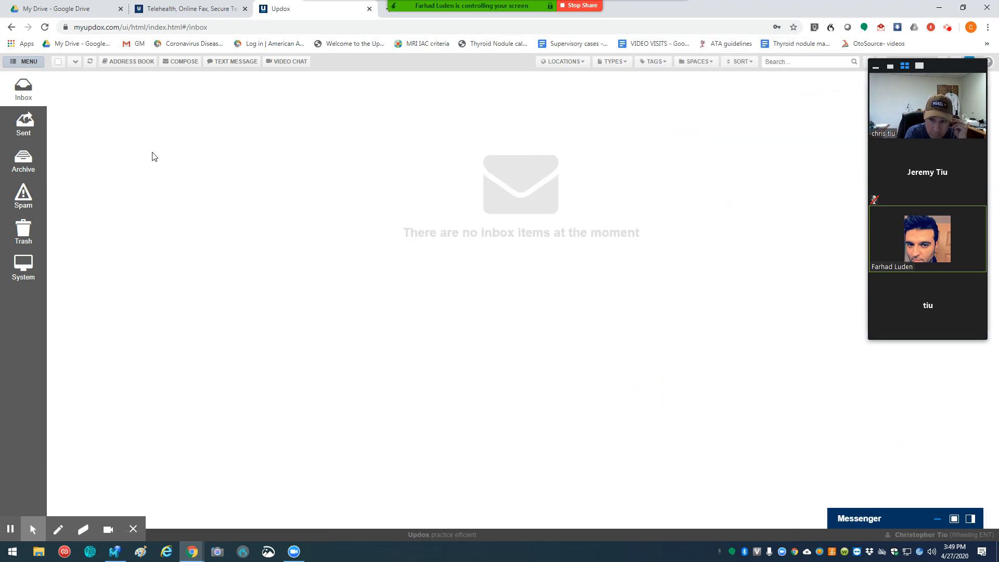
Step: Open Updox's File Upload (.csv) tool
left_click(27, 66)
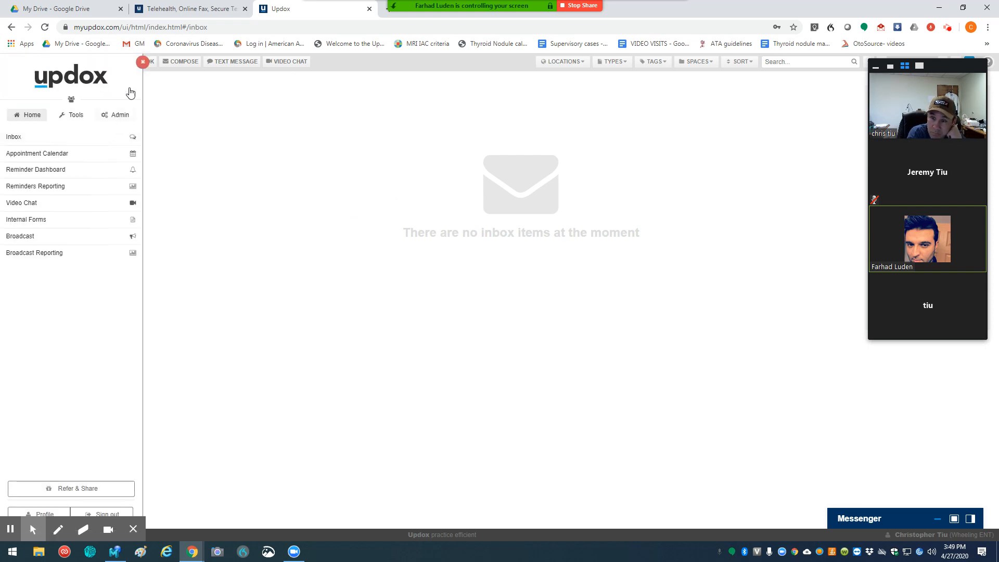
left_click(143, 61)
left_click(24, 62)
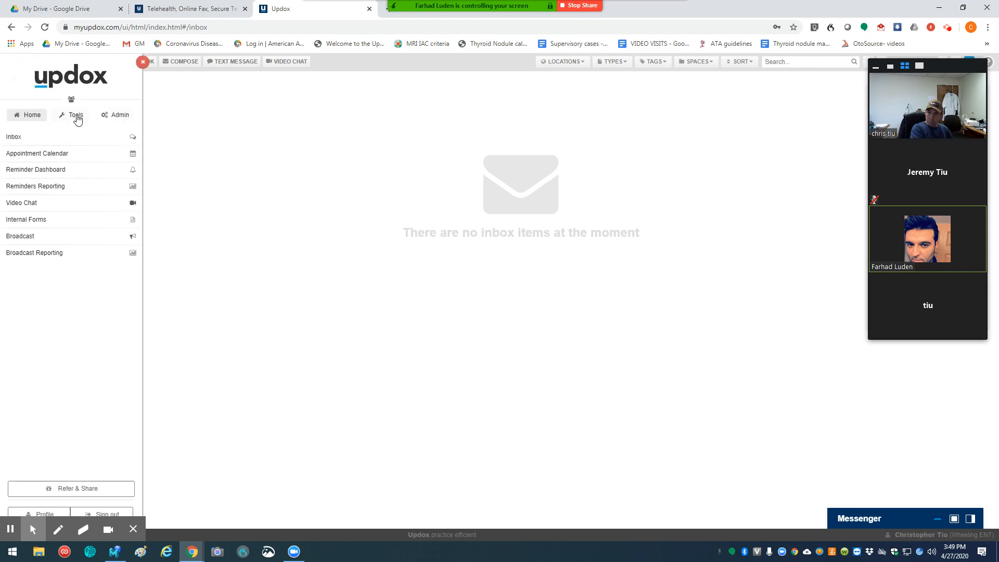
left_click(74, 115)
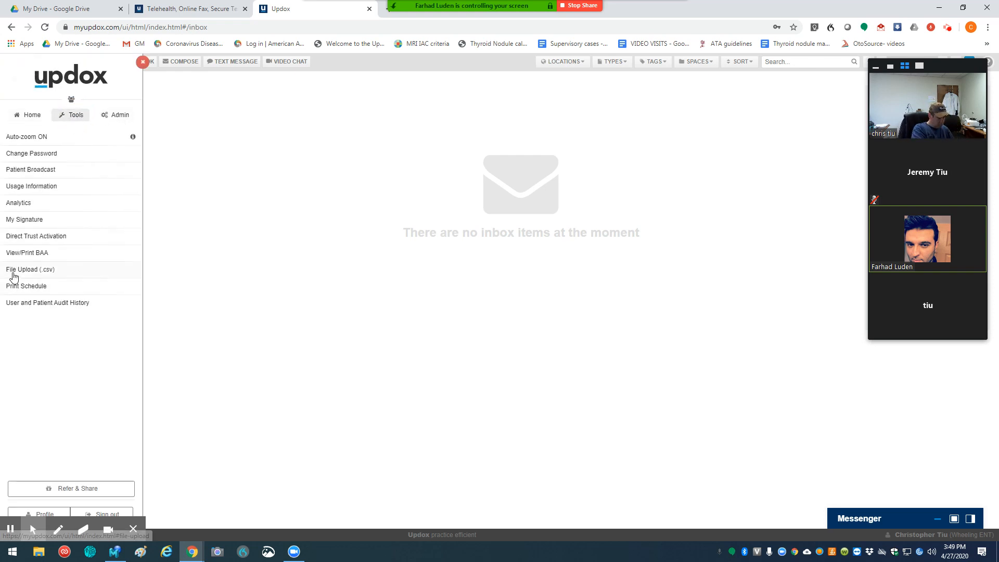
left_click(26, 270)
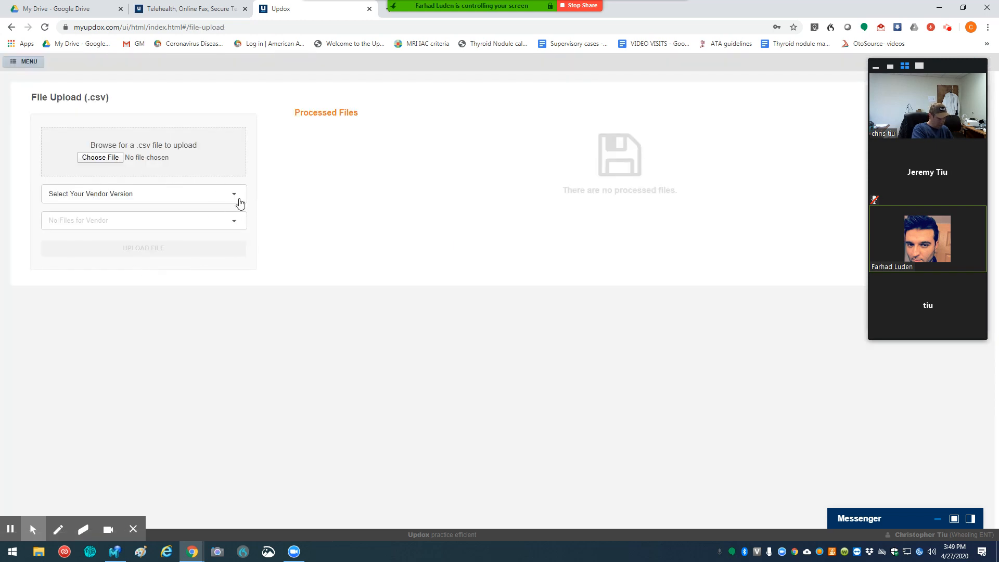
Step: Choose Updox Standard Maps as the vendor version and Patients as the file type, and download the matching template
left_click(235, 198)
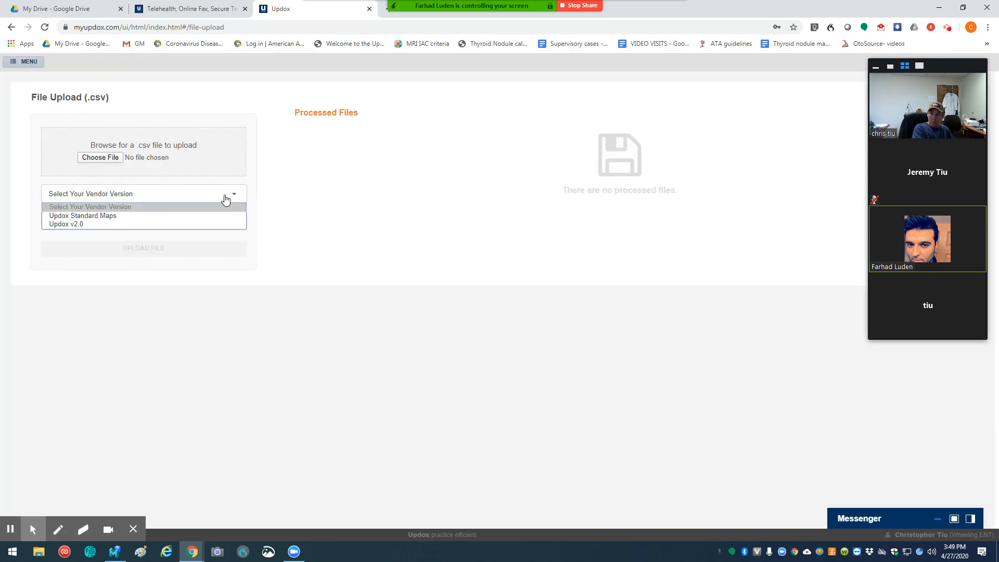
left_click(107, 217)
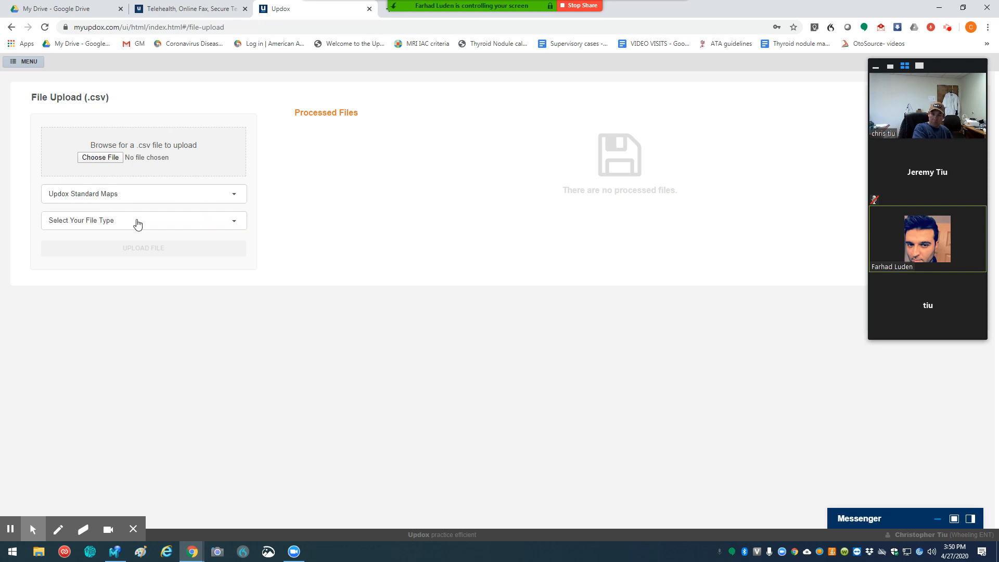
left_click(234, 222)
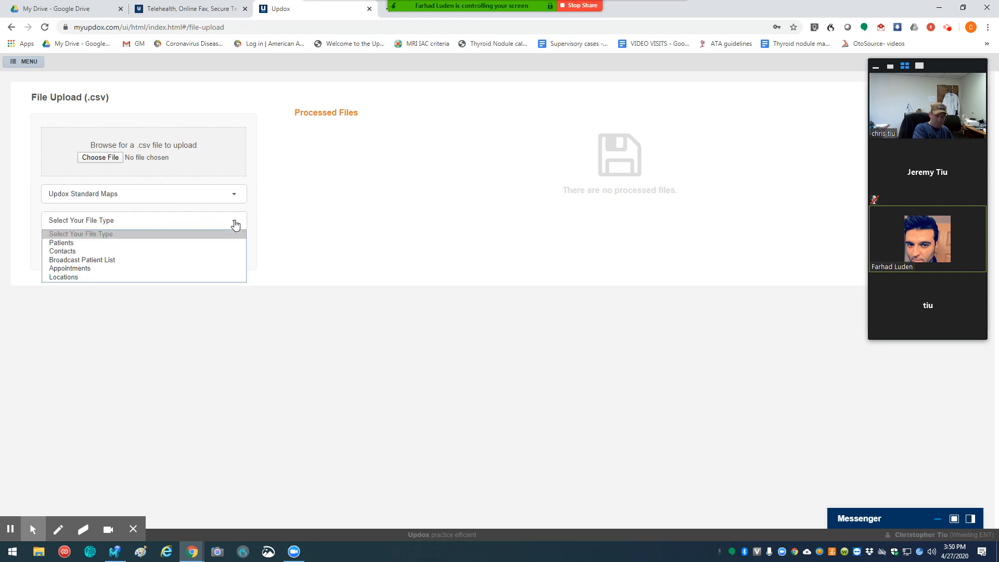
left_click(67, 243)
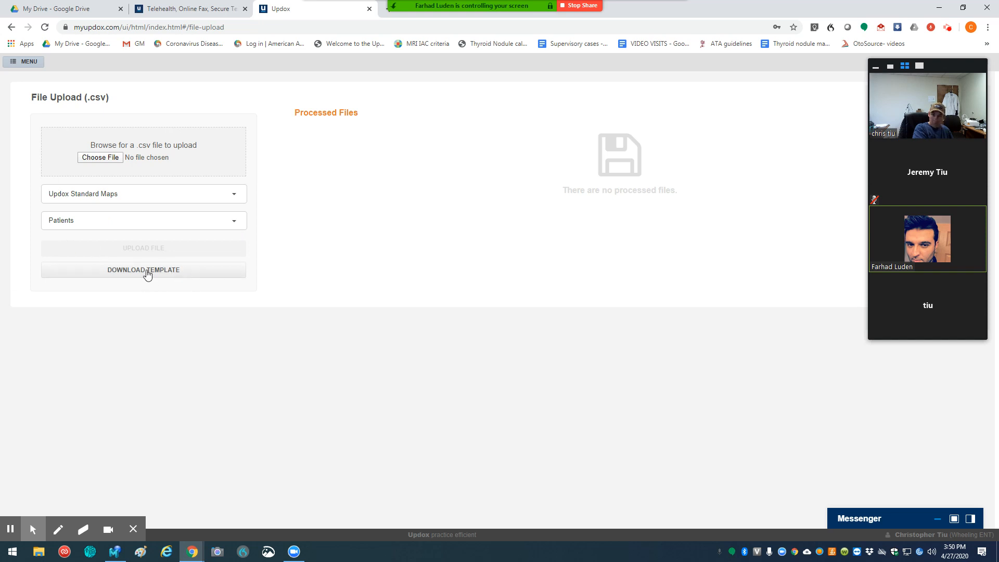
left_click(148, 274)
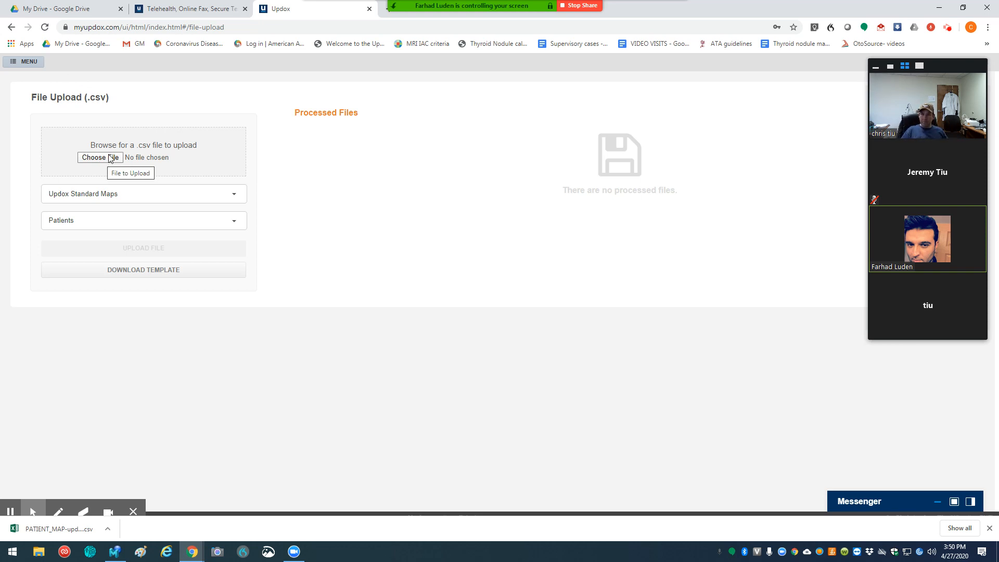
Step: Return to the Updox inbox and start a new user record in the practice's user administration
left_click(29, 61)
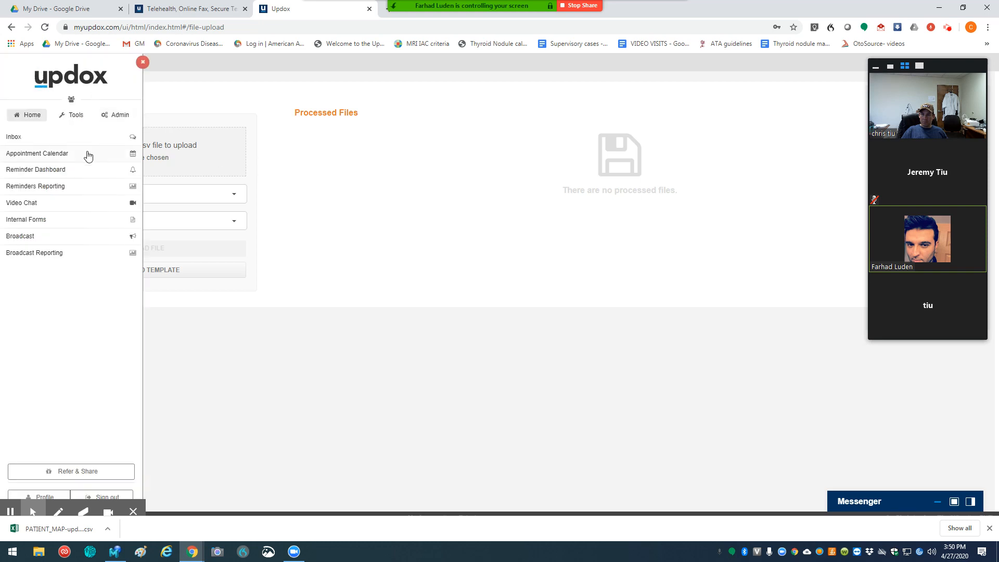
left_click(19, 137)
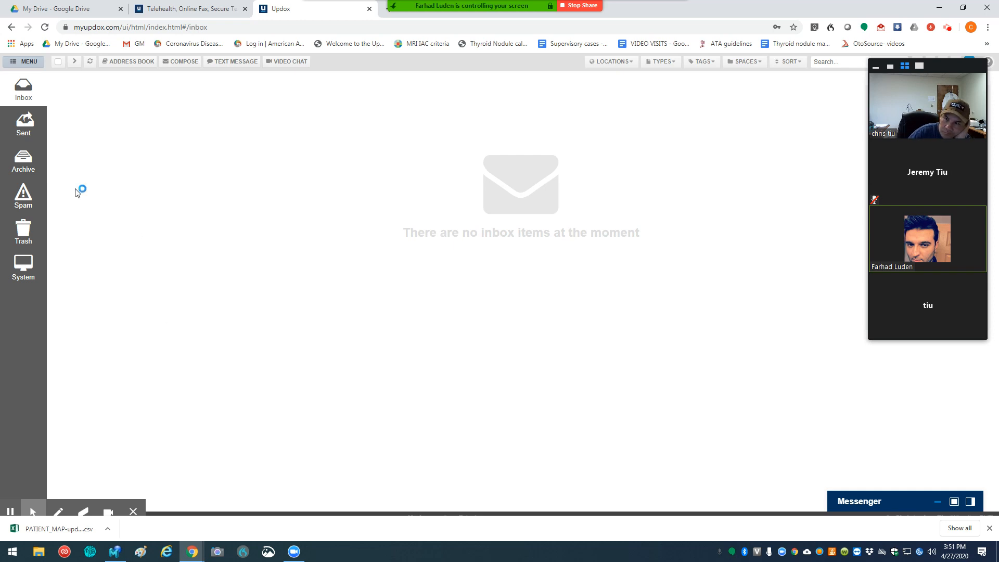
left_click(29, 62)
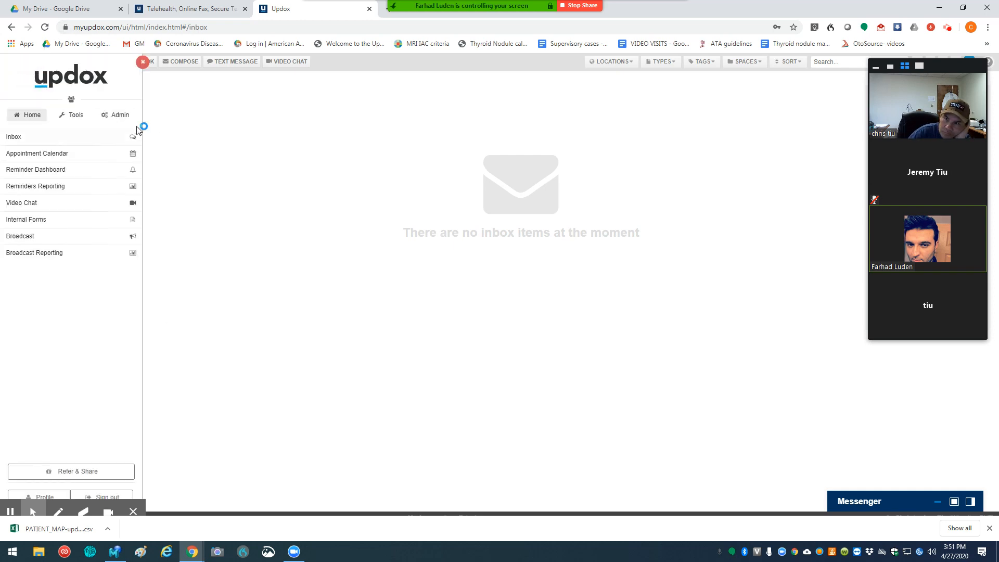
left_click(118, 115)
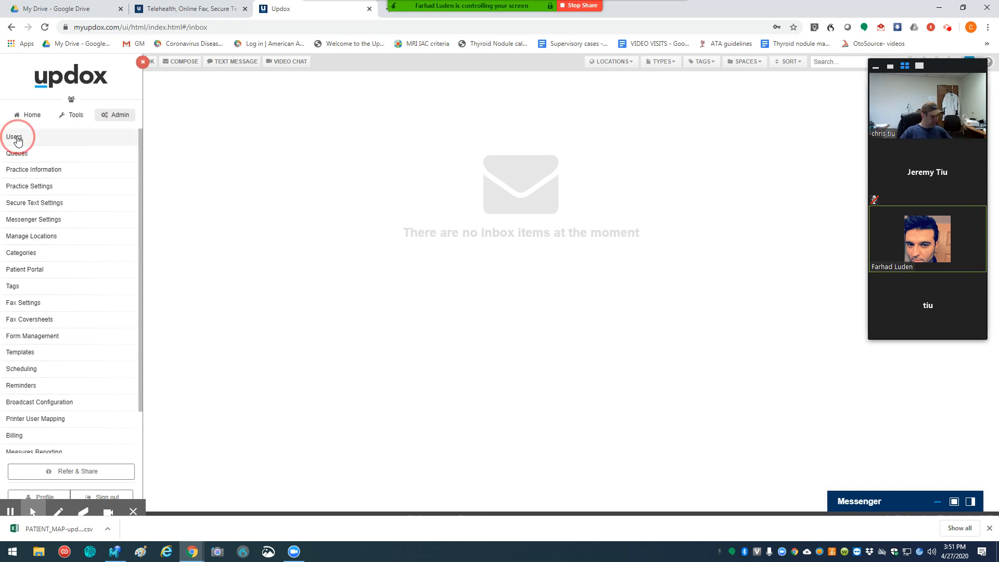
left_click(16, 137)
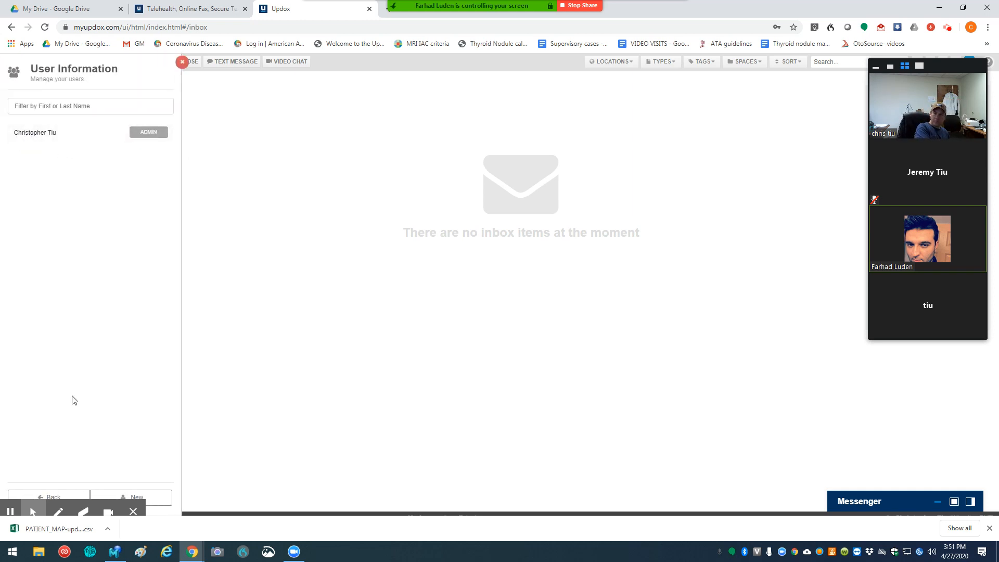
left_click(148, 500)
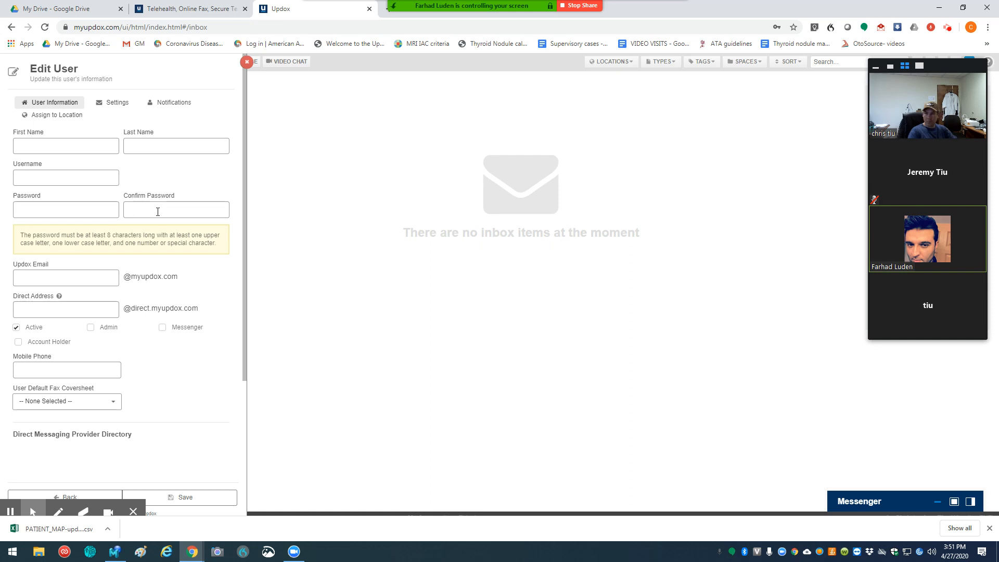
Step: Enter the new user's first and last name
left_click(57, 146)
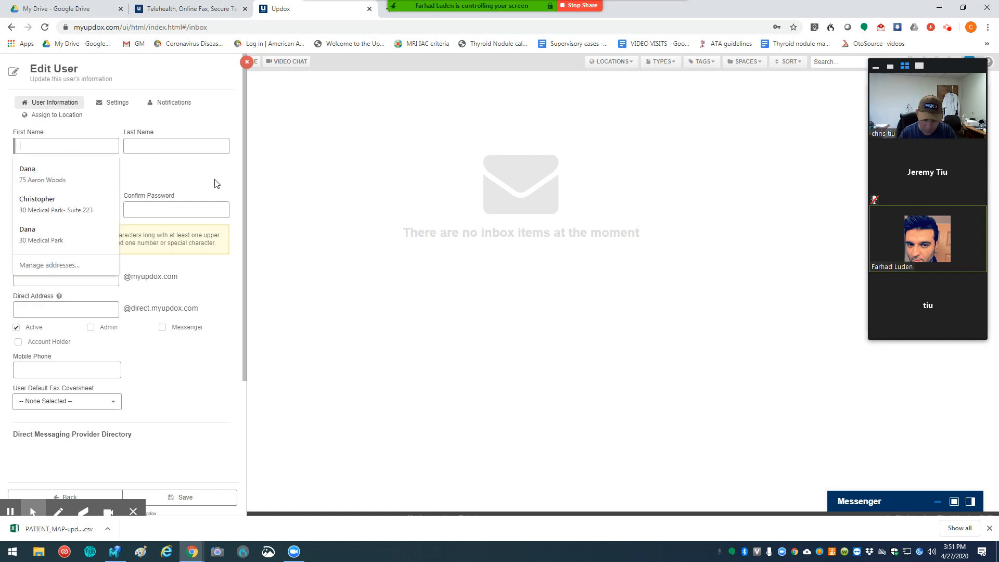
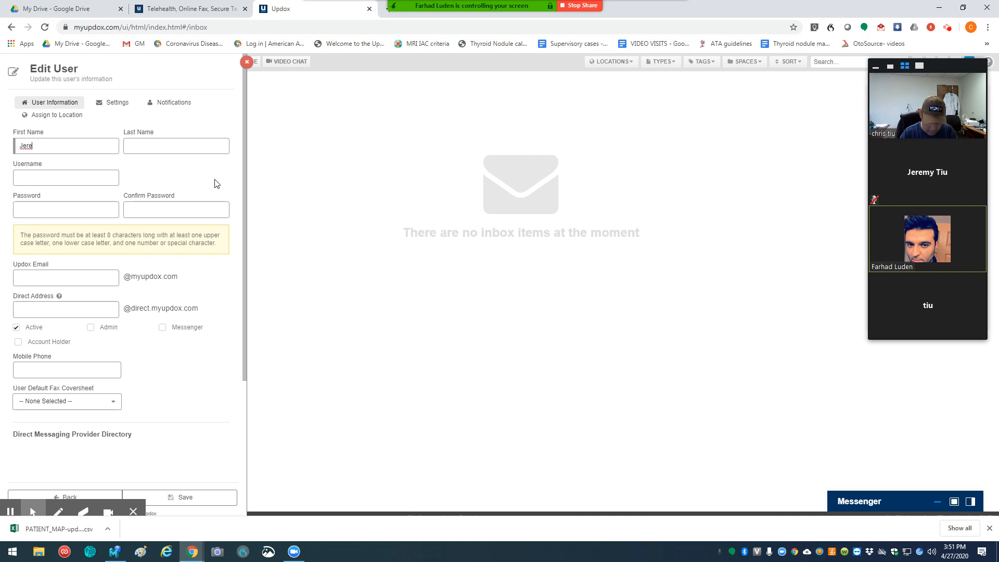
key("Tab")
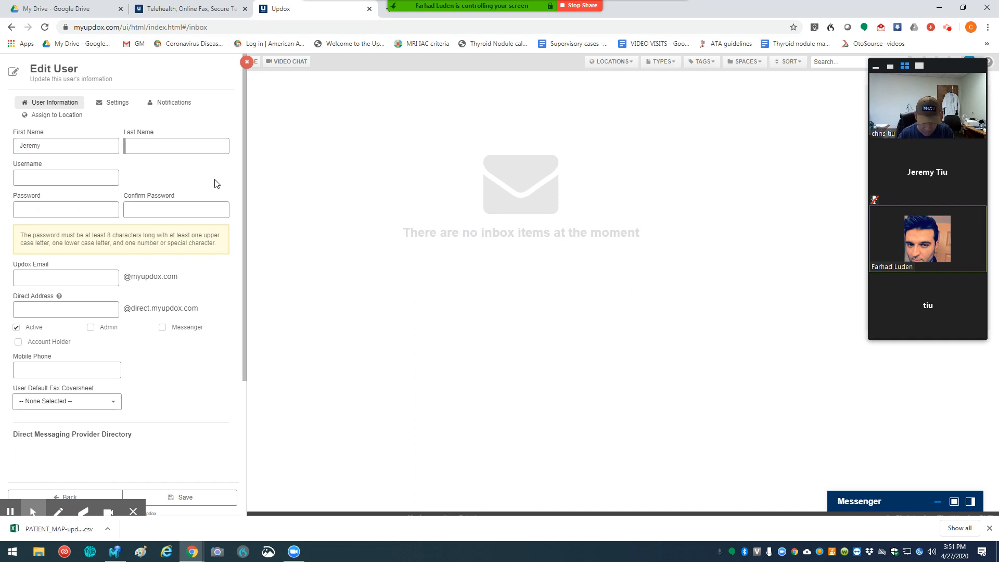
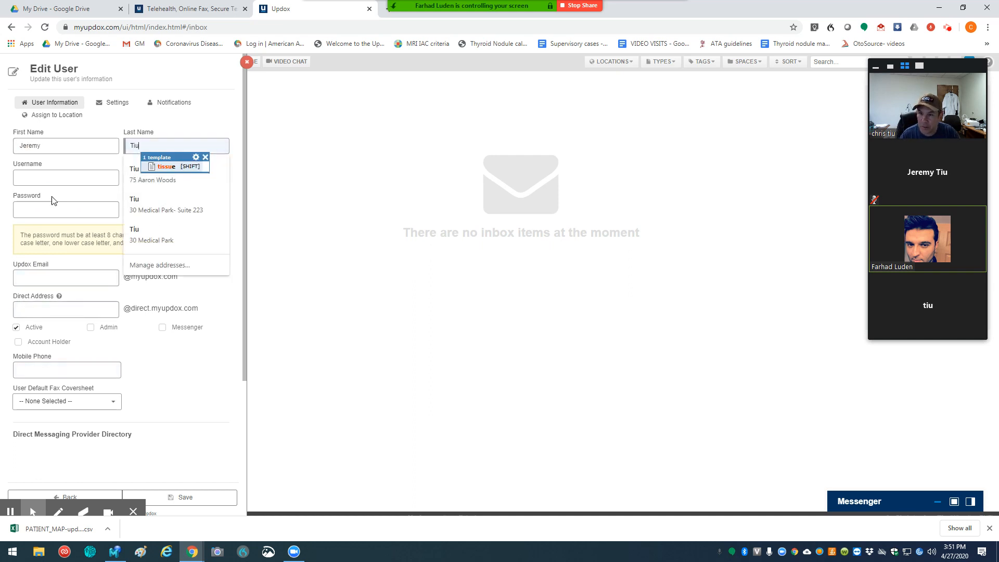
Step: Enter the new user's e-mail address as the username and dismiss the text template suggestion
left_click(50, 177)
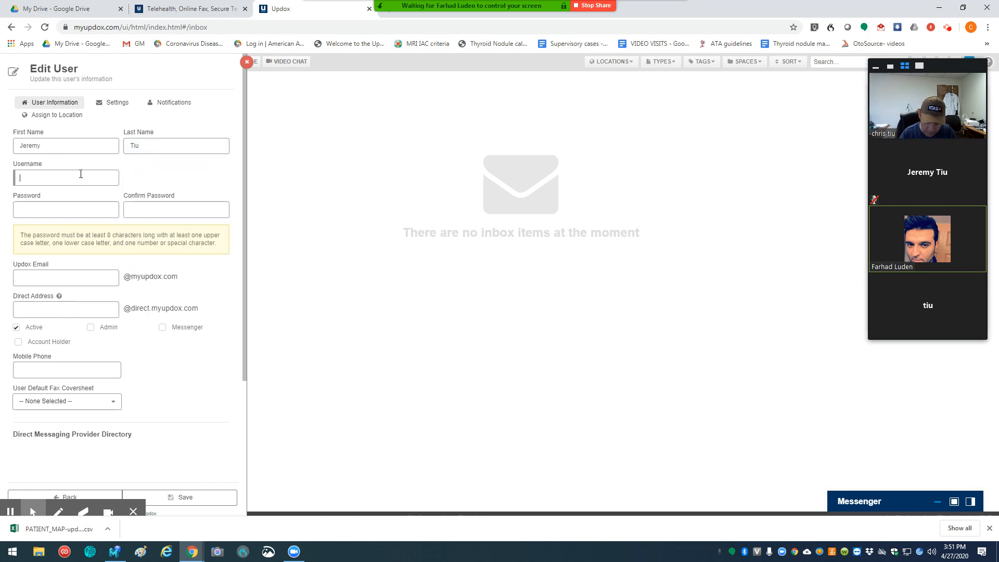
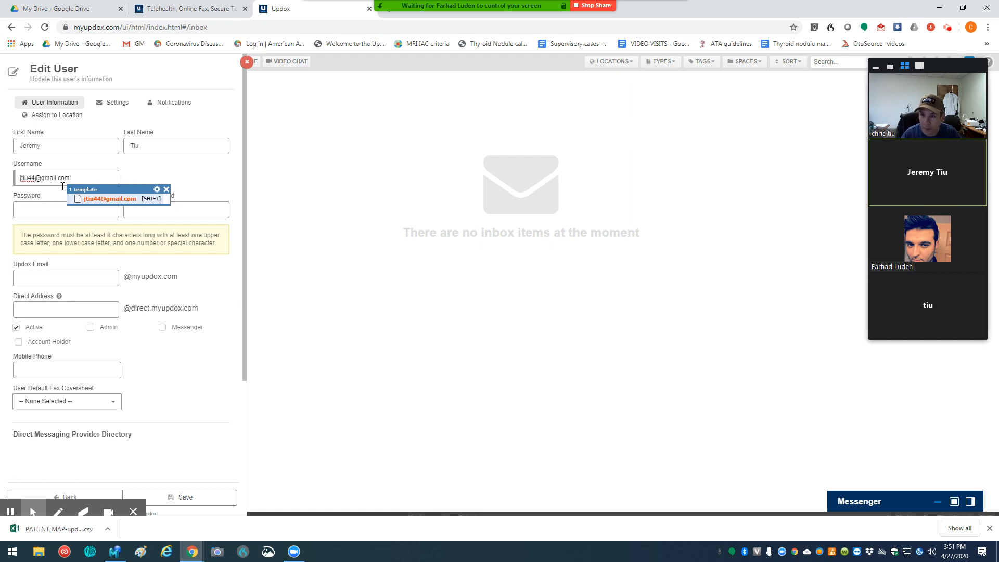
left_click(166, 190)
Step: Enter the new user's password and repeat it in the confirmation field
left_click(81, 211)
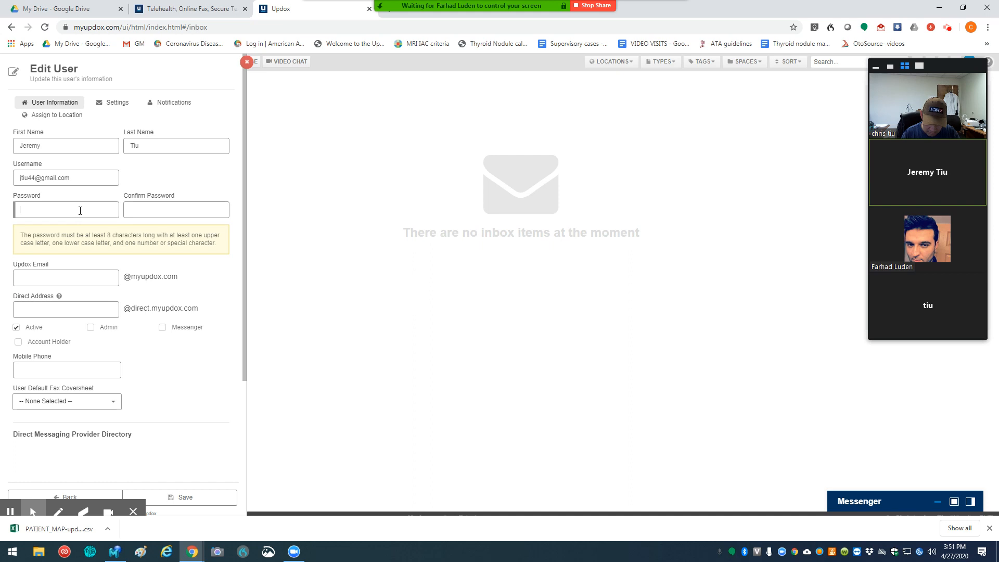
type("•")
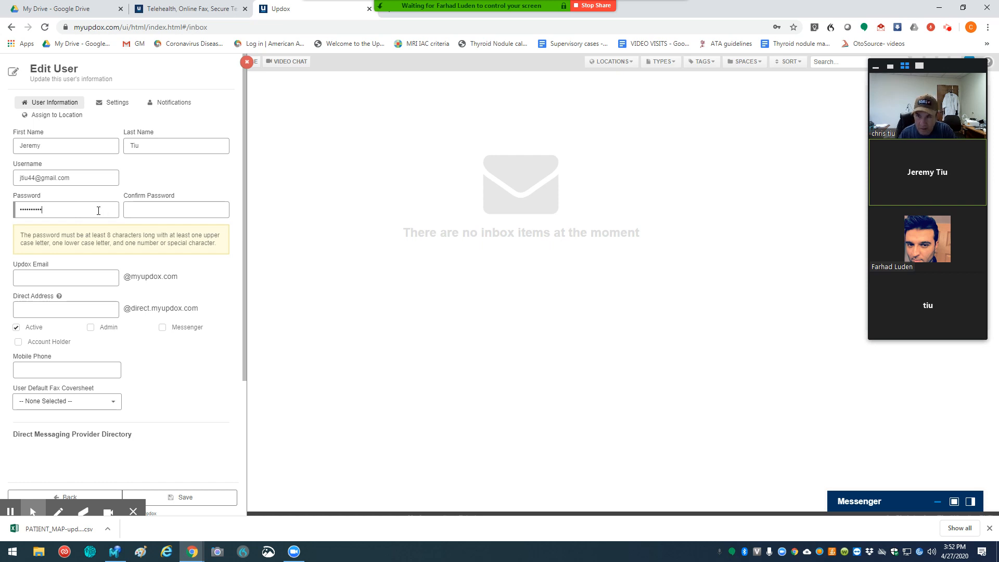
left_click(149, 211)
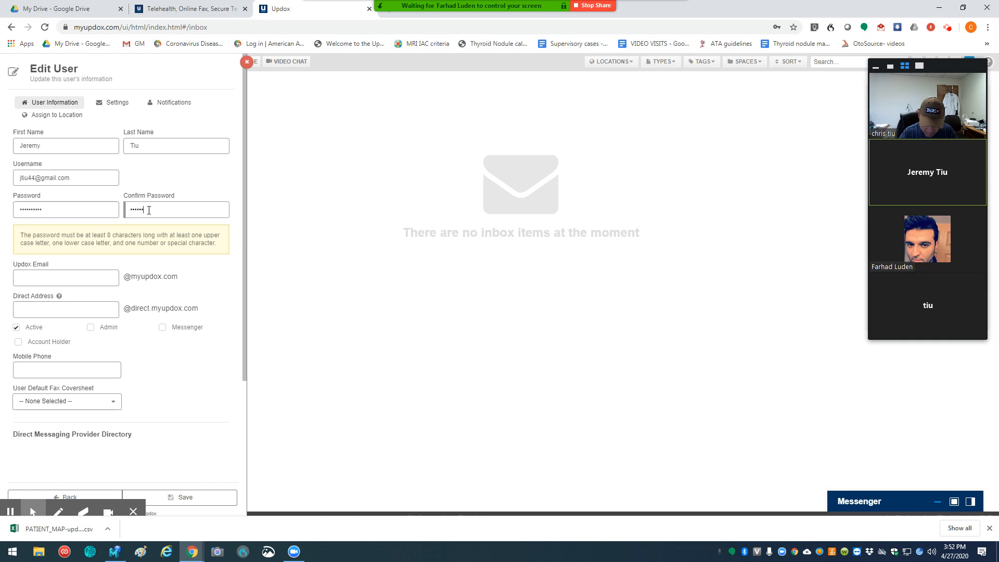
type("•")
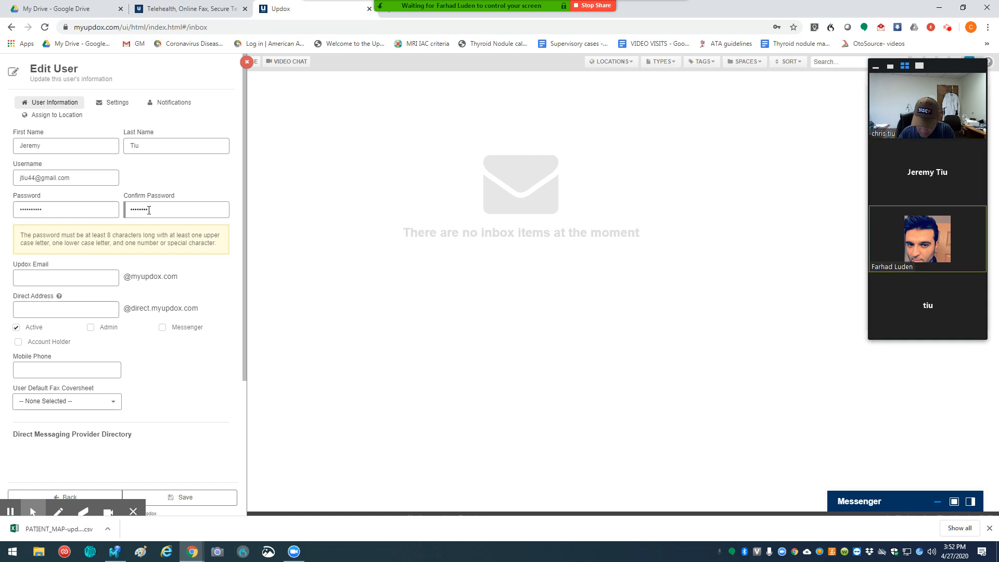
type("••")
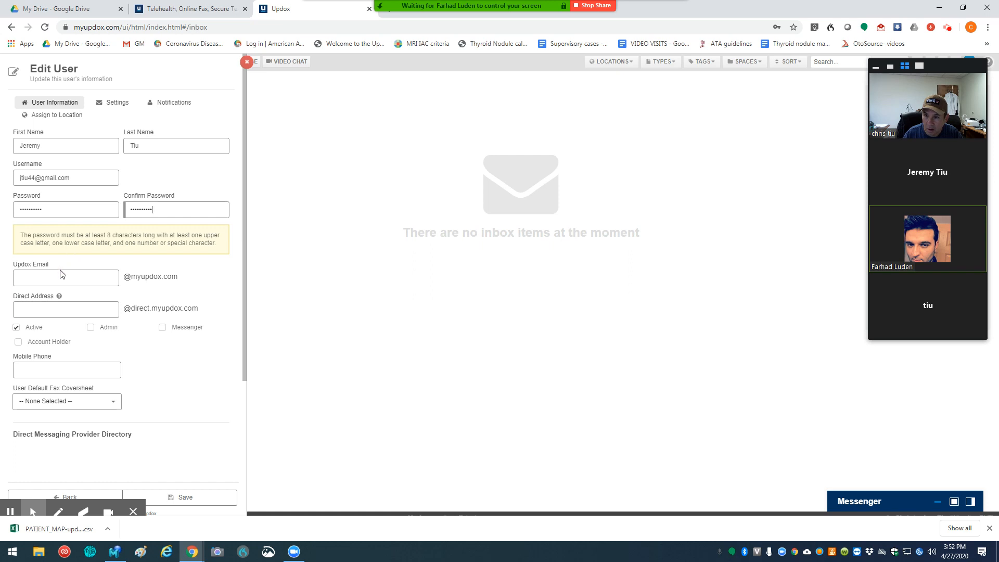
Step: Grant the new user Admin and Messenger rights, save the record, and dismiss the password-saving offer and the user list
left_click(91, 327)
left_click(163, 327)
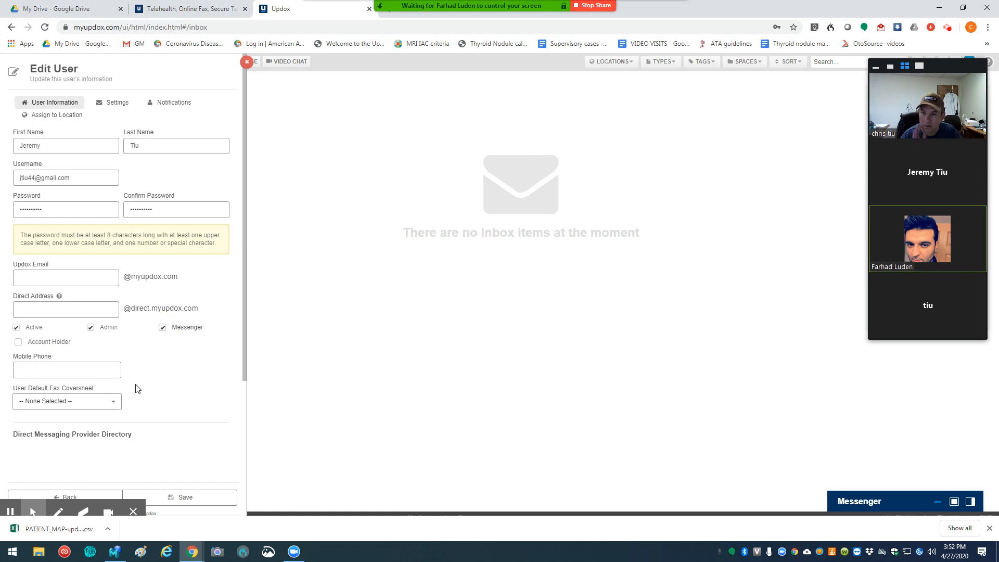
scroll(133, 438, "down", 2)
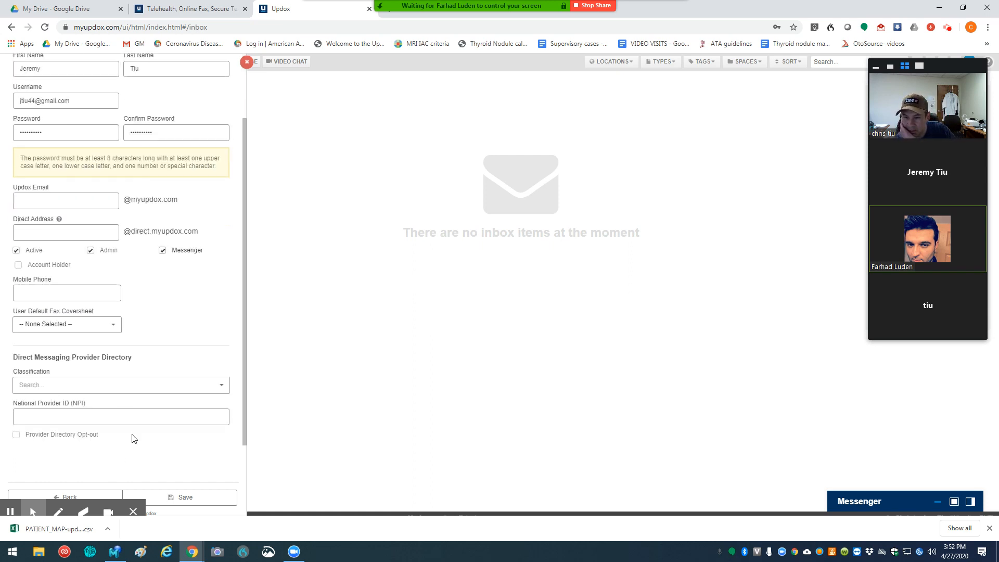
left_click(186, 497)
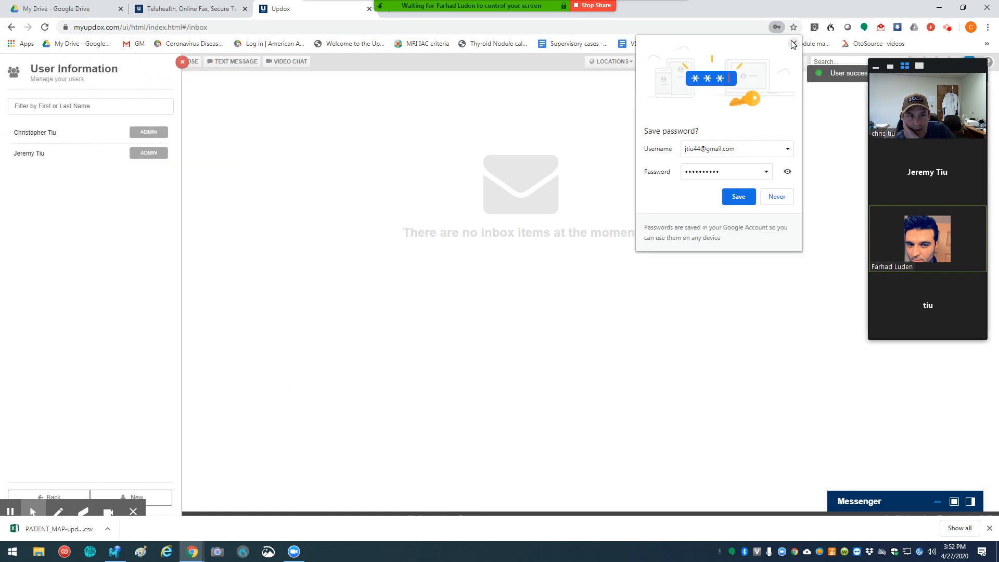
left_click(793, 44)
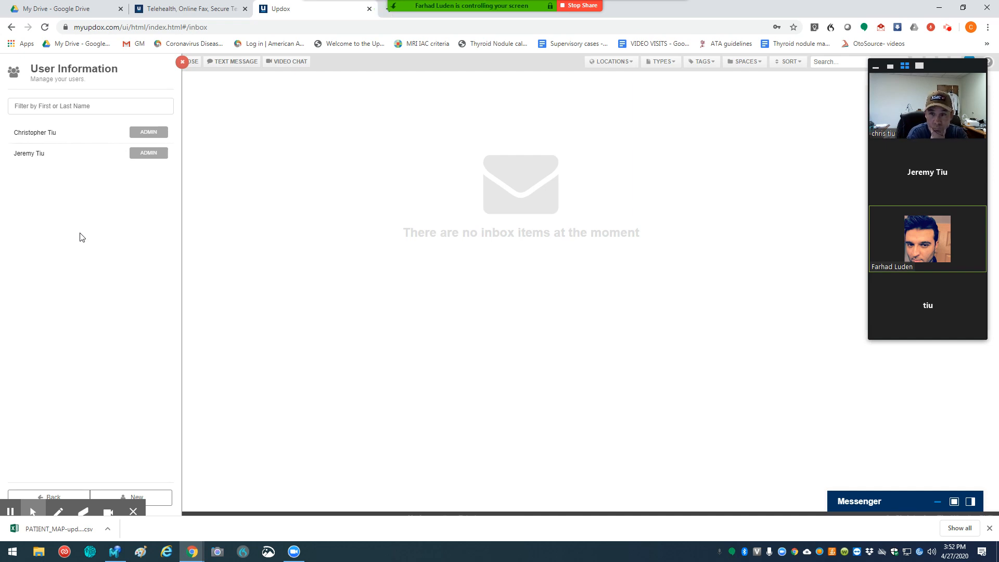
left_click(182, 62)
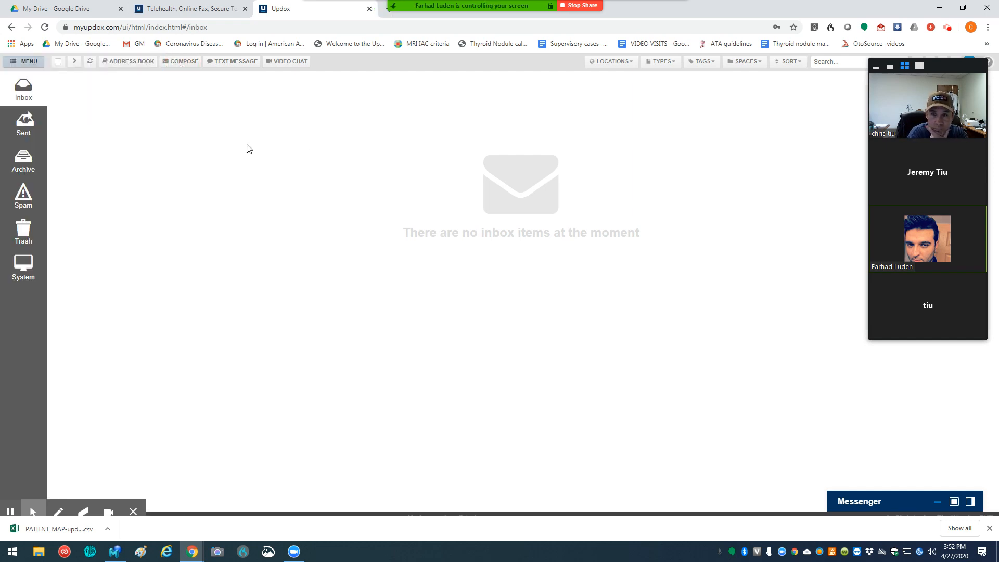
Step: Replace the practice's main phone number in Practice Information with the office number and save the profile
left_click(25, 64)
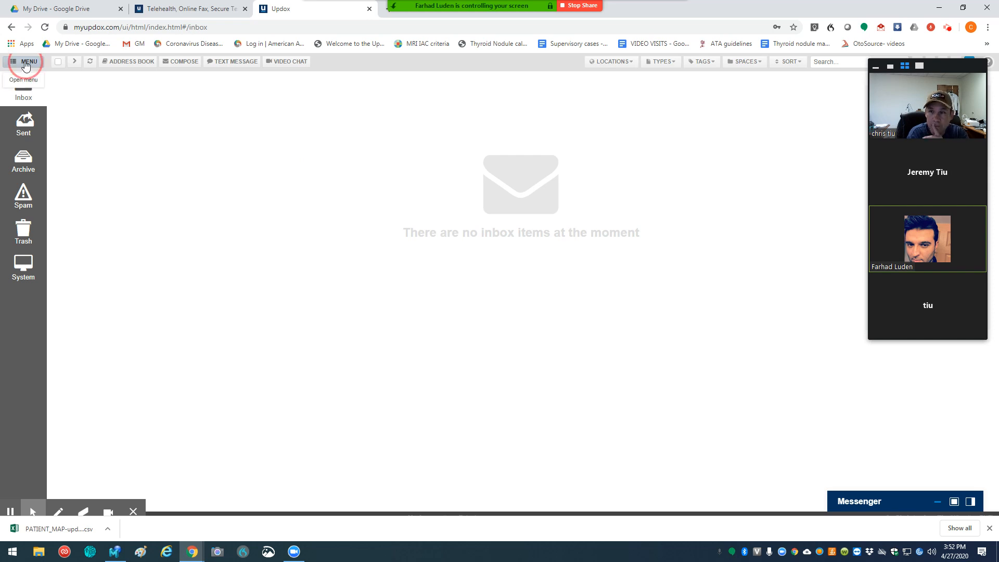
left_click(116, 115)
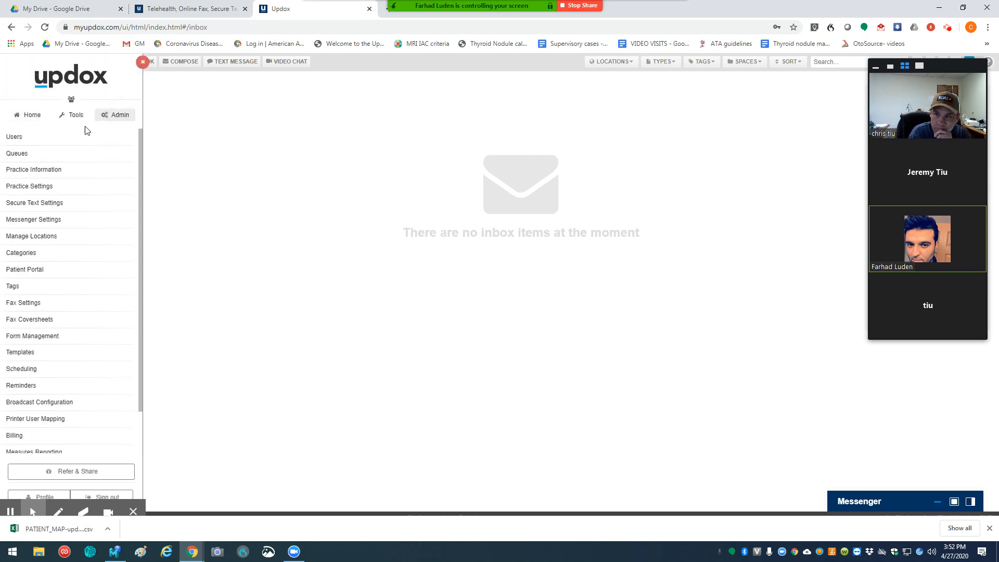
left_click(32, 169)
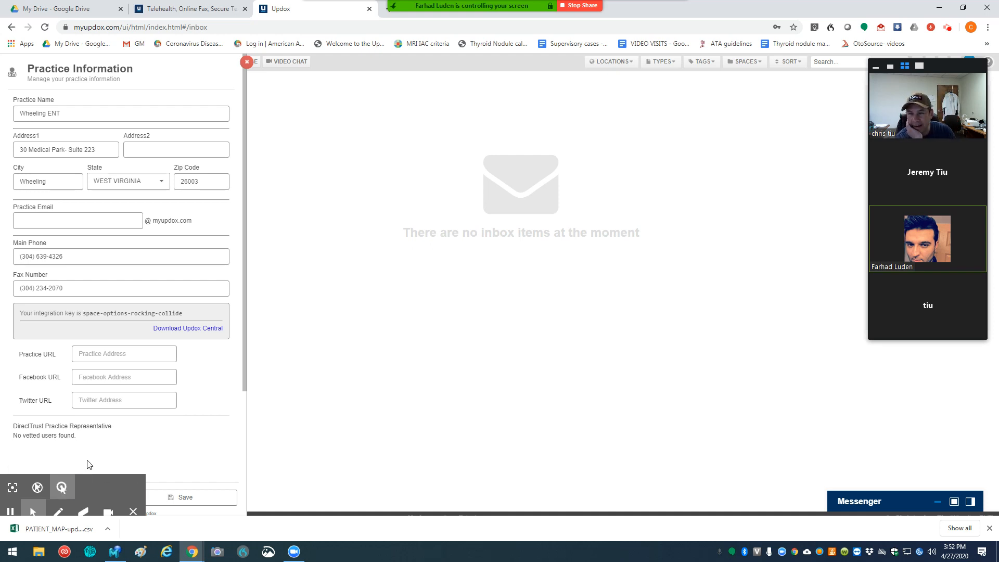
left_click(68, 257)
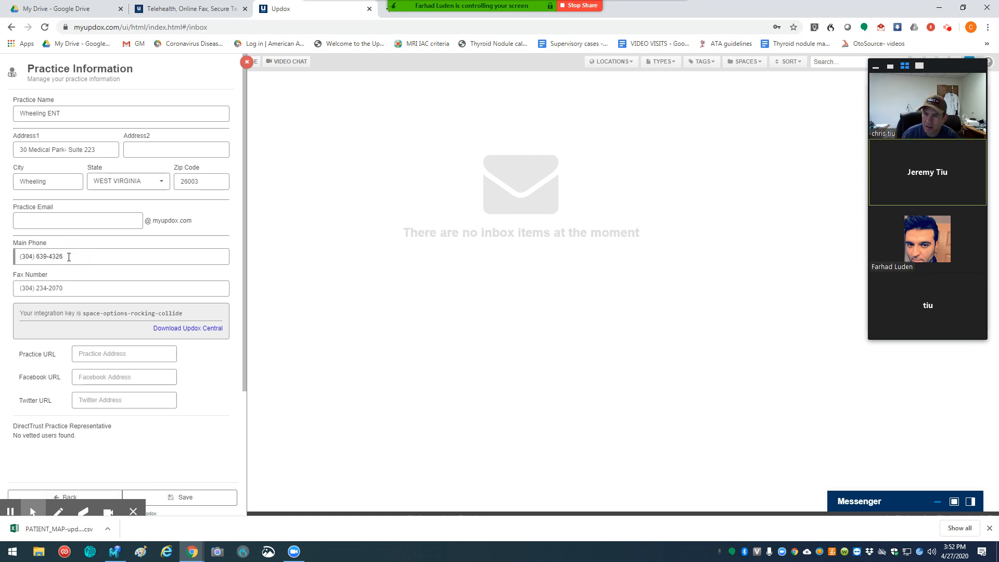
key("BackSpace")
key("BackSpace")
key("BackSpace")
key("BackSpace")
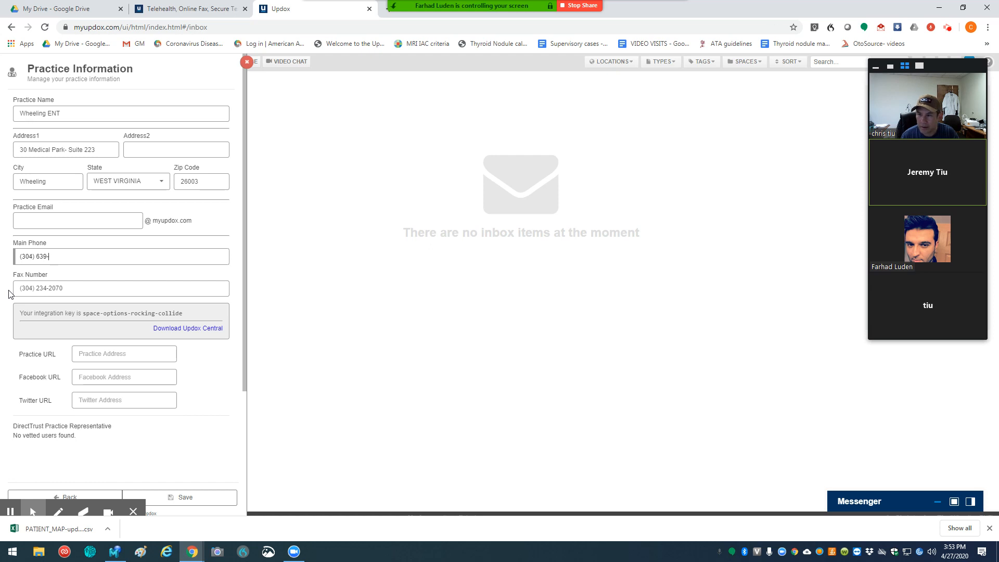
key("BackSpace")
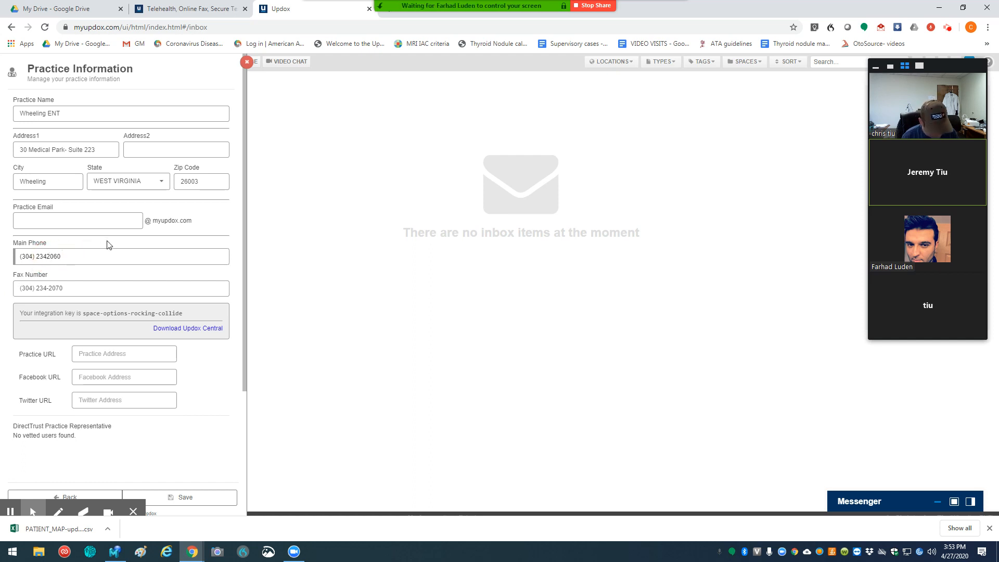
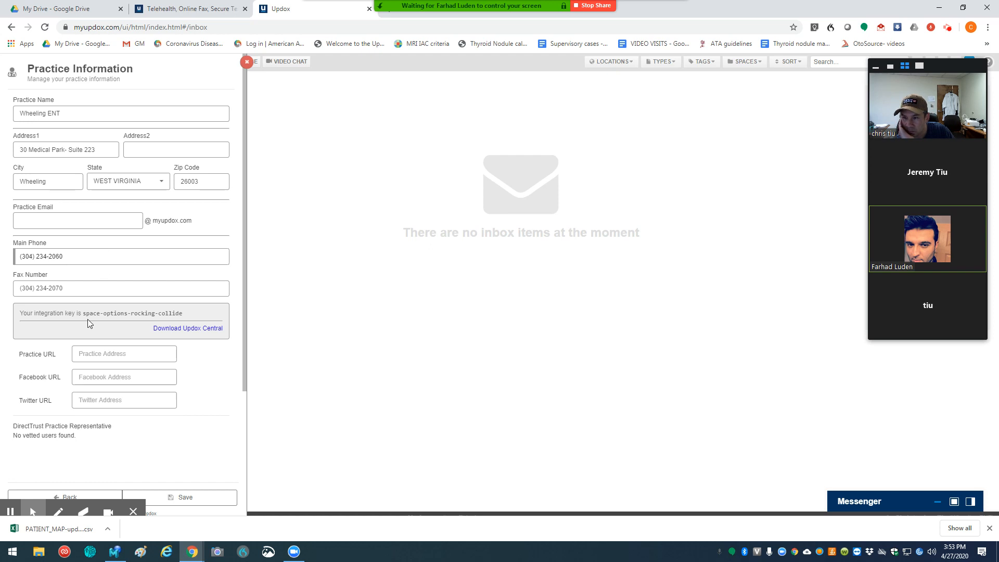
left_click(183, 499)
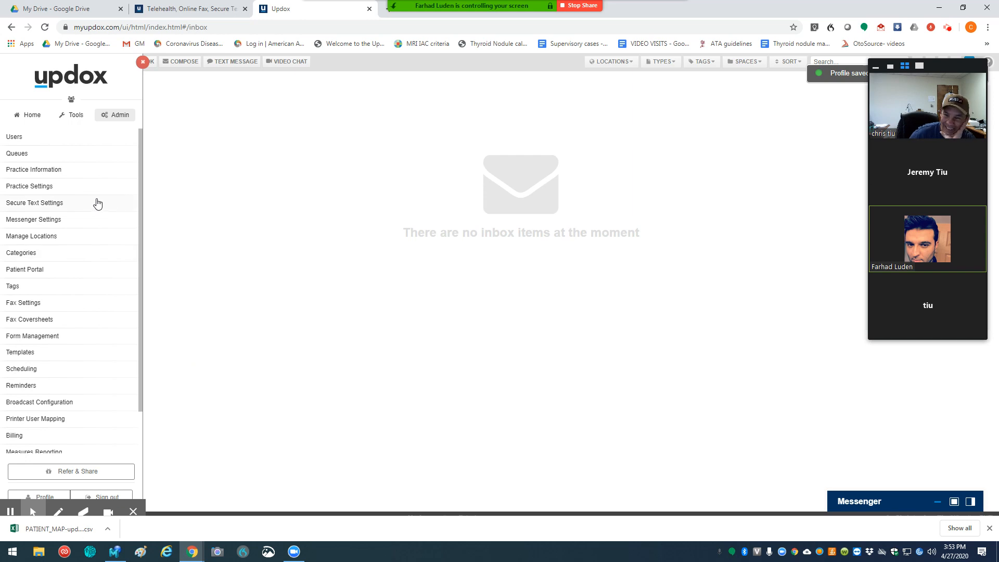
Step: Set the practice timezone to Eastern in Practice Settings
left_click(38, 189)
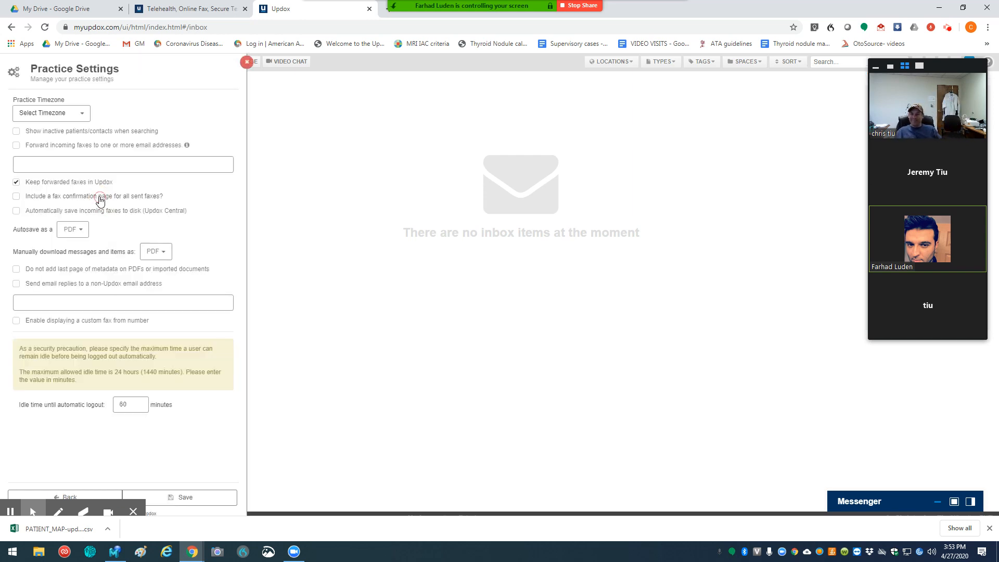
left_click(81, 115)
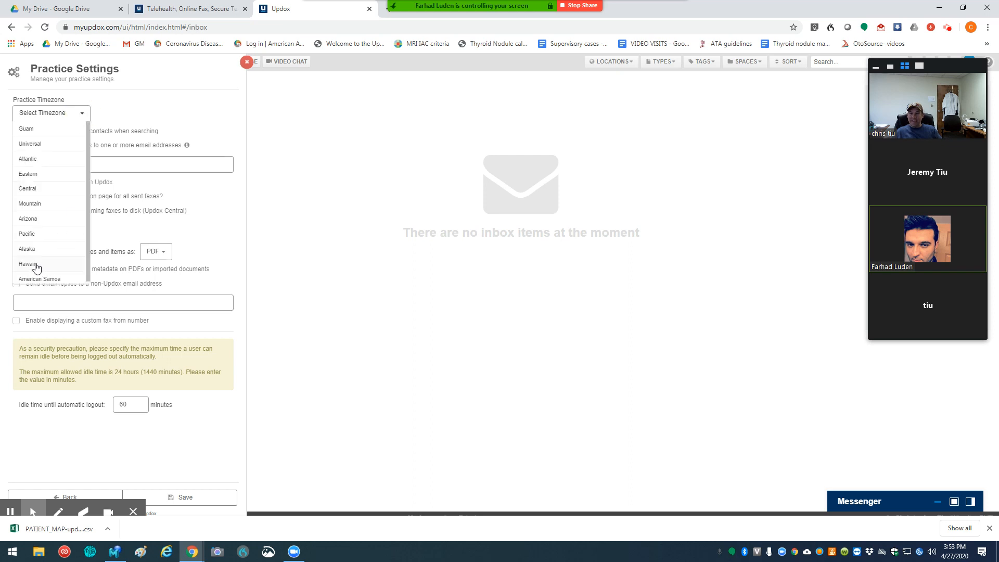
left_click(40, 176)
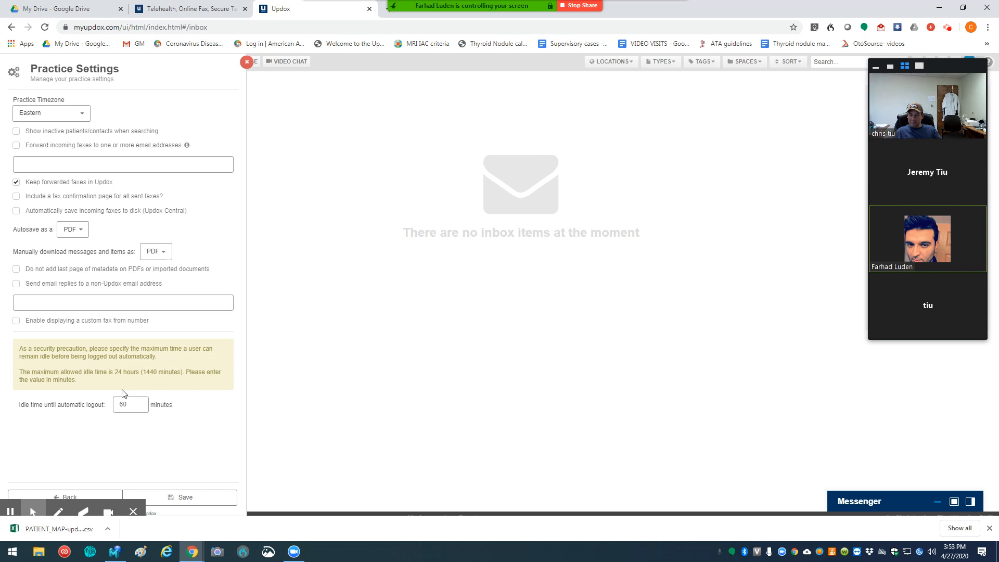
Step: Replace the idle time until automatic logout, save the practice settings and return to the inbox
left_click(134, 403)
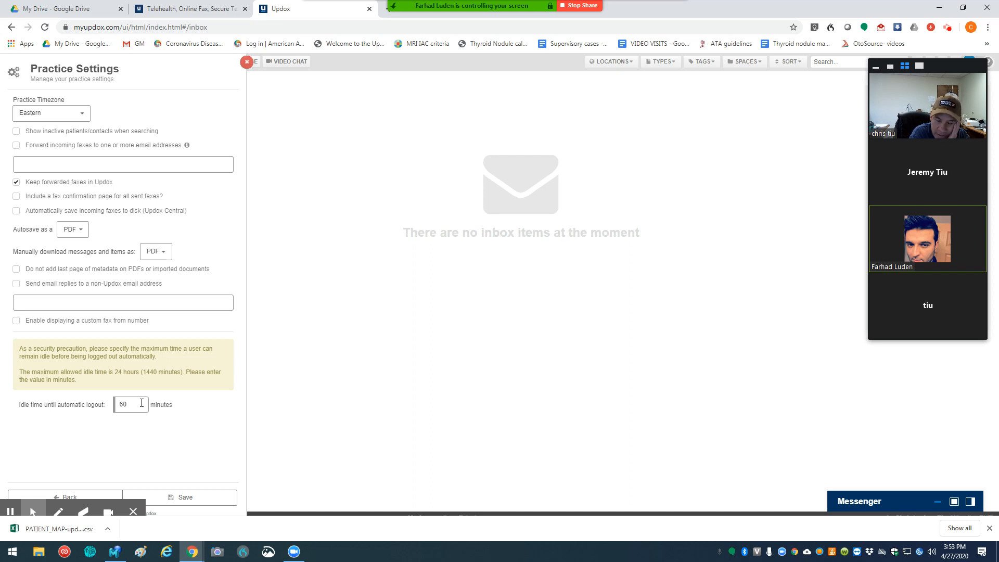
double_click(119, 404)
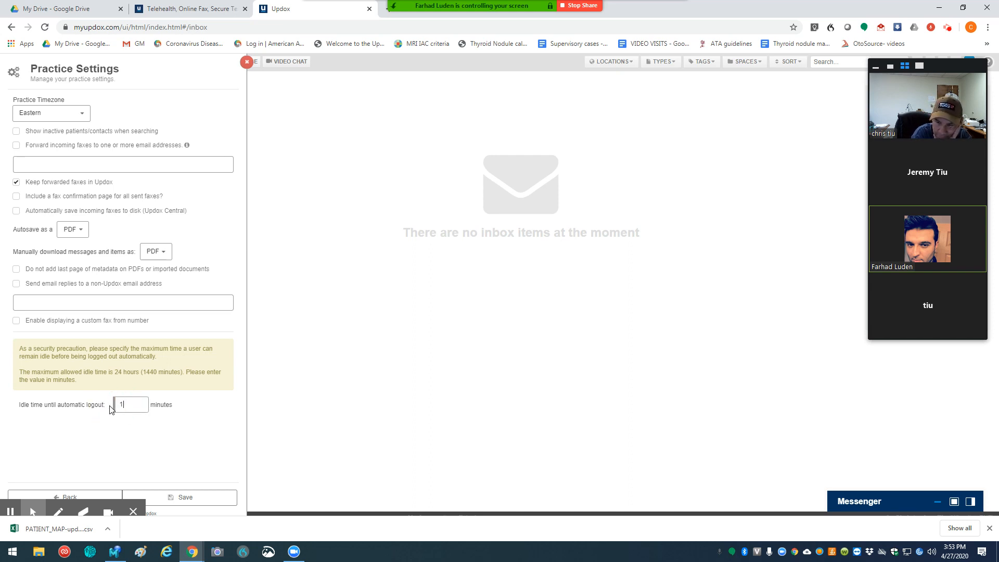
left_click(190, 501)
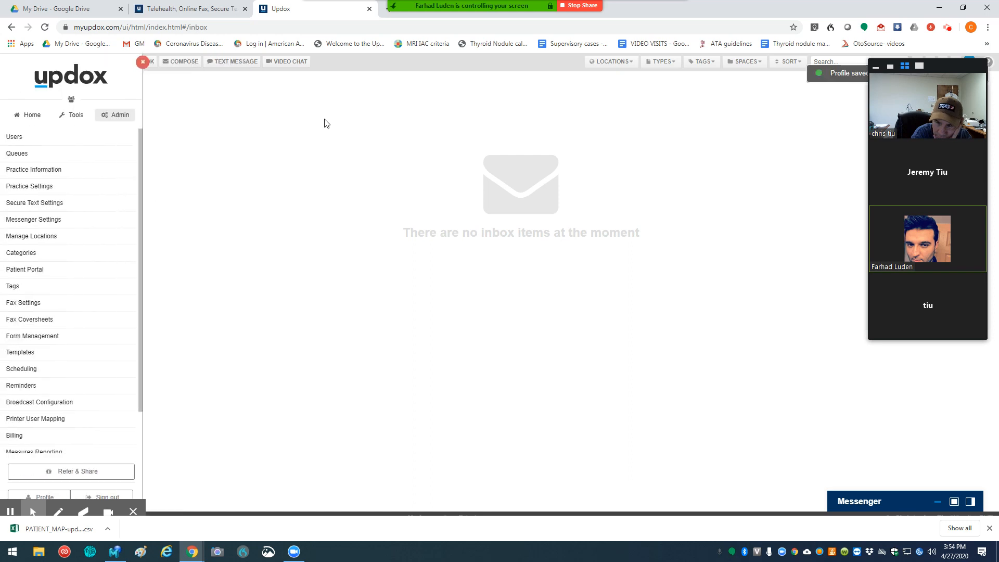
left_click(144, 62)
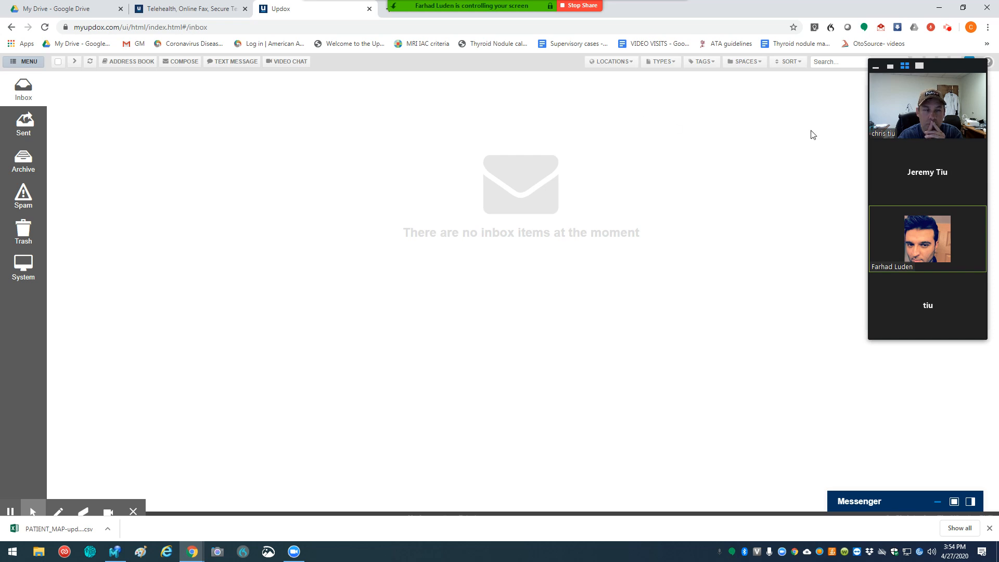
Step: Open the "Installing the Updox Printer" job aid from the Learning Center's Installing Printers and Updox Central section
left_click(970, 61)
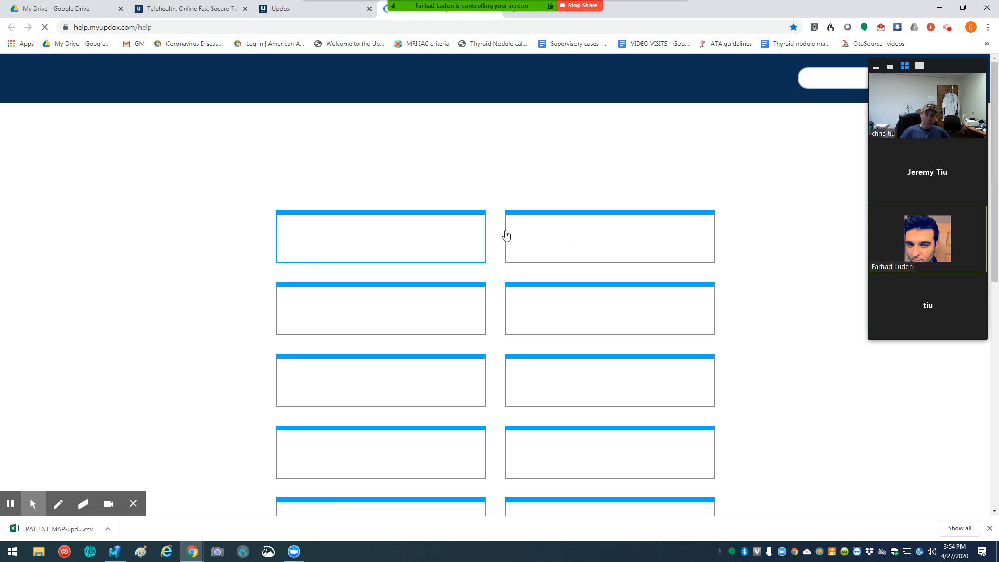
scroll(493, 321, "down", 1)
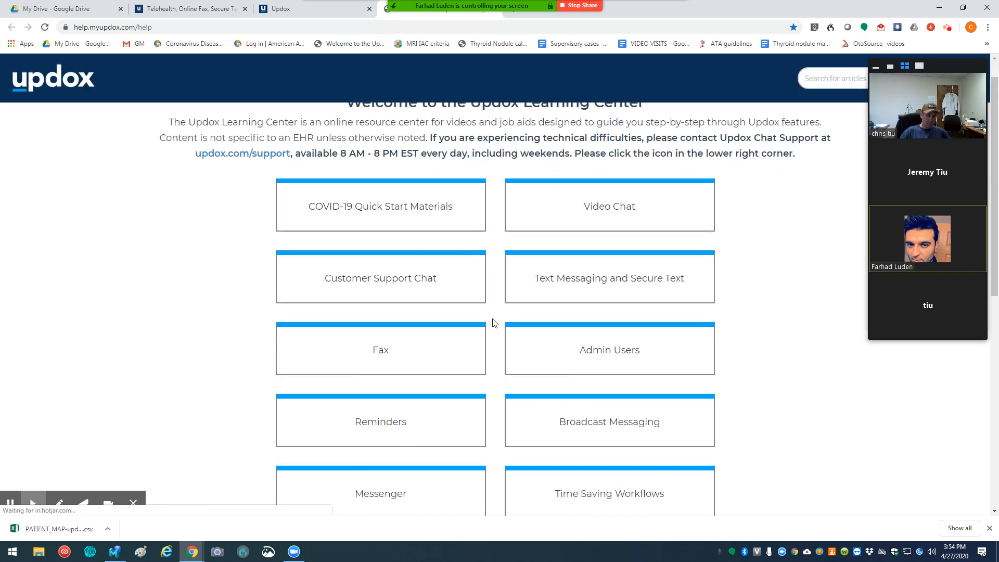
scroll(493, 321, "down", 4)
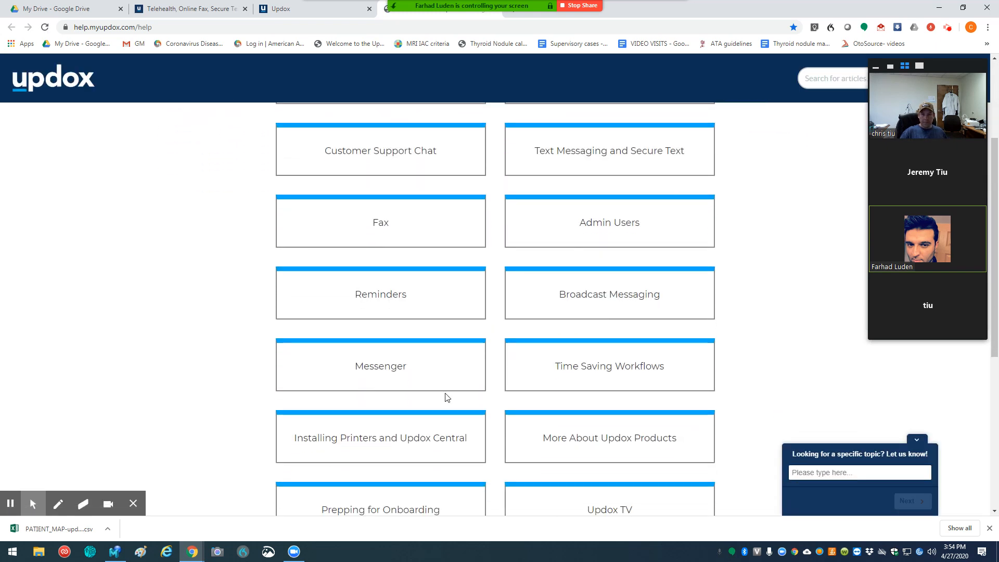
left_click(363, 442)
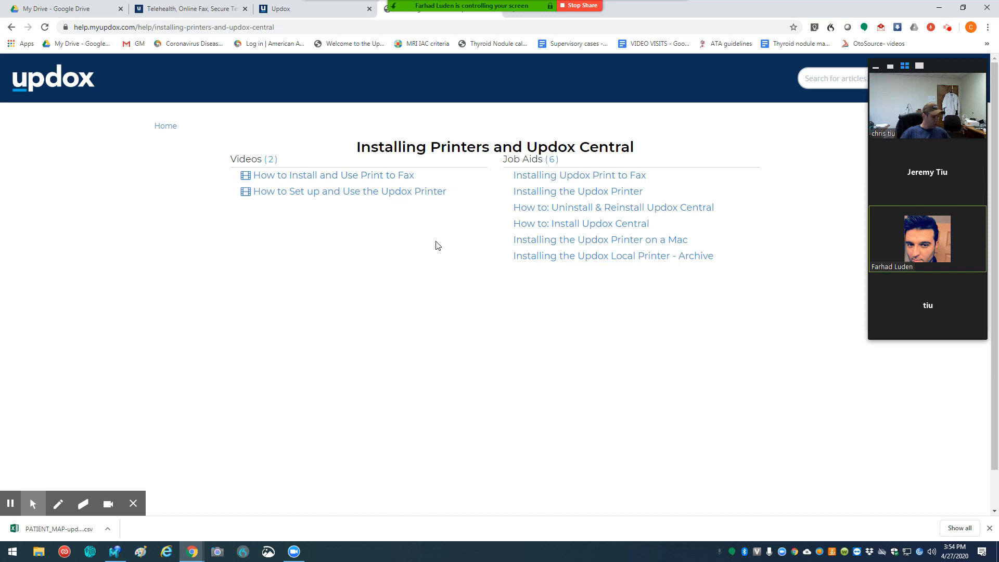
left_click(576, 192)
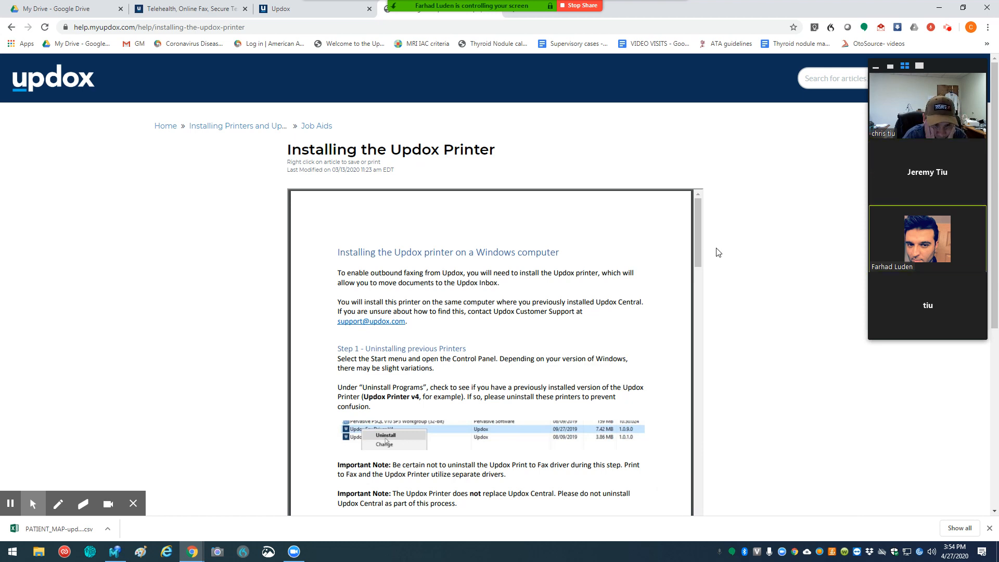
Step: Download the 64-bit all-users Updox printer installer linked under Step 2 of the job aid
scroll(574, 291, "down", 3)
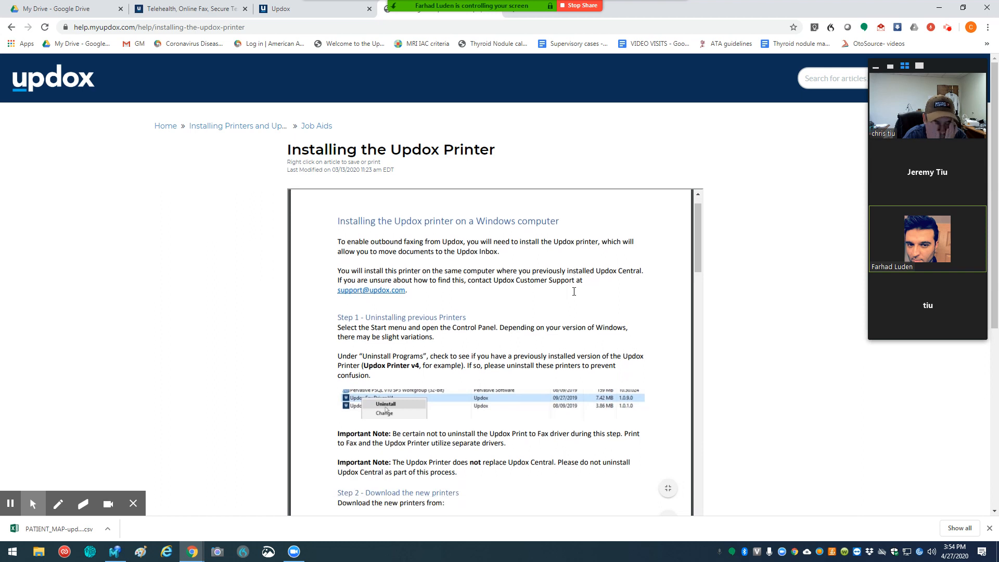
scroll(574, 291, "down", 2)
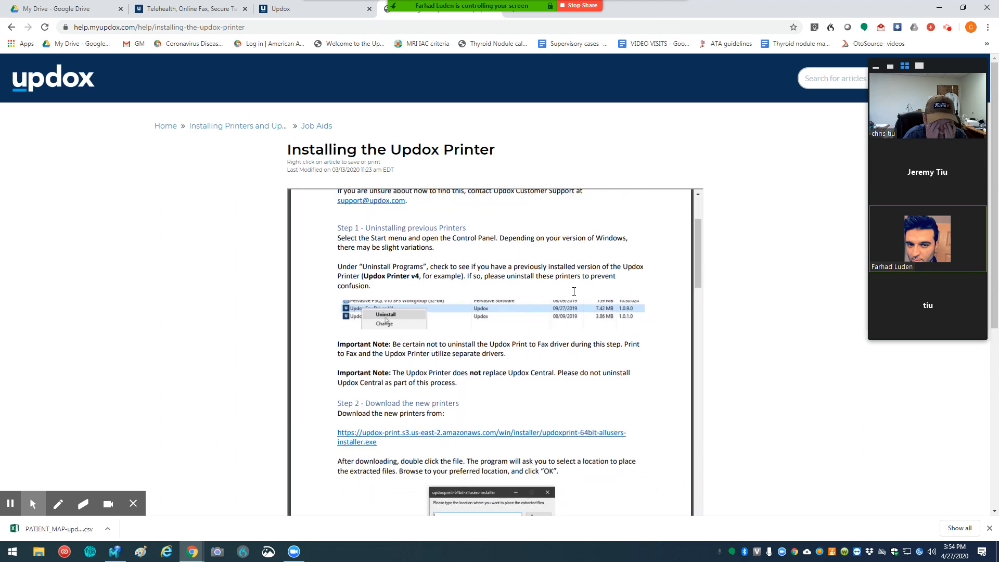
left_click(500, 438)
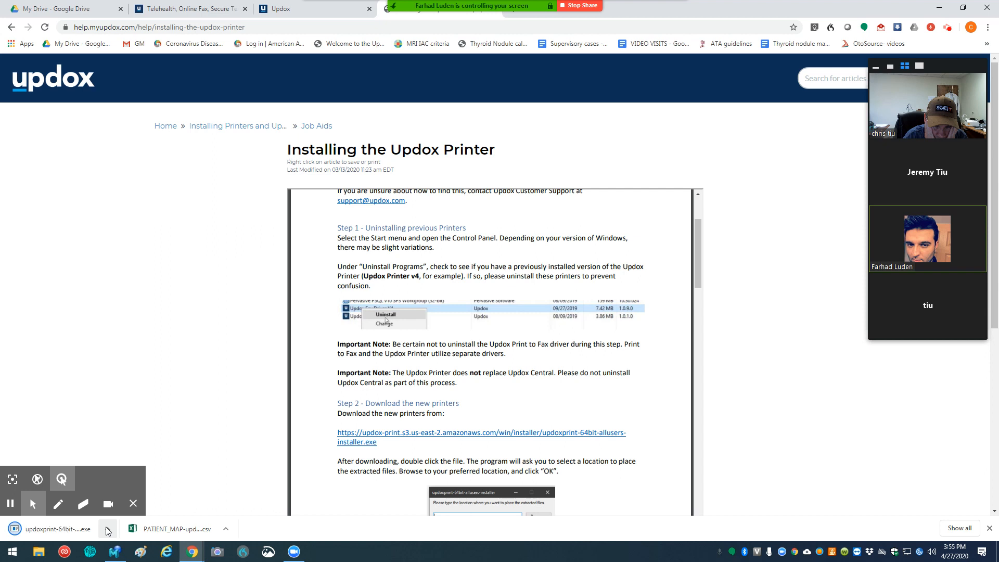
Step: Run the downloaded updoxprint-64bit-allusers-installer.exe, overriding the Microsoft Defender SmartScreen block
left_click(107, 531)
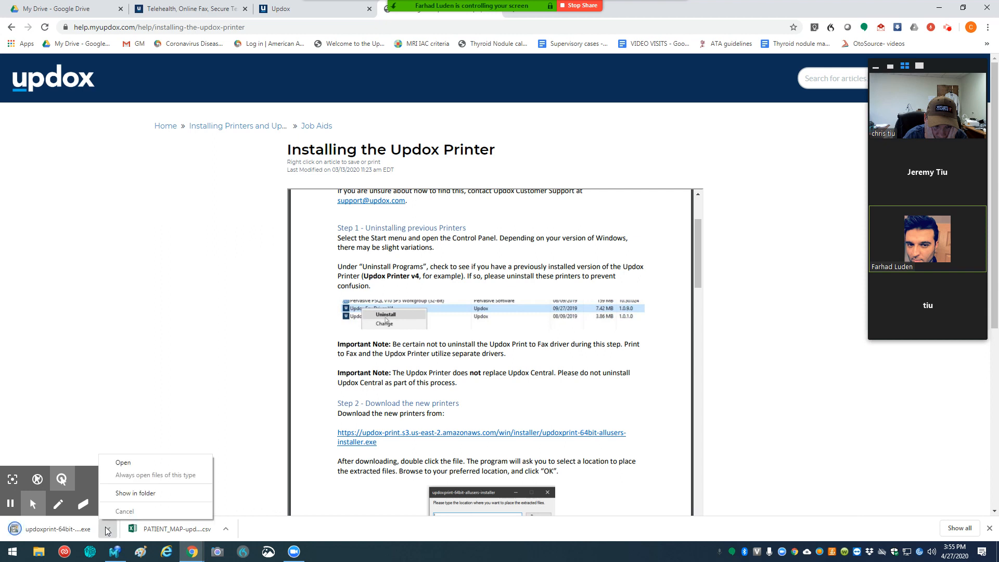
left_click(126, 464)
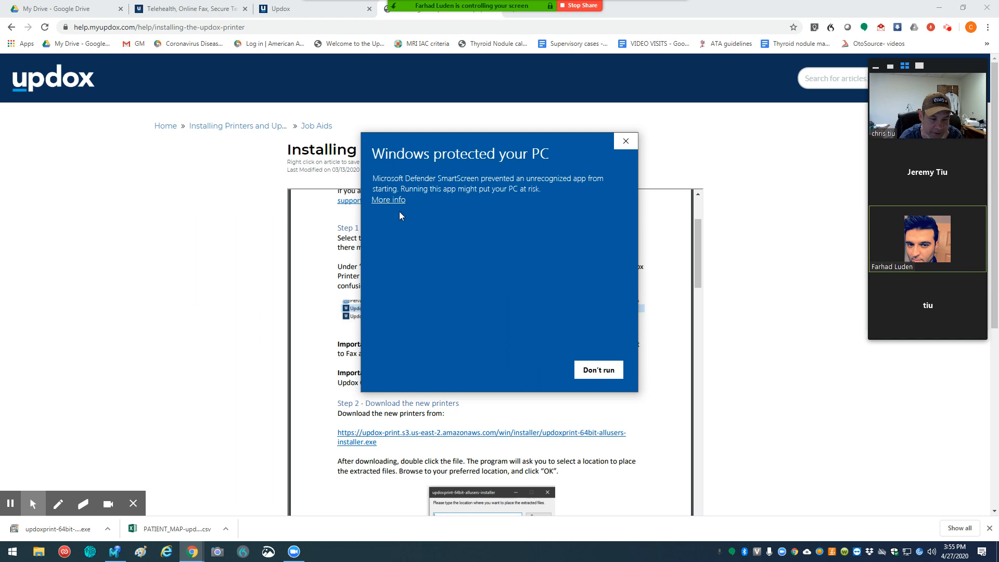
left_click(387, 201)
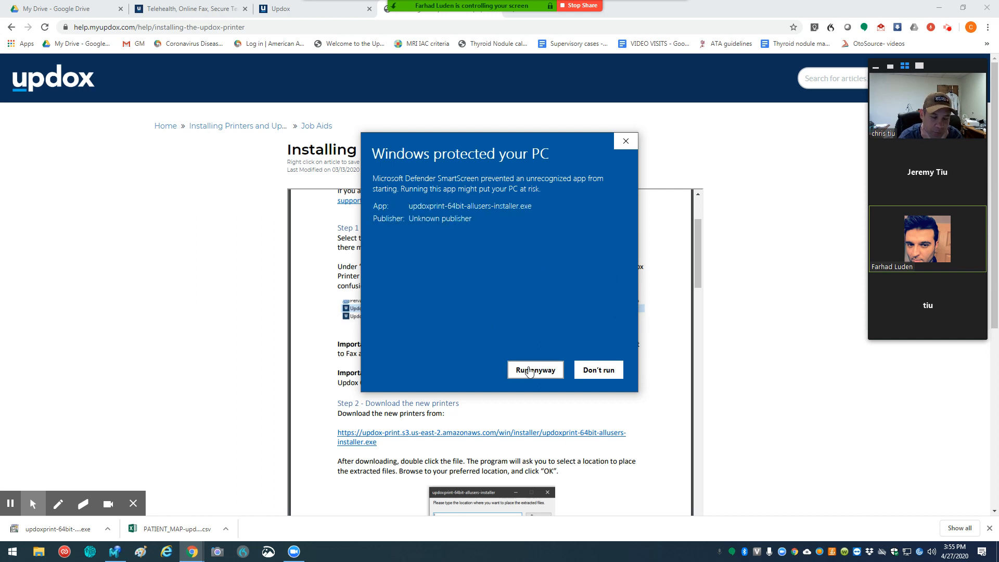
left_click(530, 370)
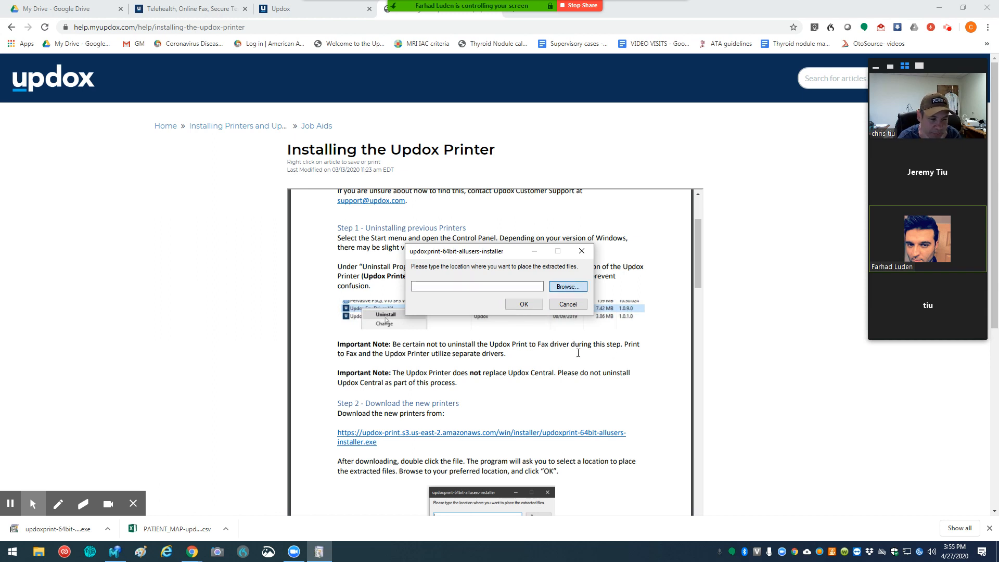
Step: Extract the printer installer files to the Downloads folder and dismiss the completion message
key("Return")
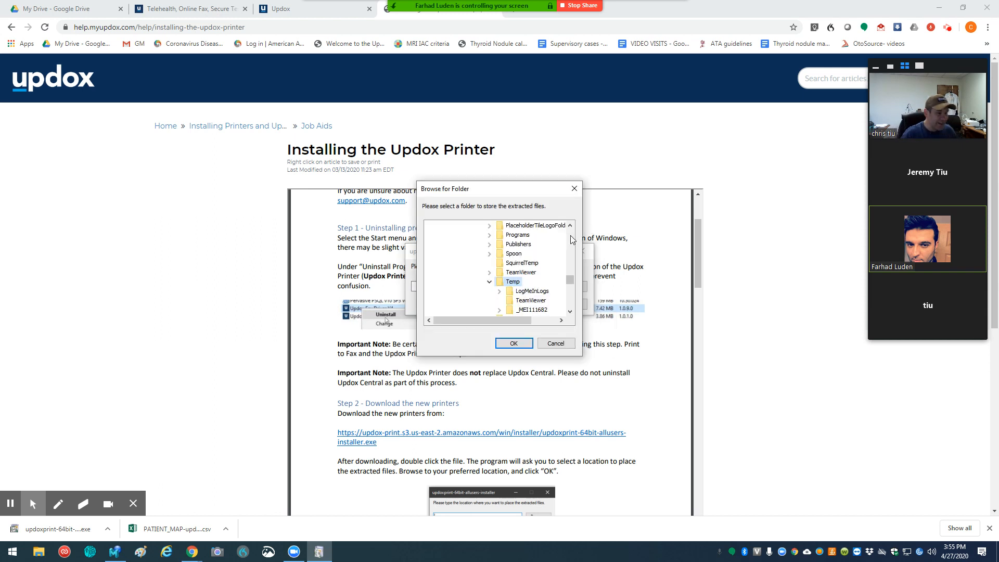
scroll(572, 239, "up", 5)
scroll(572, 239, "up", 5)
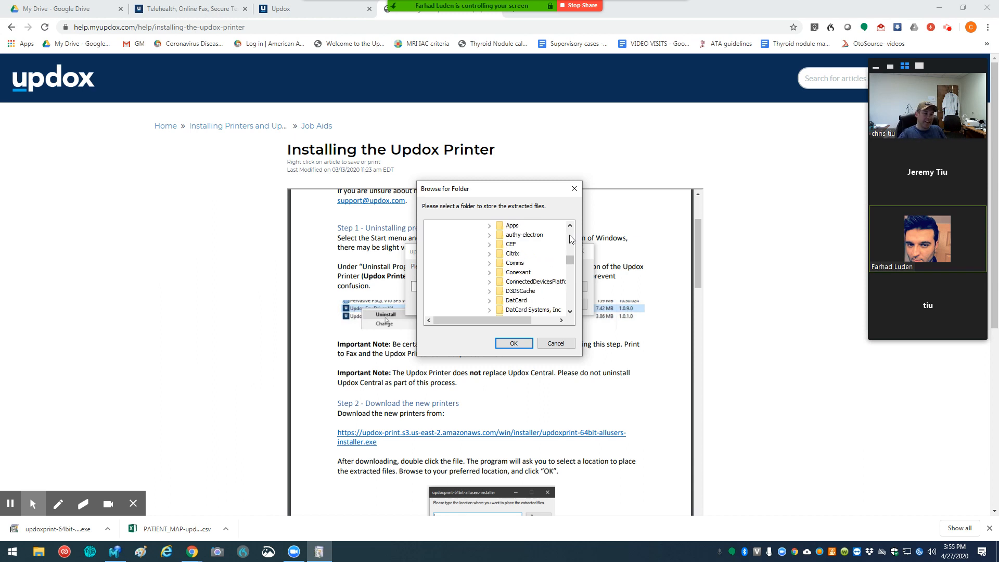
scroll(572, 254, "up", 5)
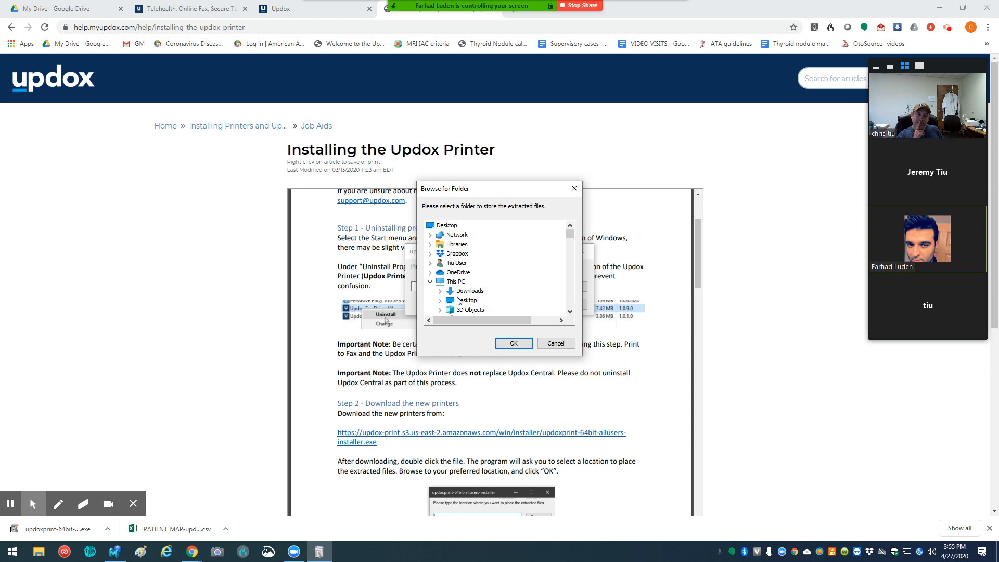
left_click(513, 343)
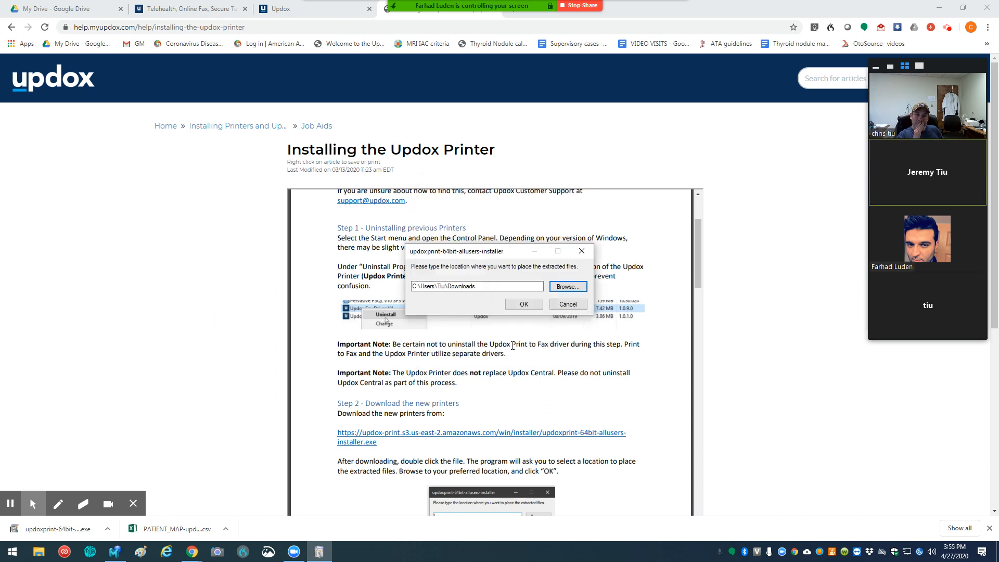
left_click(518, 304)
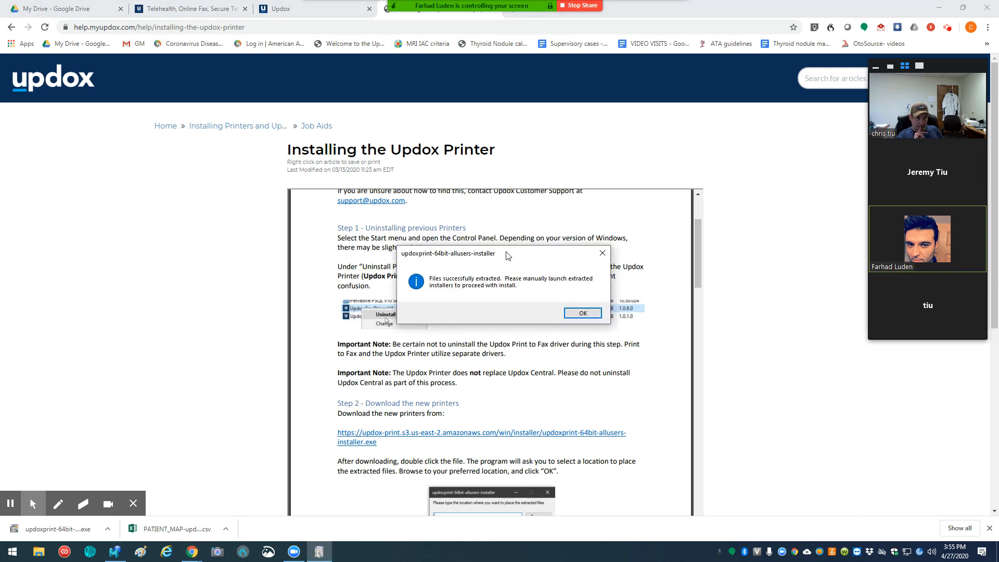
left_click(582, 313)
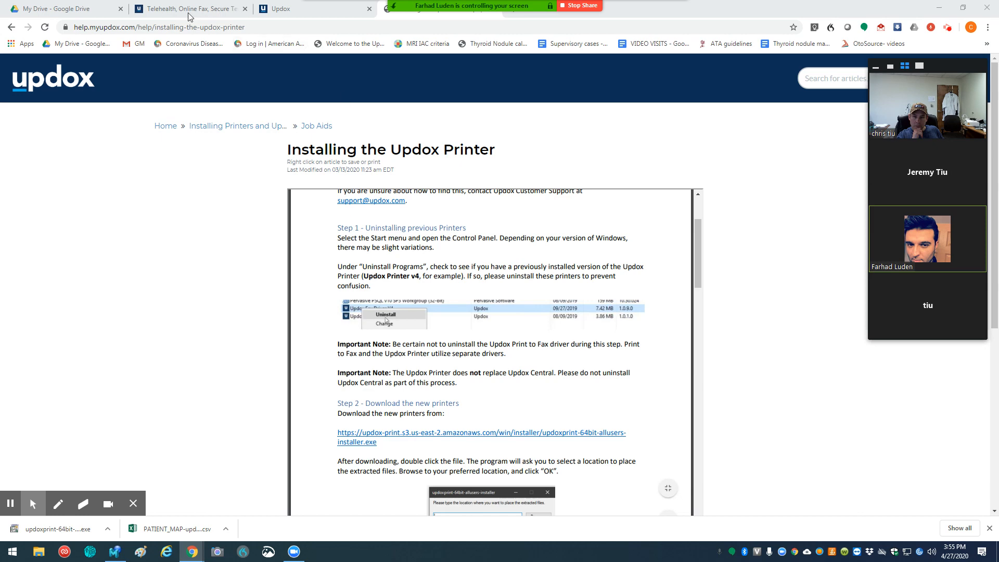
Step: Upload the recent image file thyroid1 from File Explorer into the Updox inbox
key("super+e")
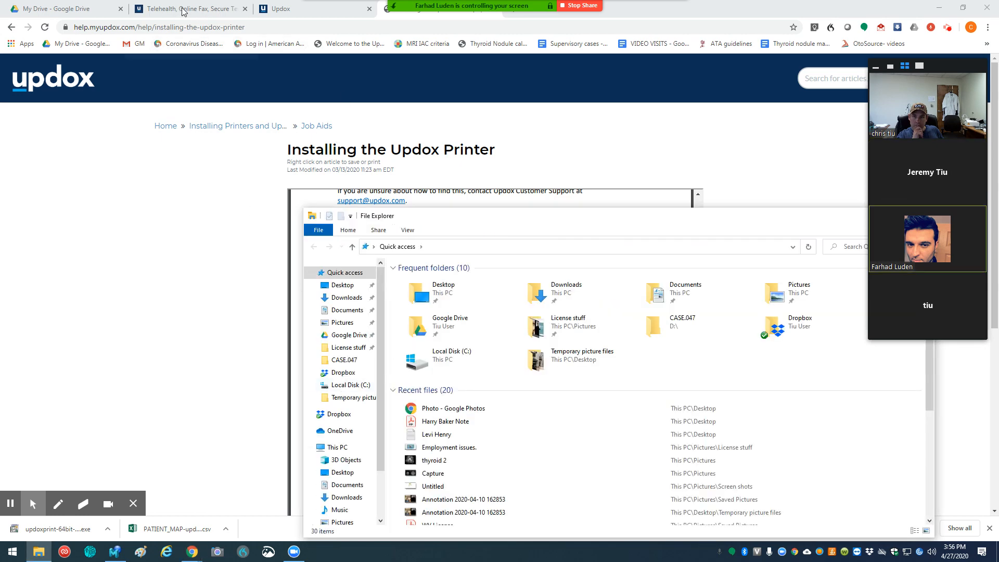
left_click(281, 8)
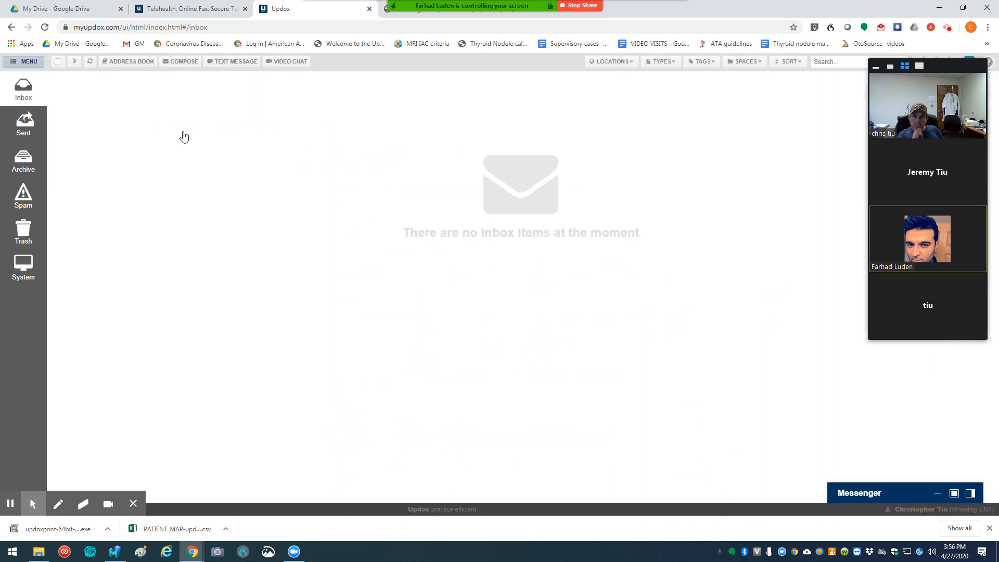
left_click(38, 551)
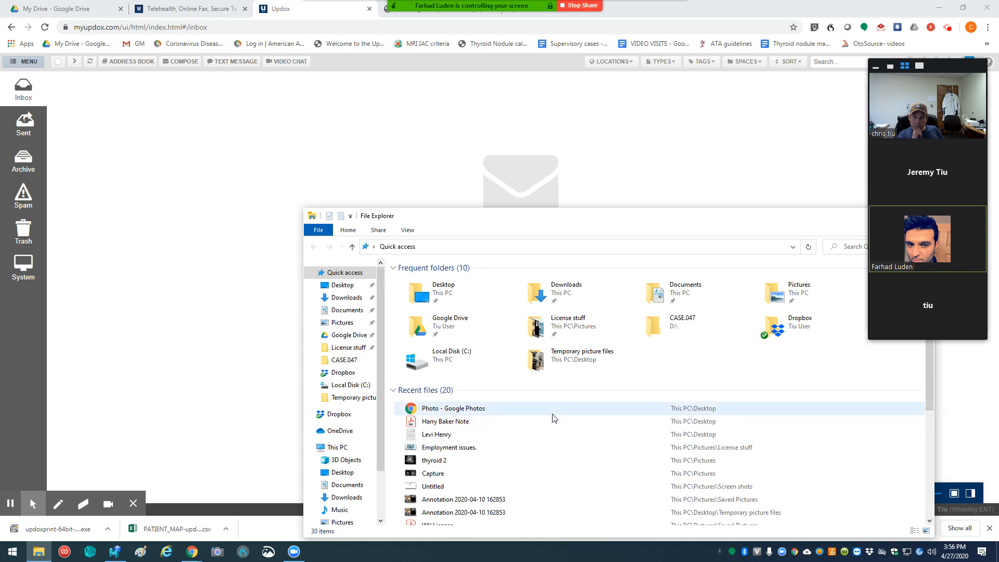
scroll(572, 419, "down", 1)
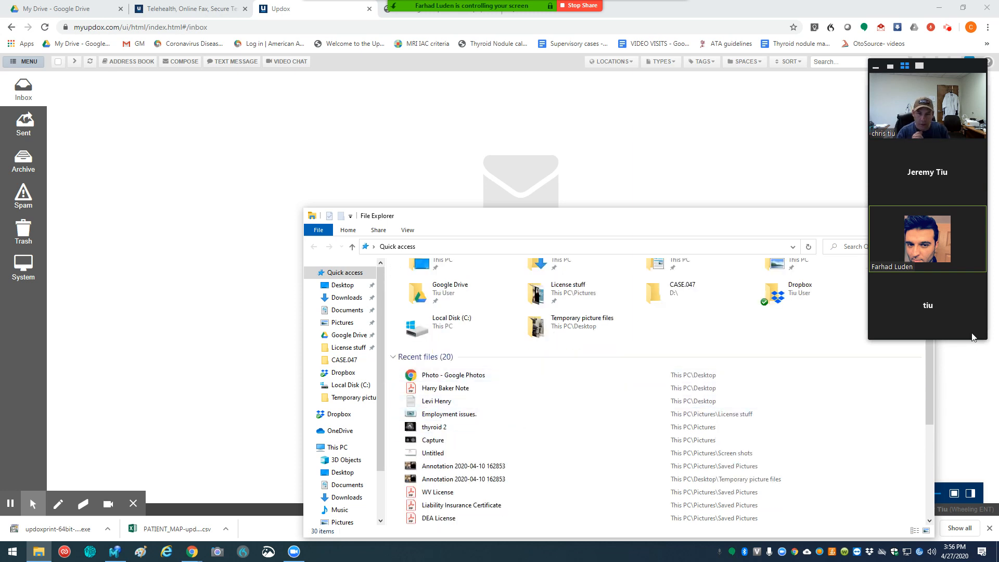
left_click_drag(928, 334, 940, 402)
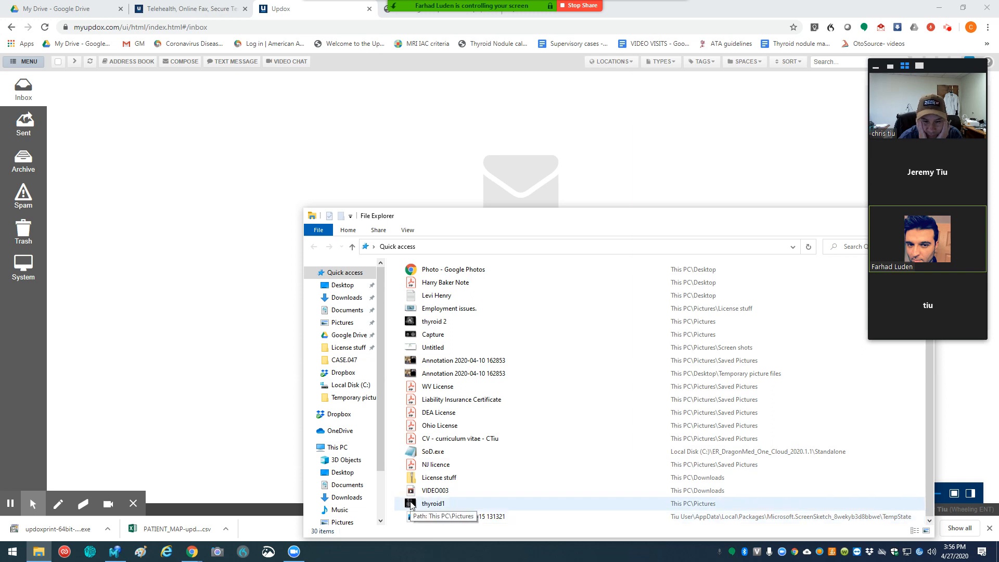
left_click_drag(411, 504, 200, 355)
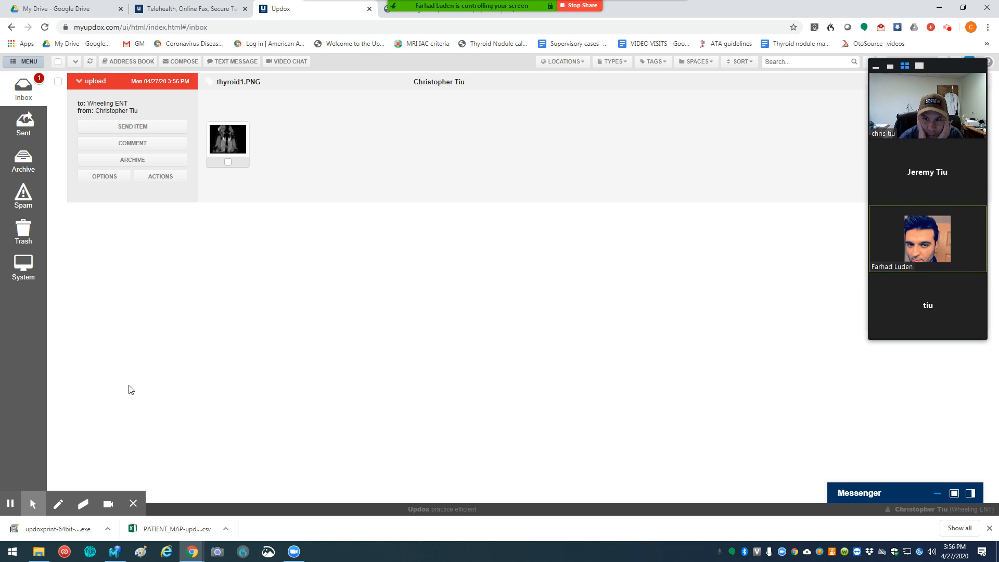
Step: Check the actions offered for the selected thyroid1.PNG page, clear the selection, and take a look at the Address Book
left_click(227, 164)
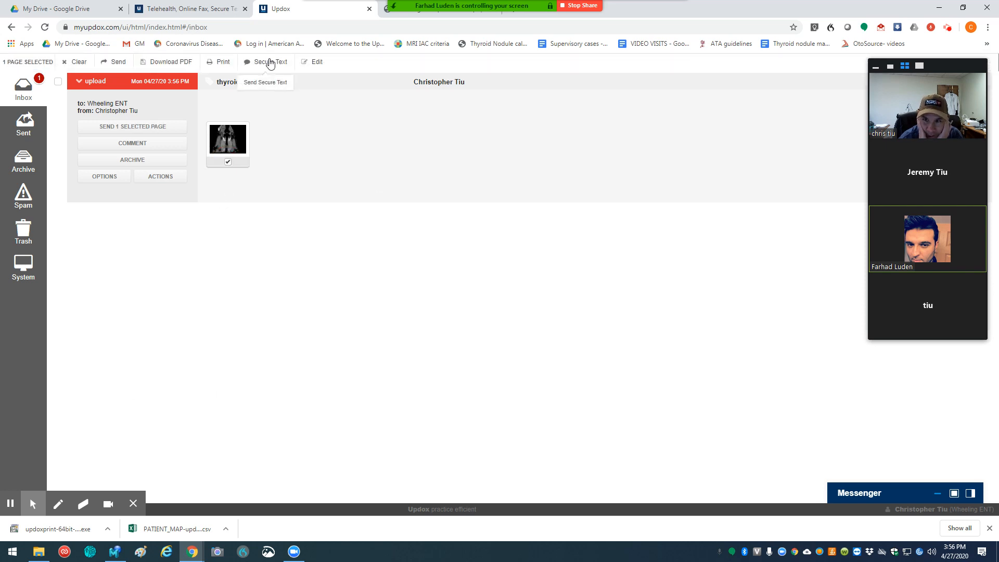
left_click(65, 62)
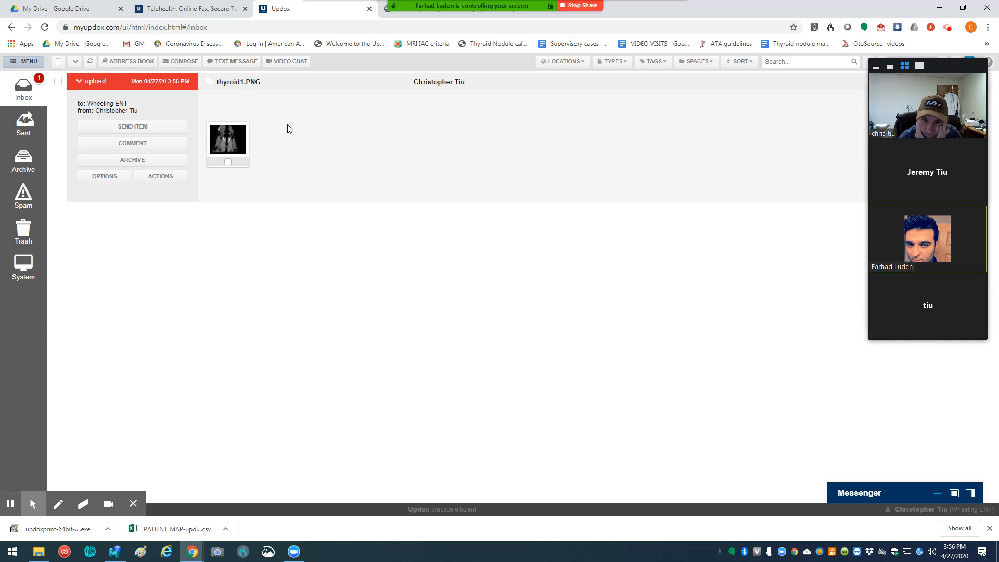
left_click(129, 61)
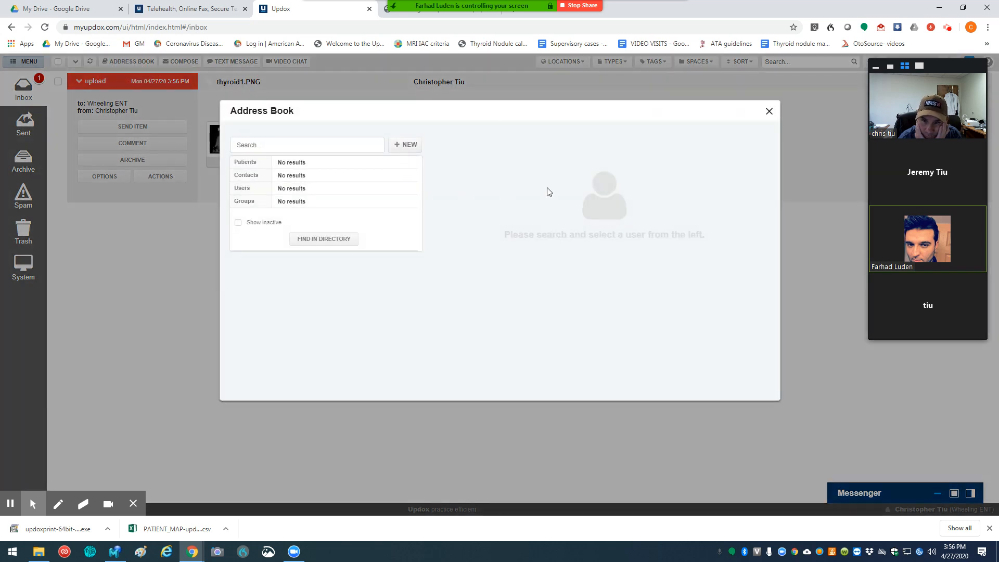
left_click(769, 114)
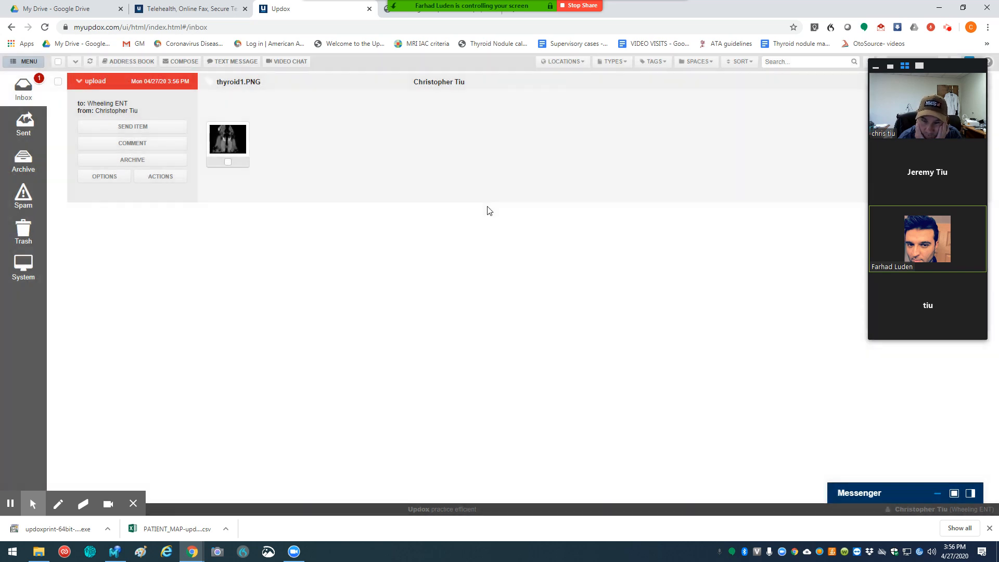
left_click(57, 529)
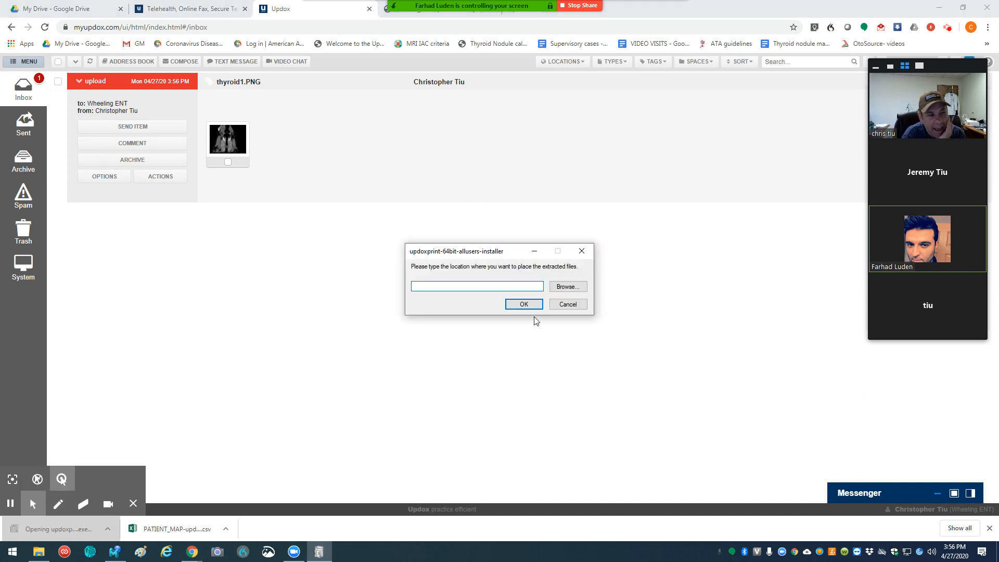
left_click(318, 552)
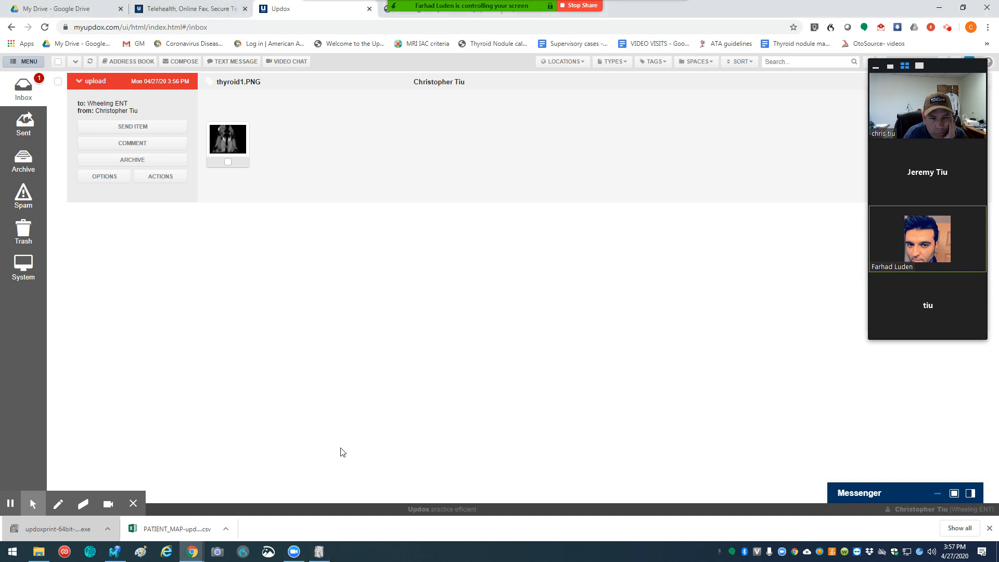
left_click(318, 553)
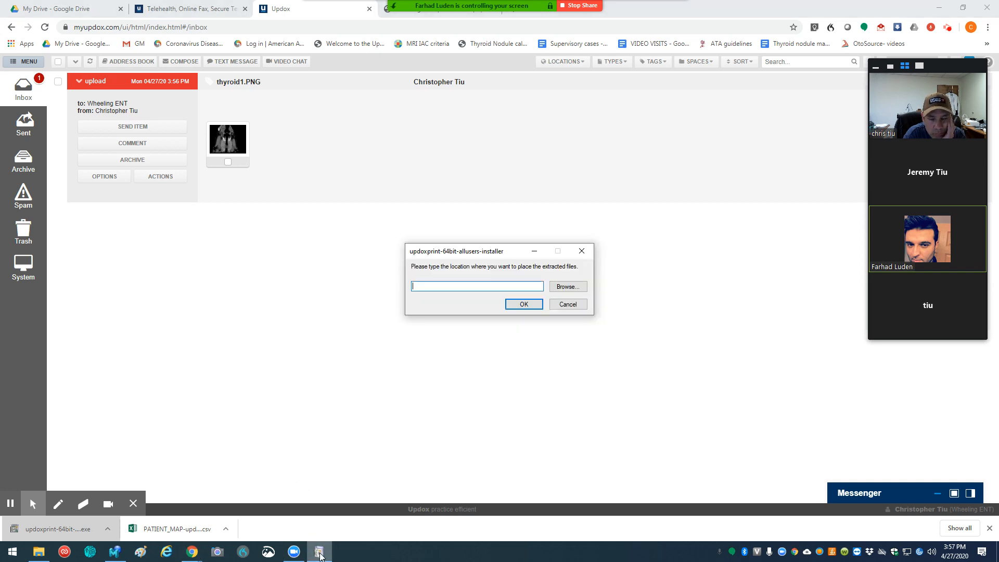
left_click(570, 304)
Step: Run the Updox.Printer.Desktop.64.bit installer from the Downloads folder in File Explorer
left_click(38, 552)
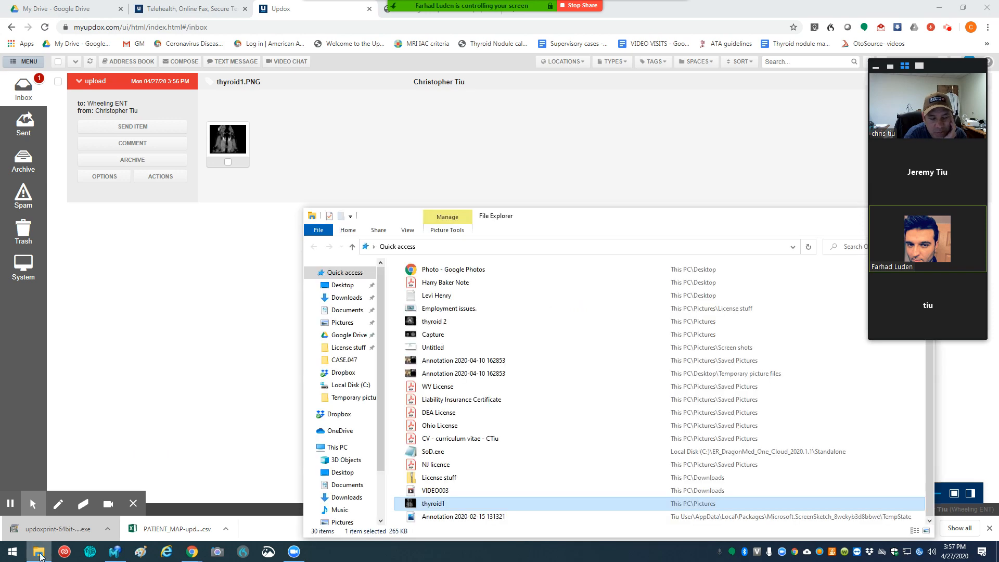
left_click(346, 298)
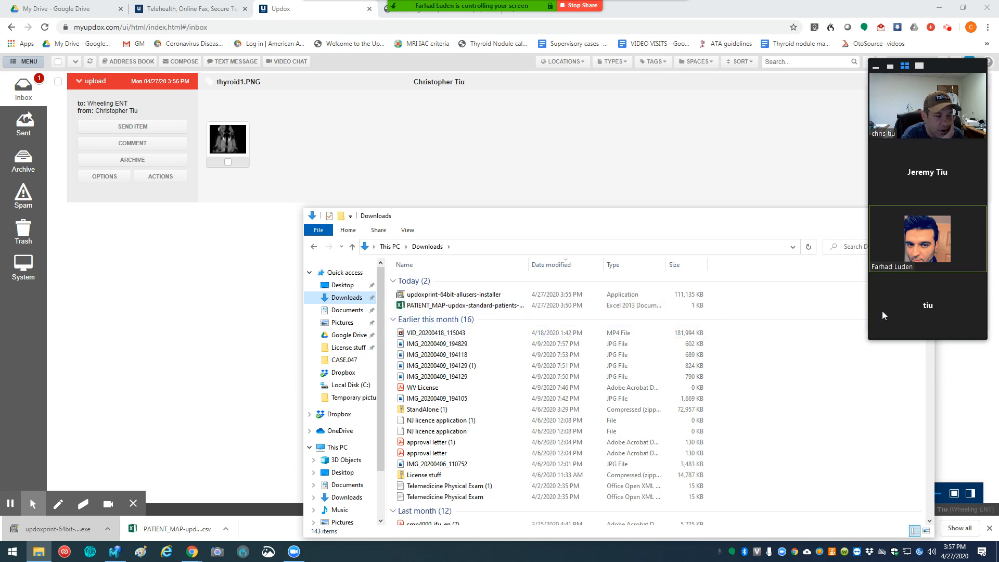
scroll(927, 278, "down", 4)
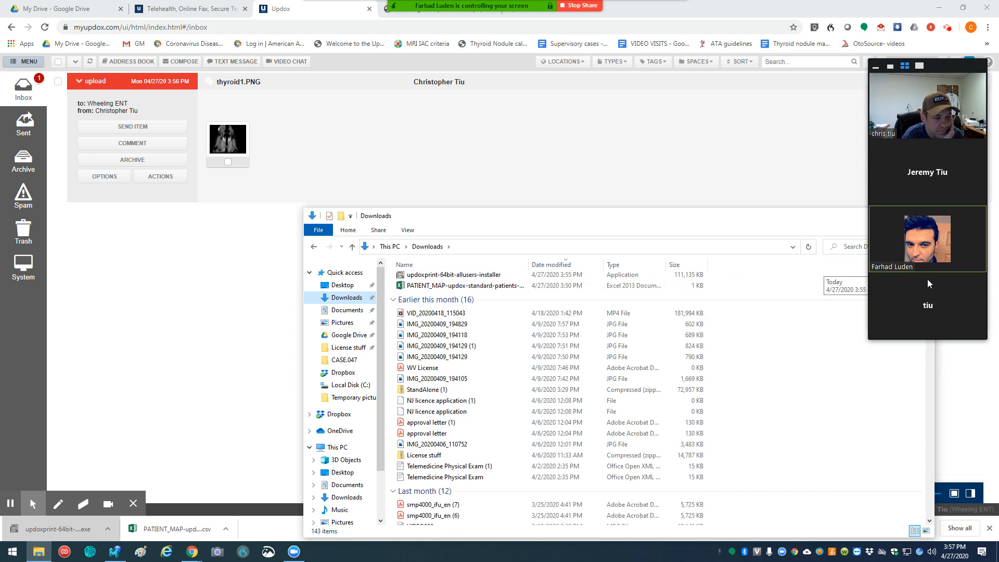
scroll(924, 302, "down", 2)
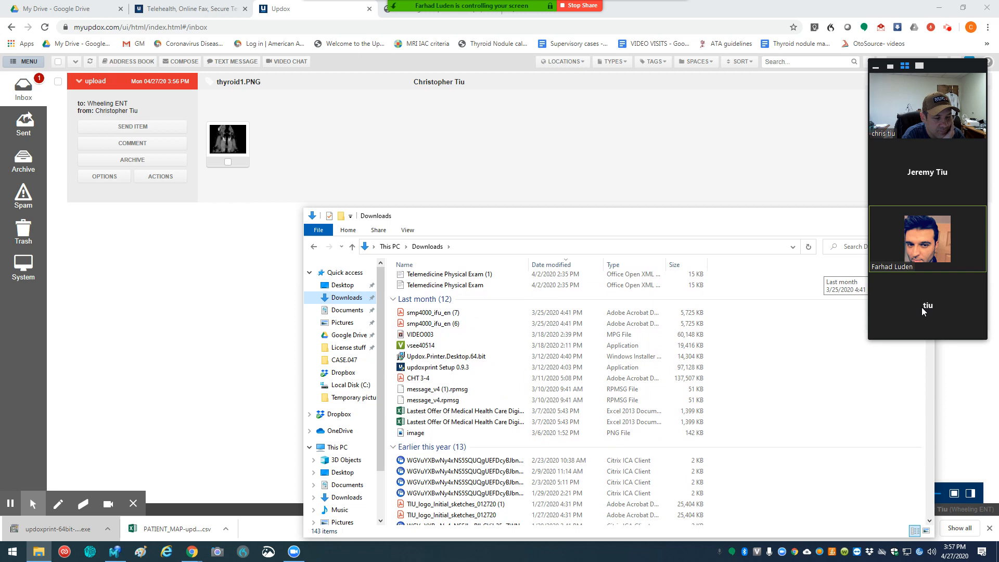
double_click(432, 357)
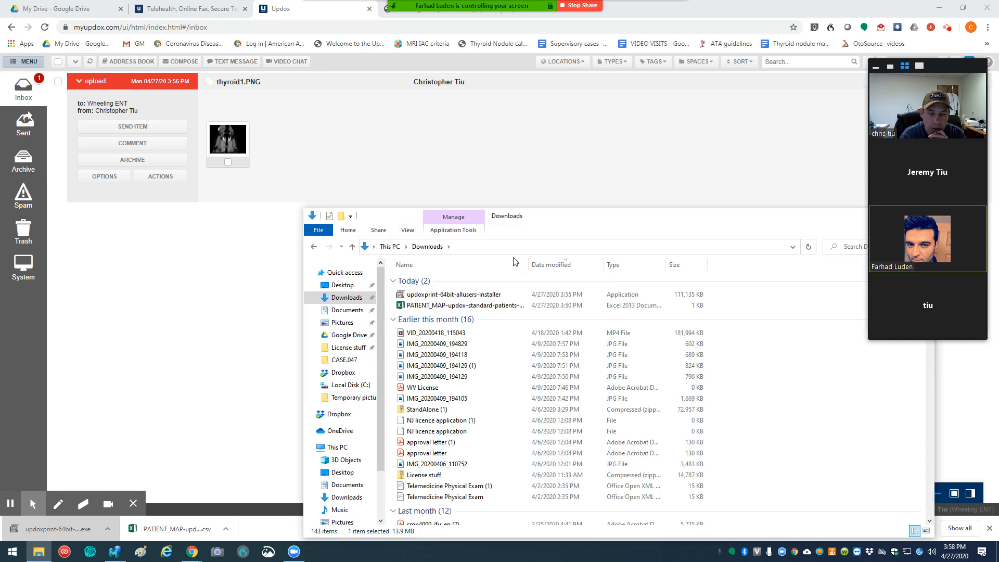
Step: Run updoxprint Setup 0.9.3 from last month's files in the Downloads folder
scroll(474, 391, "down", 2)
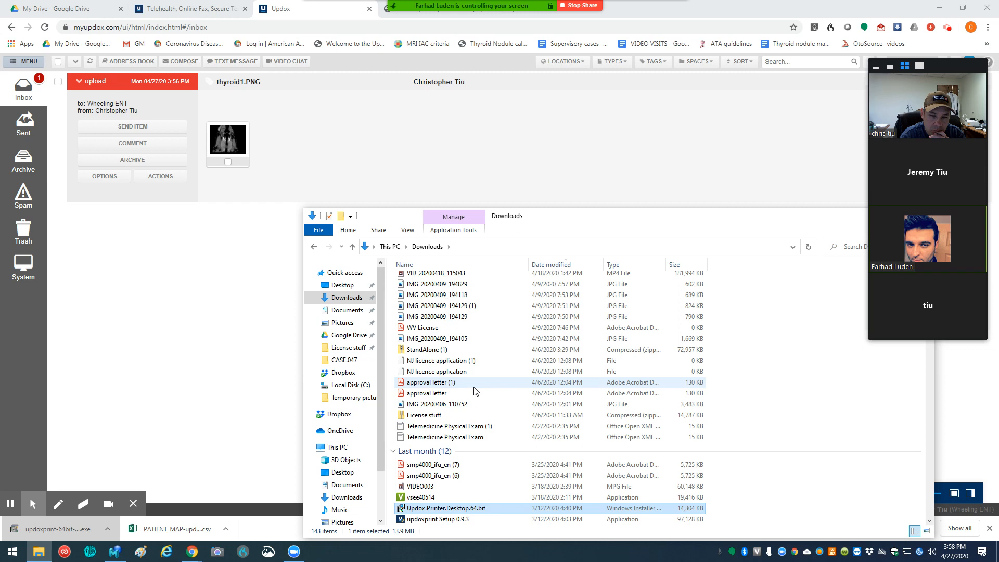
left_click(432, 520)
double_click(431, 520)
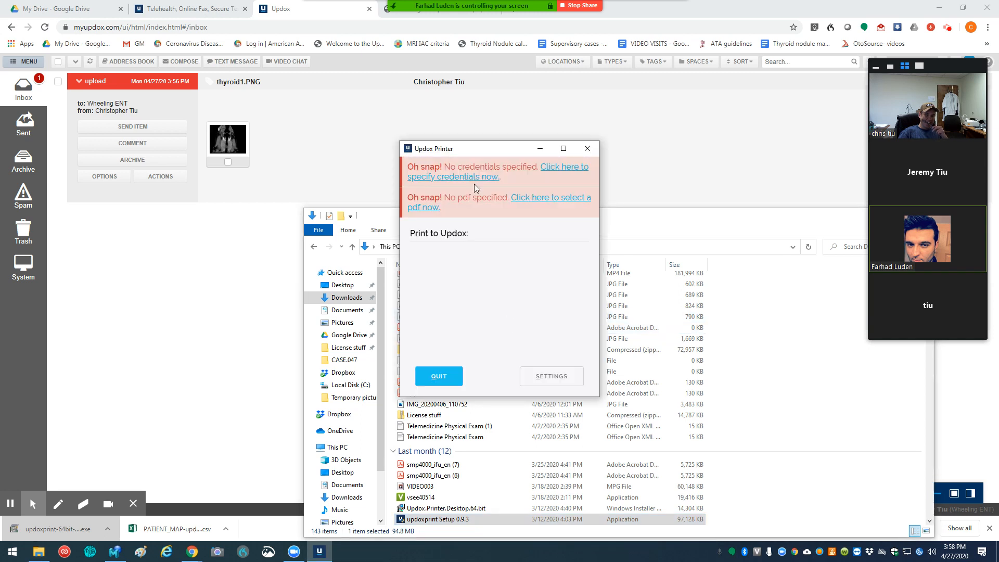
Step: Specify the Updox Printer credentials by entering the account's Updox username and password, and test the connection
left_click(565, 168)
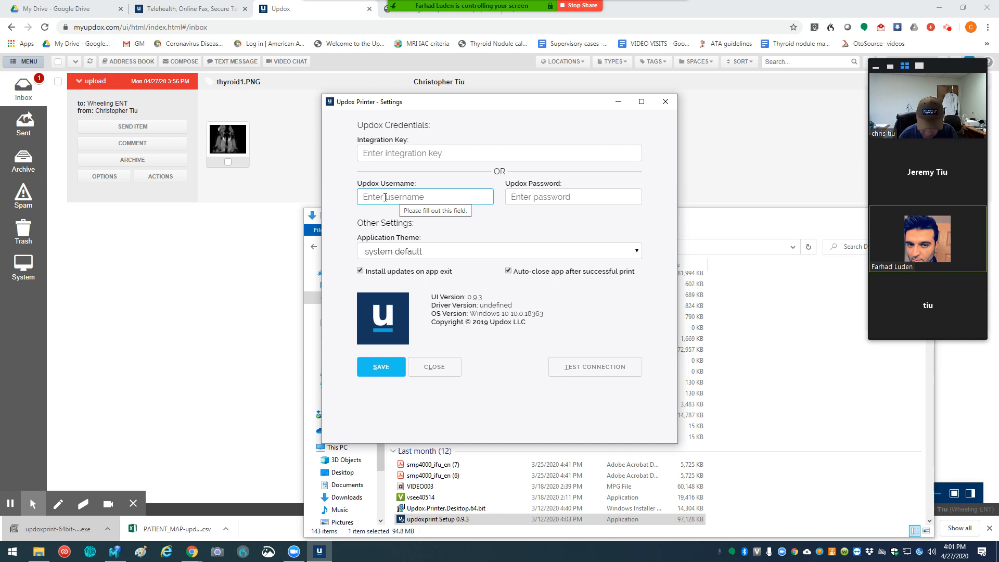
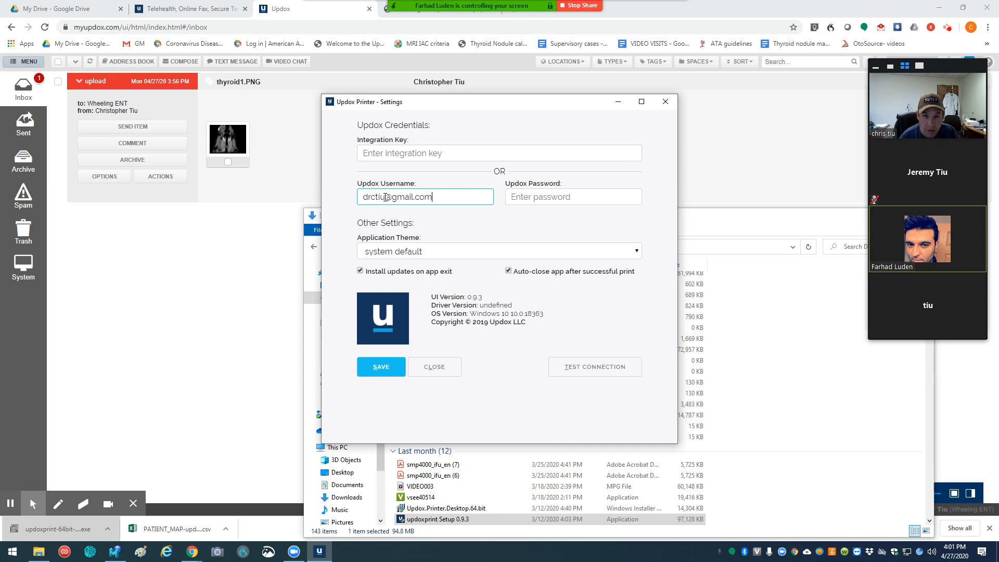
left_click(535, 196)
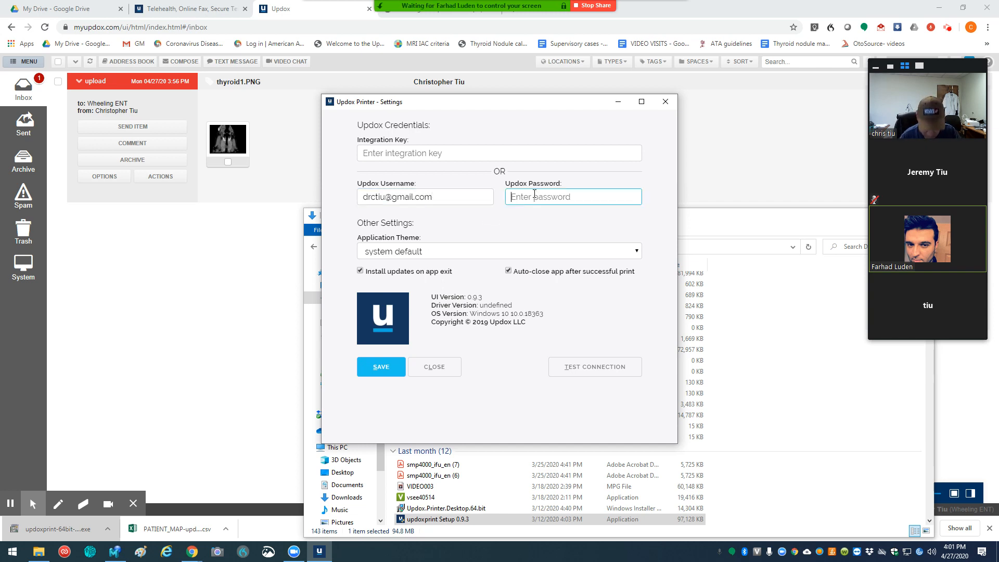
type("********")
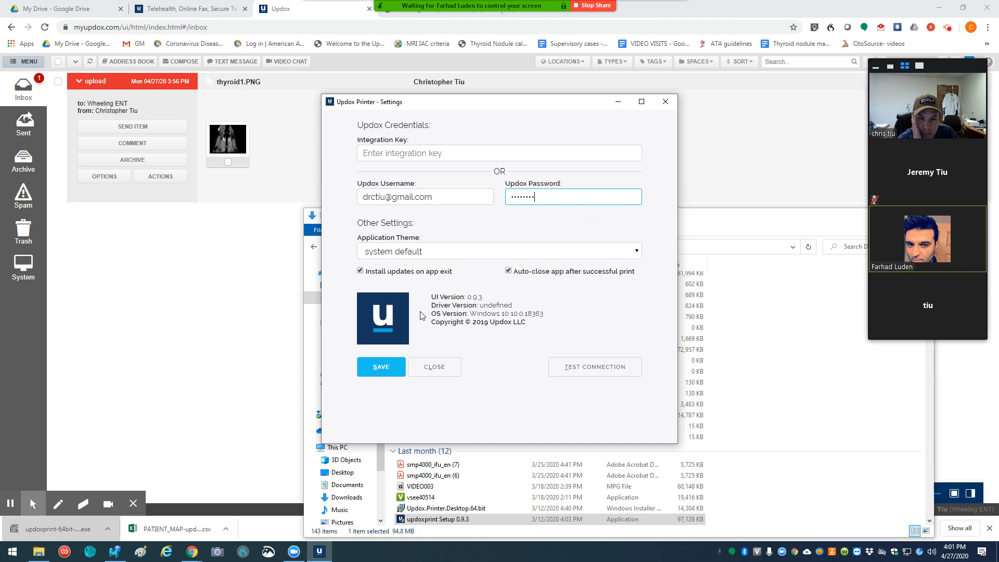
left_click(582, 372)
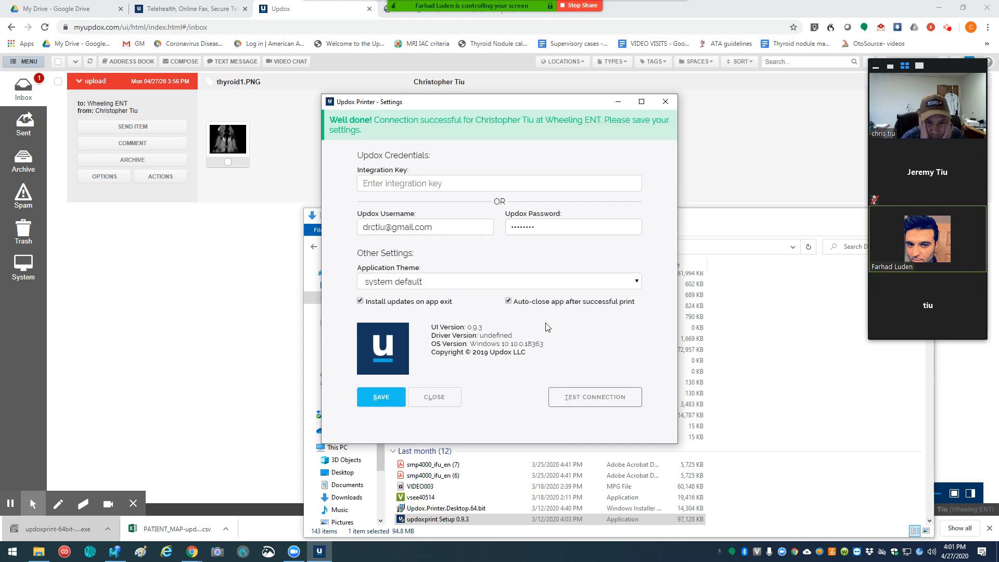
Step: Save the Updox Printer settings, then quit the printer app and put File Explorer away
left_click(383, 401)
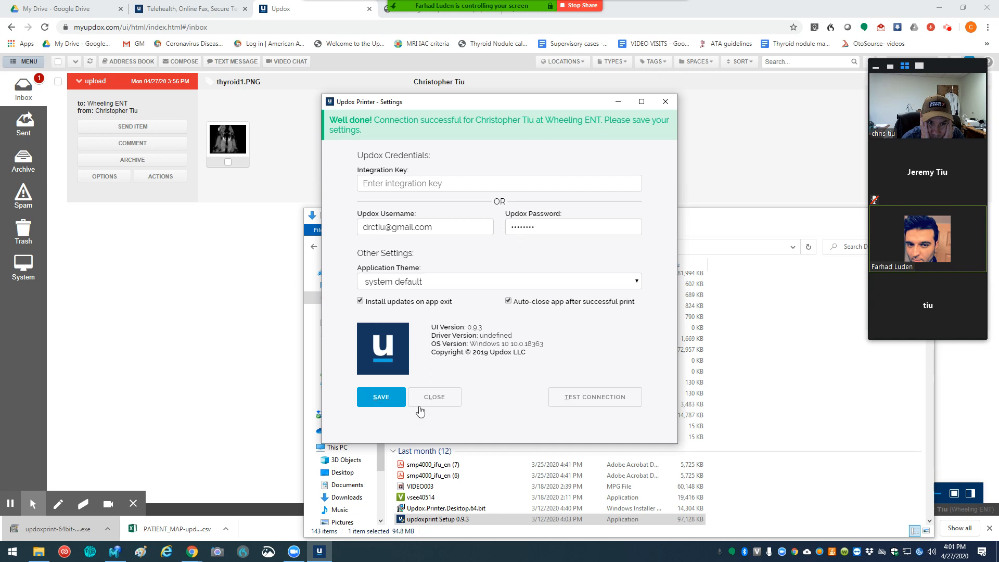
left_click(435, 391)
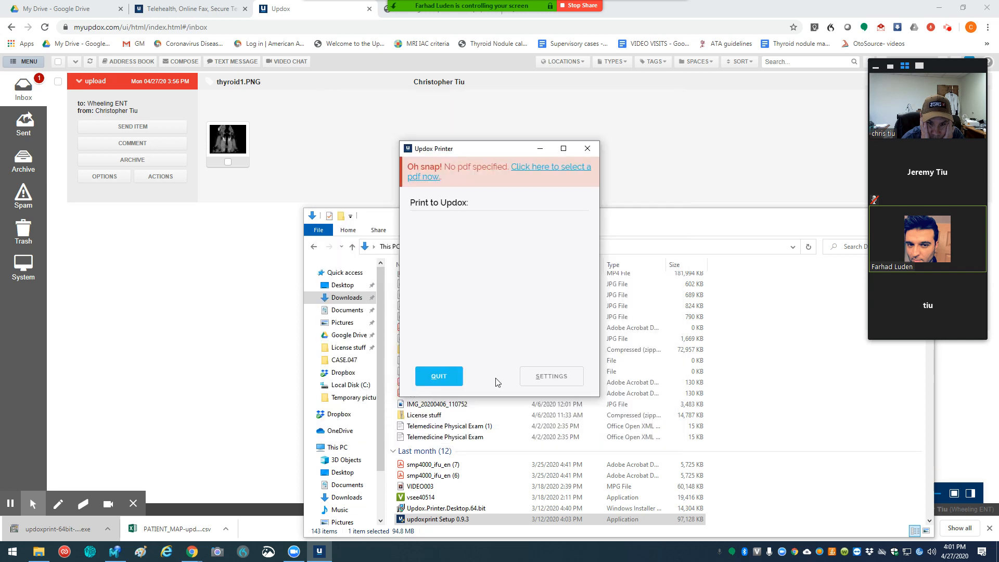
left_click(438, 376)
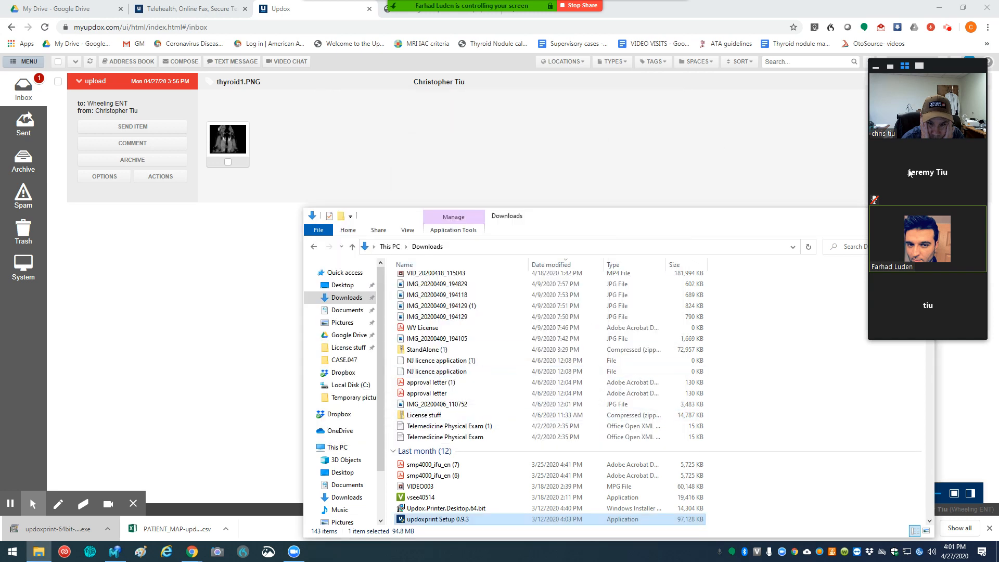
left_click(923, 215)
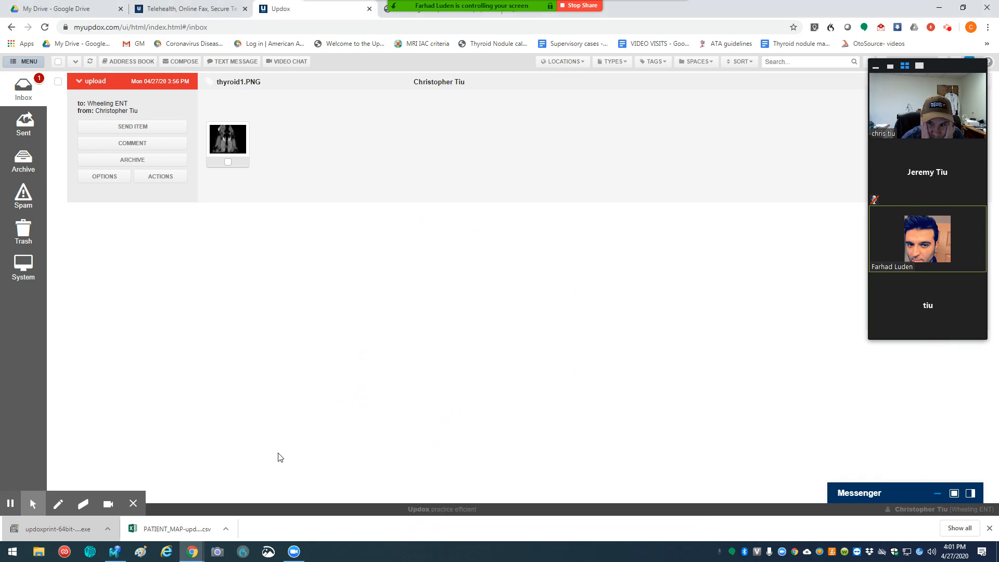
Step: Print all pages of the Installing the Updox Printer help article with Updox Printer as the destination
left_click(39, 553)
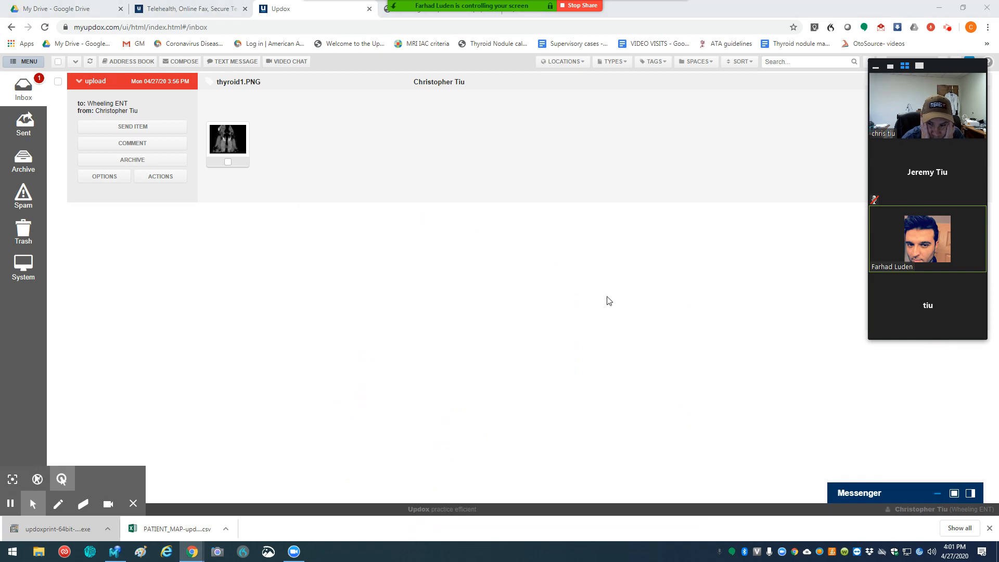
left_click(445, 8)
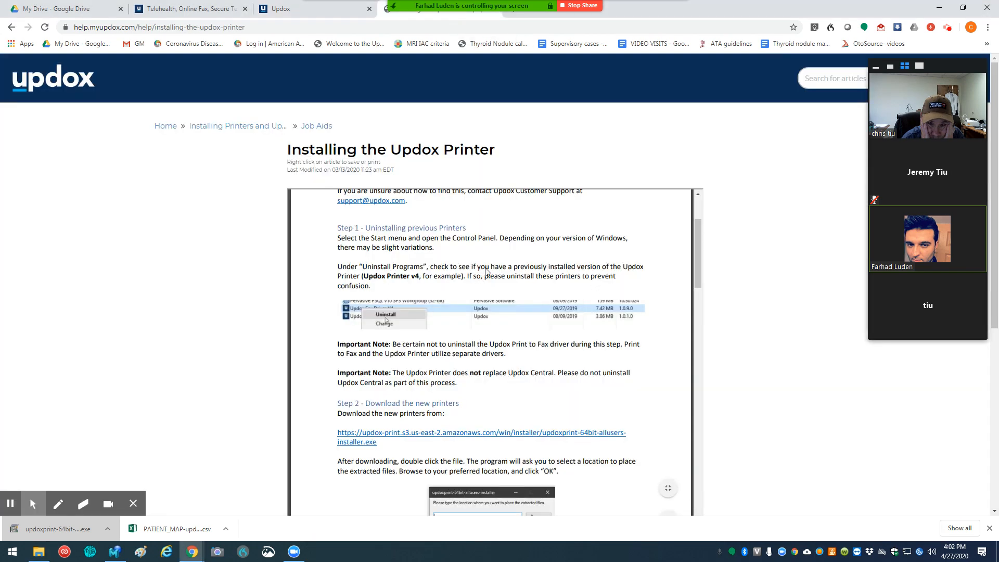
right_click(511, 254)
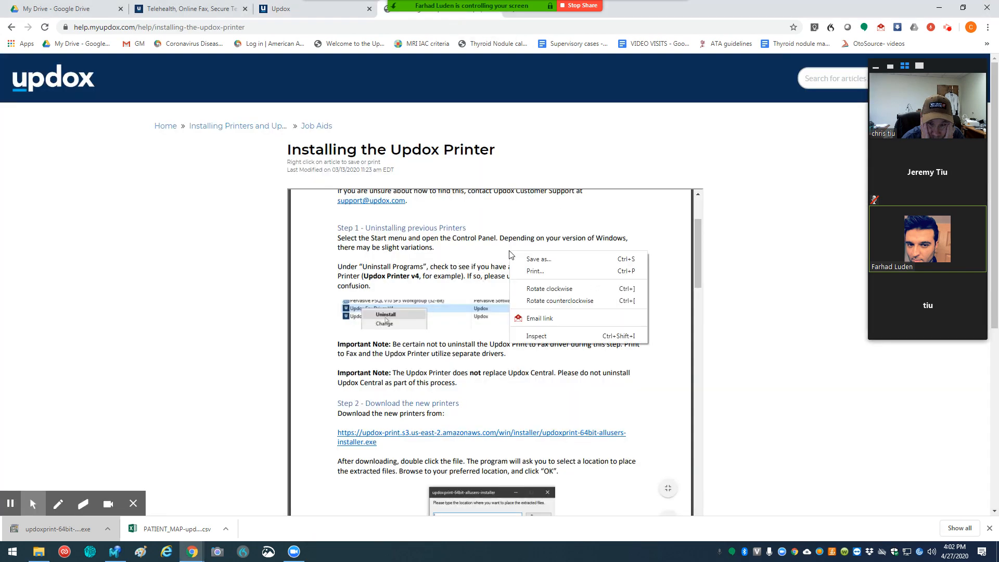
left_click(535, 271)
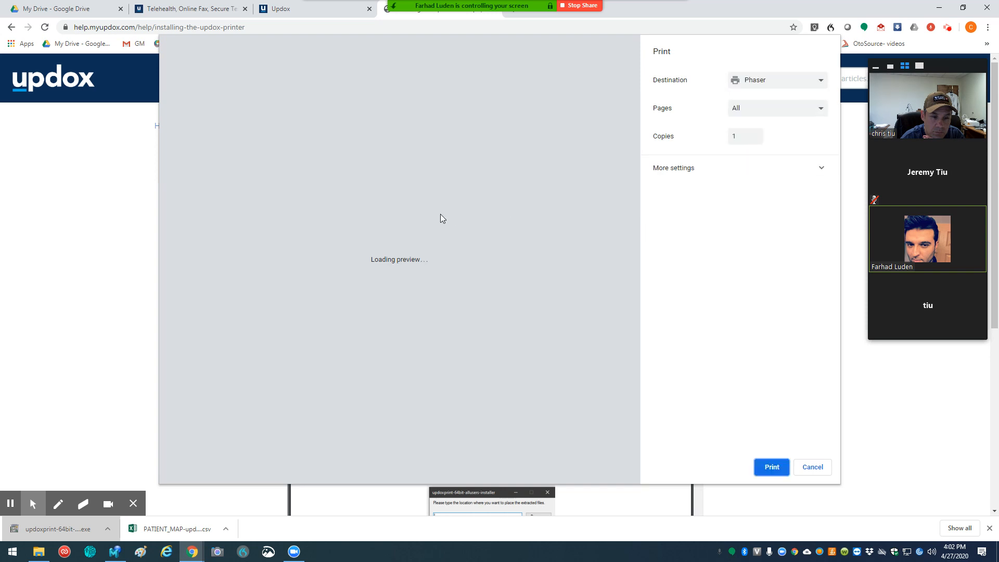
left_click(821, 82)
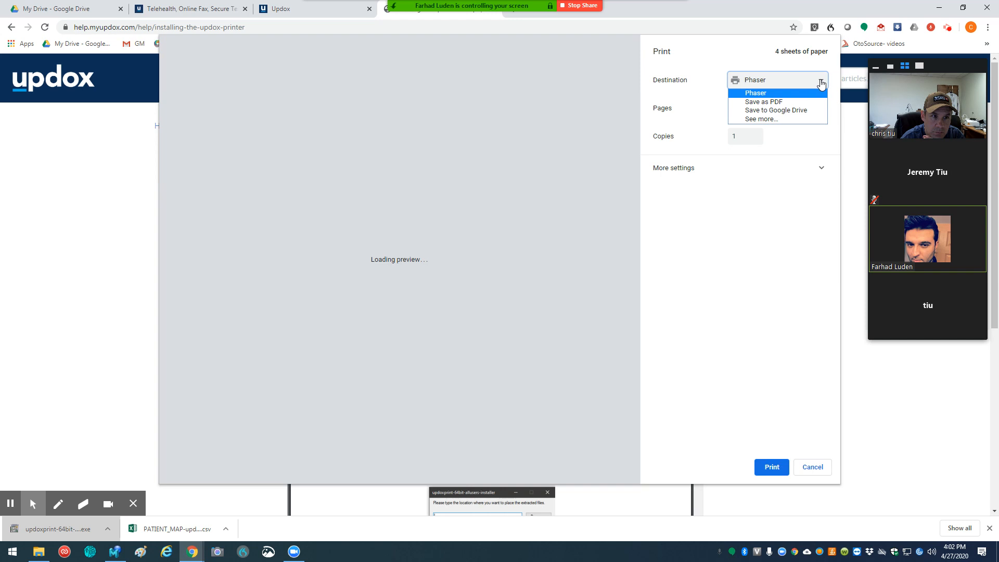
left_click(776, 119)
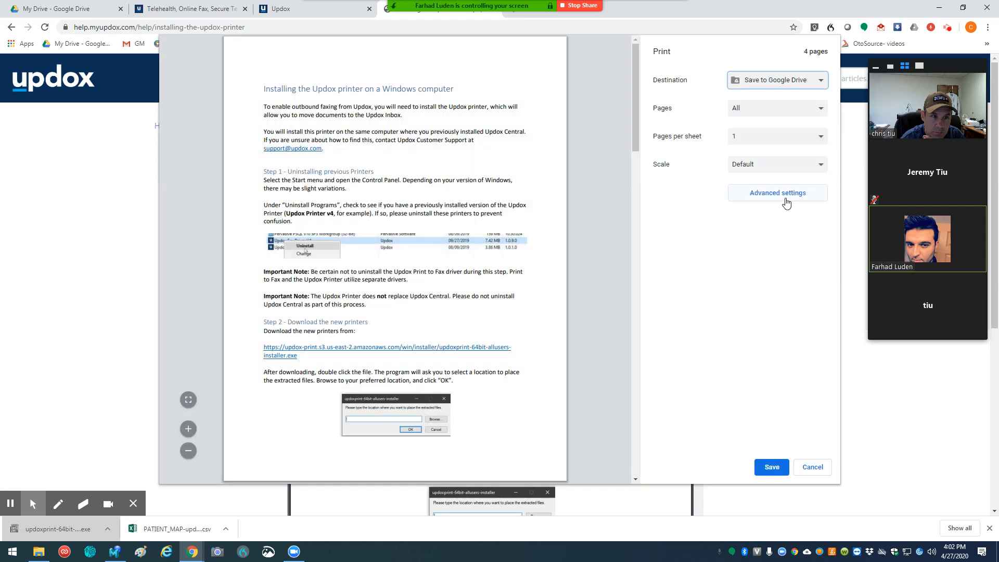
left_click(820, 82)
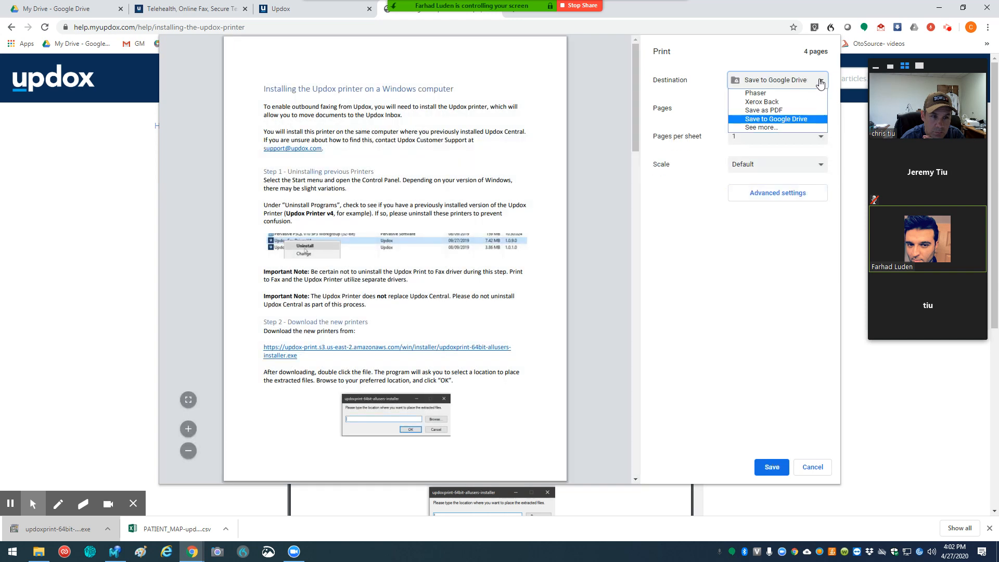
left_click(758, 128)
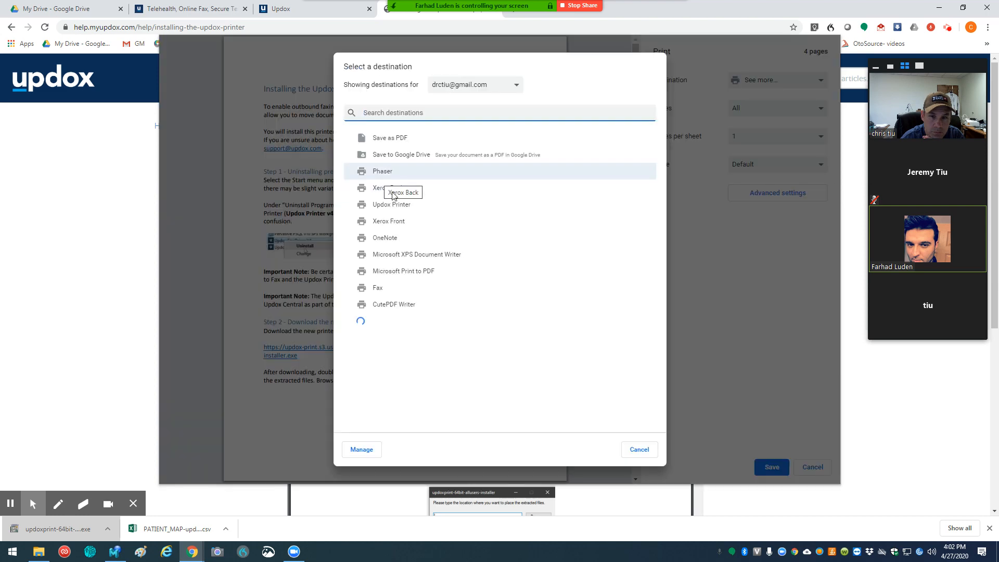
left_click(387, 205)
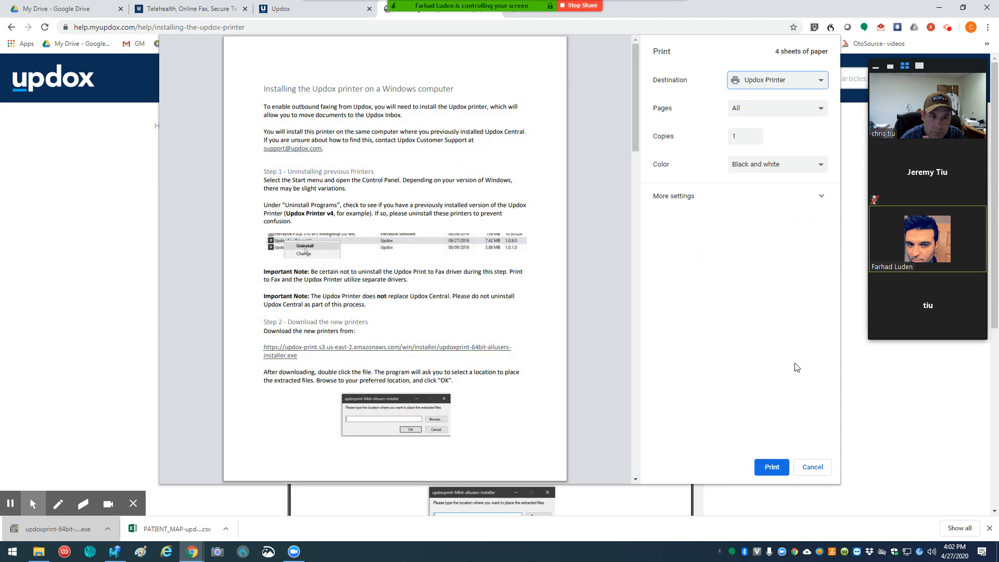
left_click(768, 468)
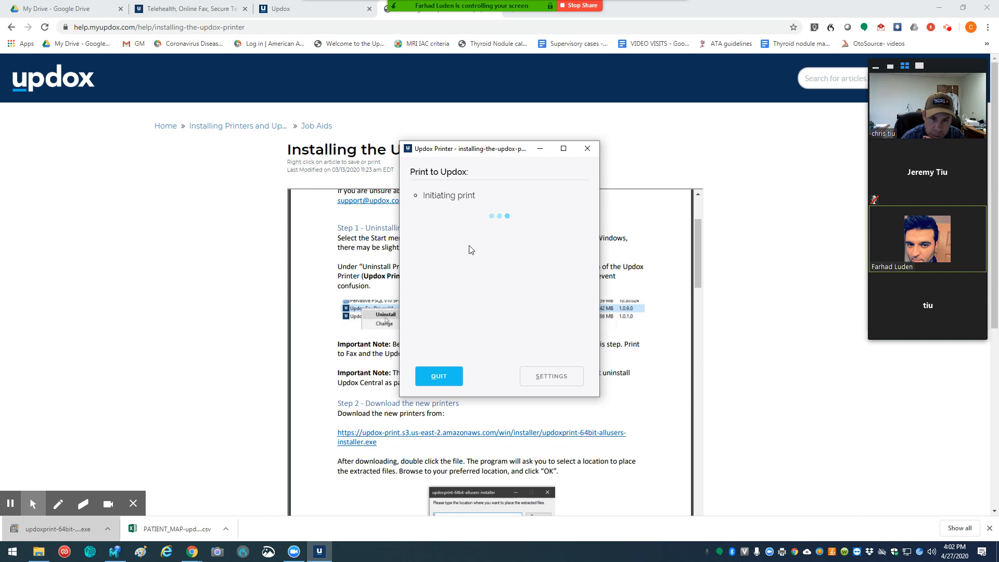
Step: Return to the Updox inbox and refresh it to check for the printed article
left_click(290, 11)
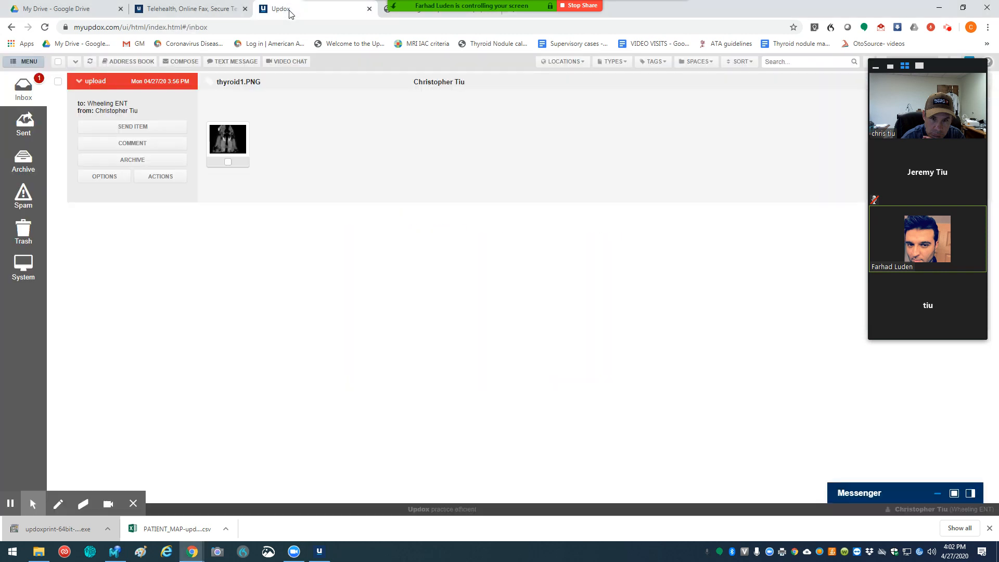
left_click(24, 90)
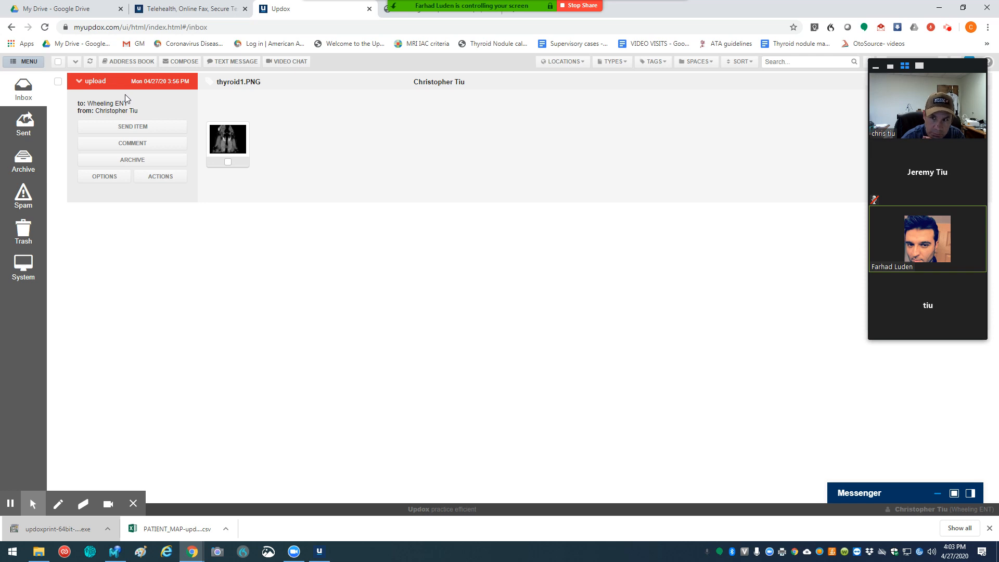
left_click(319, 551)
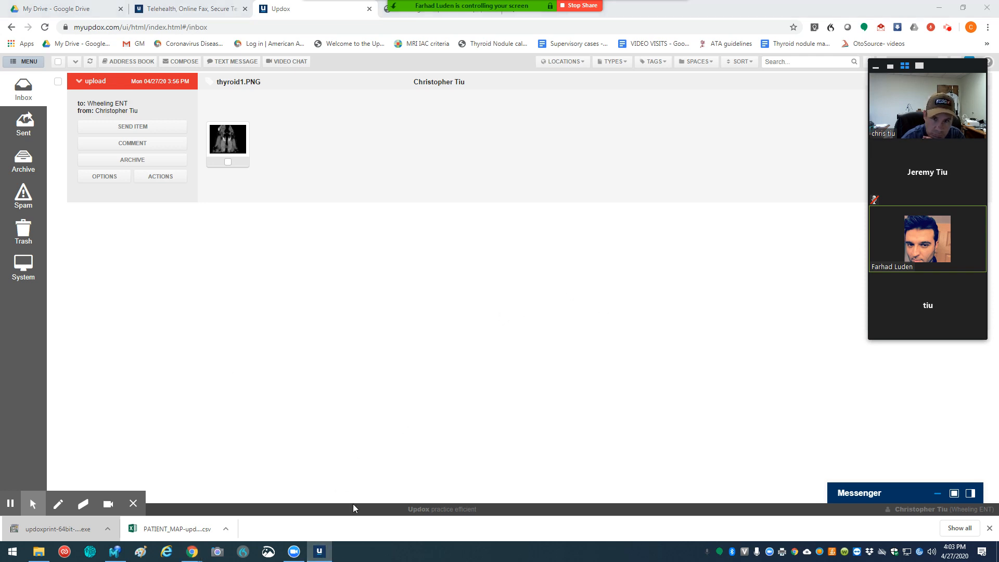
left_click(91, 62)
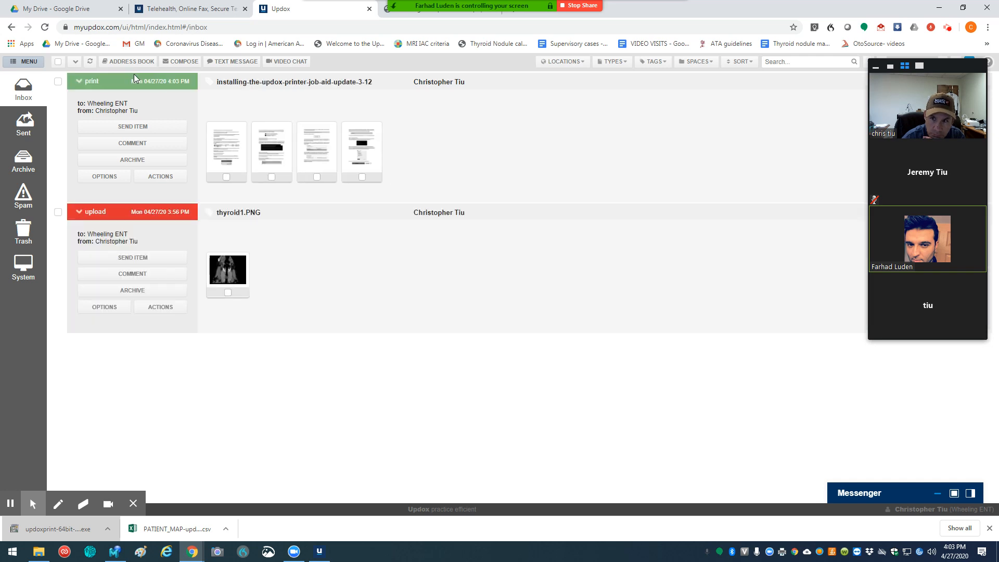
Step: Open the first page of the printed installation document and add the bold red text "Updox test" above its title
mouse_move(230, 137)
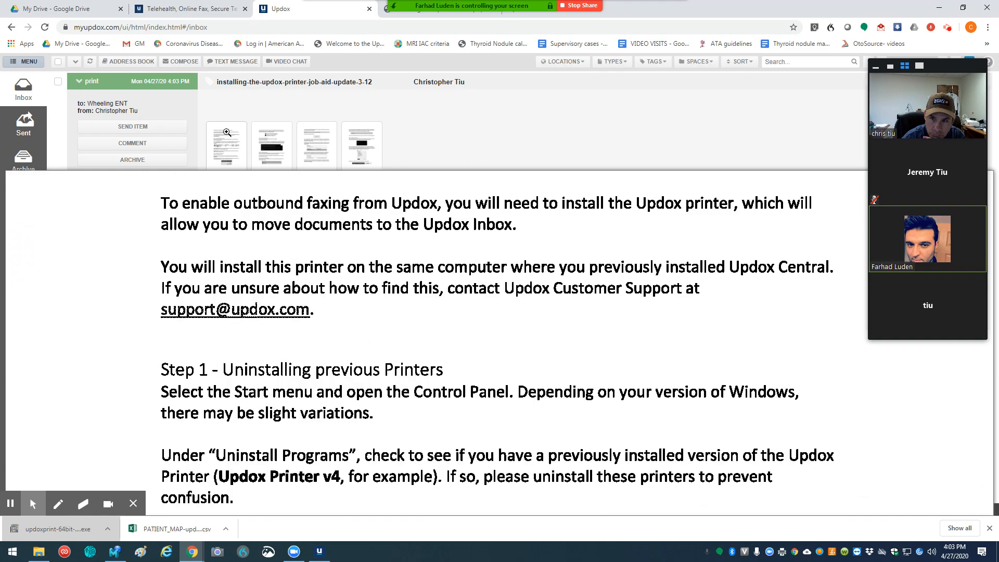
mouse_move(274, 131)
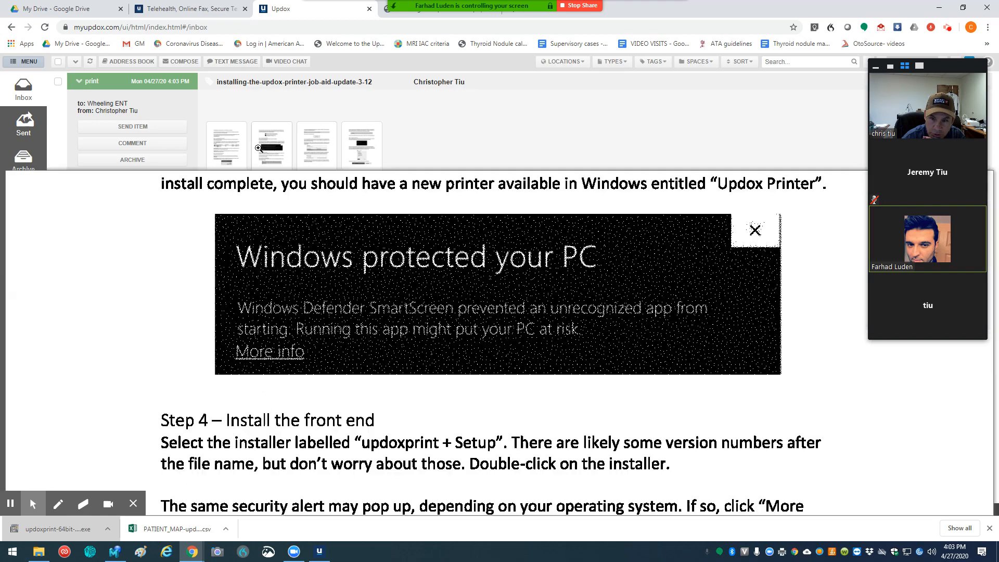
left_click(234, 147)
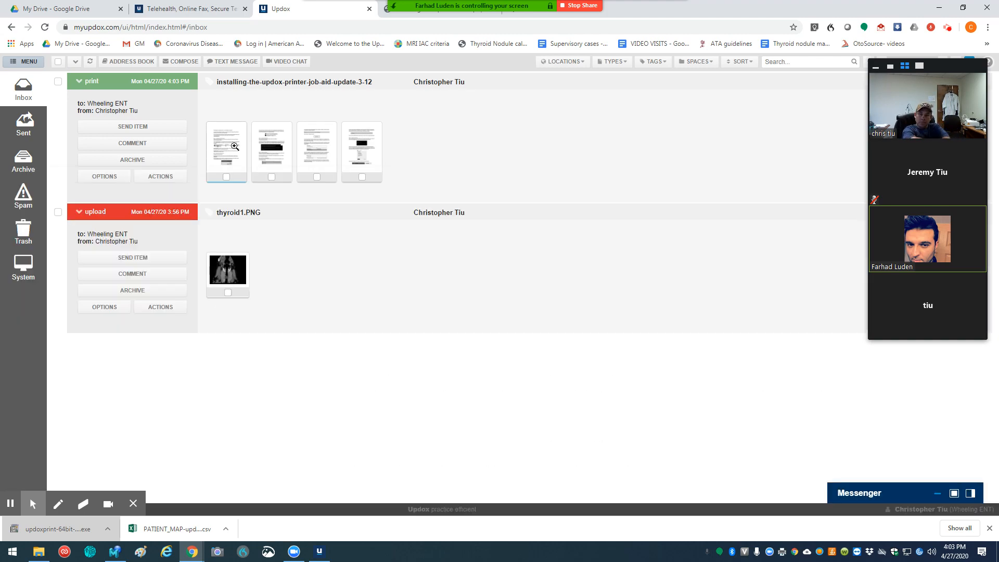
left_click(226, 142)
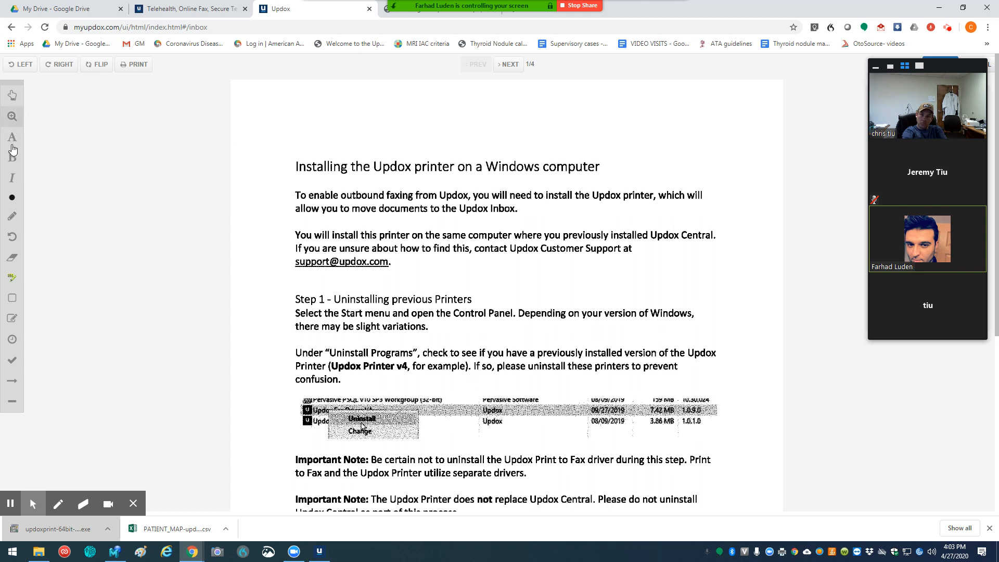
left_click(12, 137)
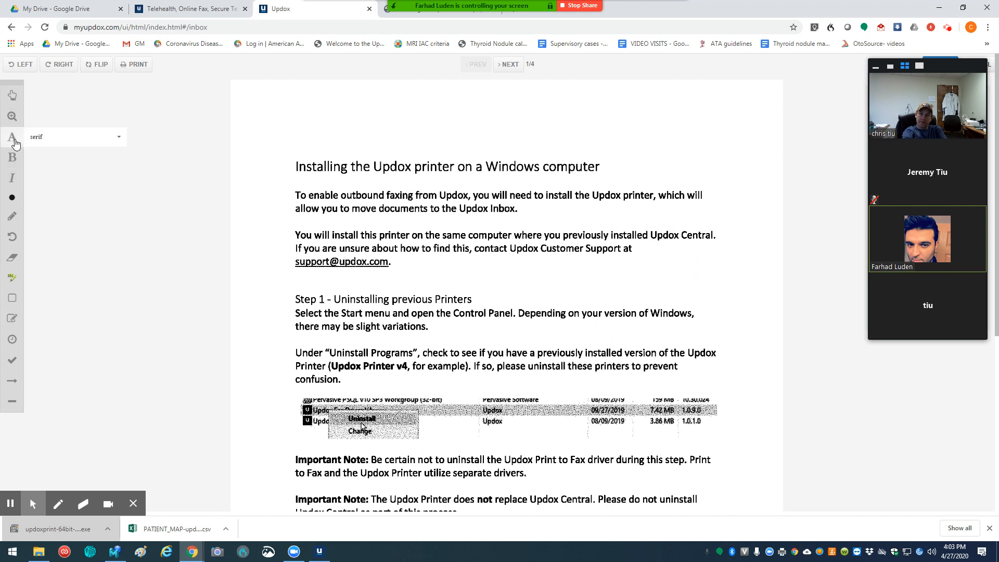
left_click(473, 142)
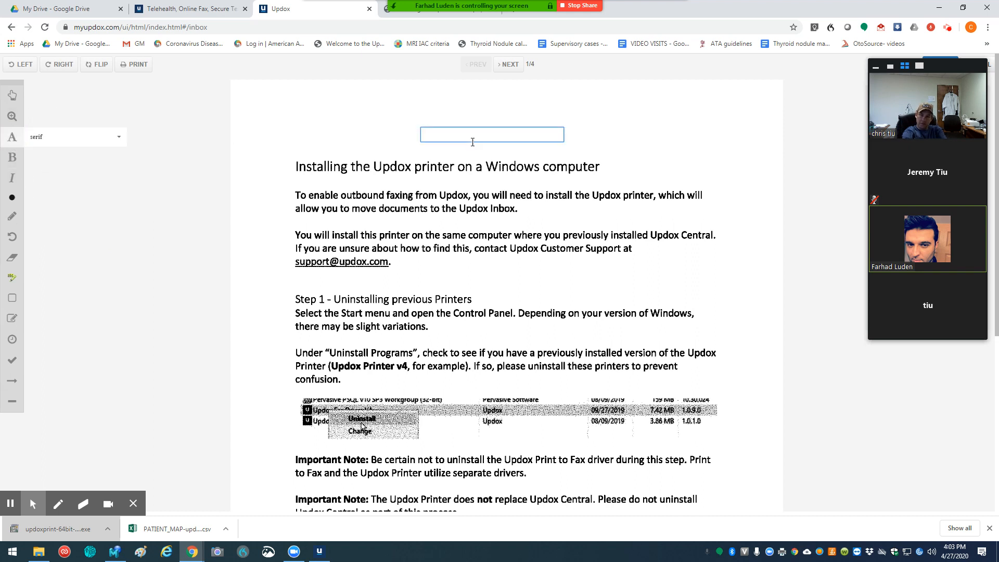
type("Updox test")
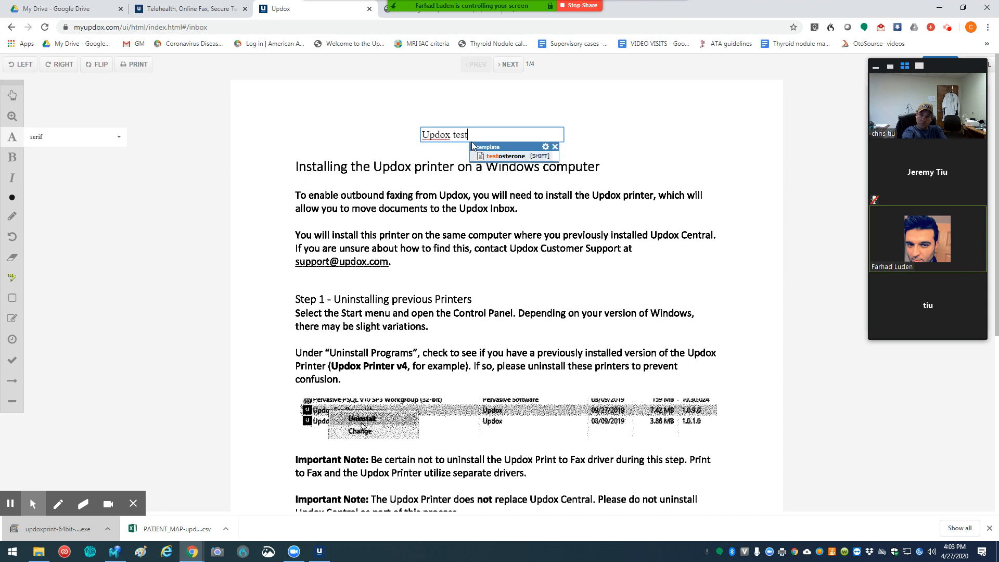
left_click(19, 160)
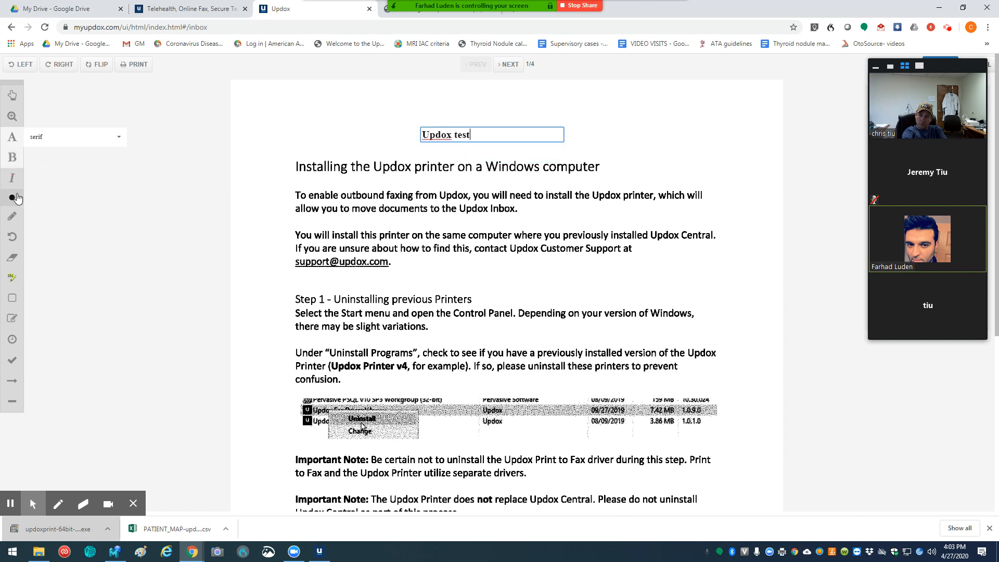
left_click(12, 197)
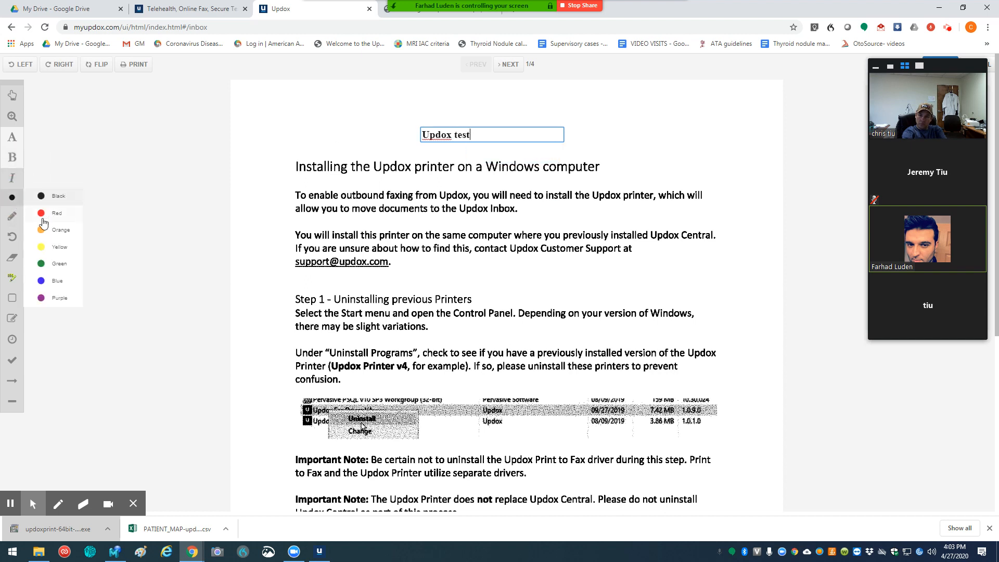
left_click(41, 215)
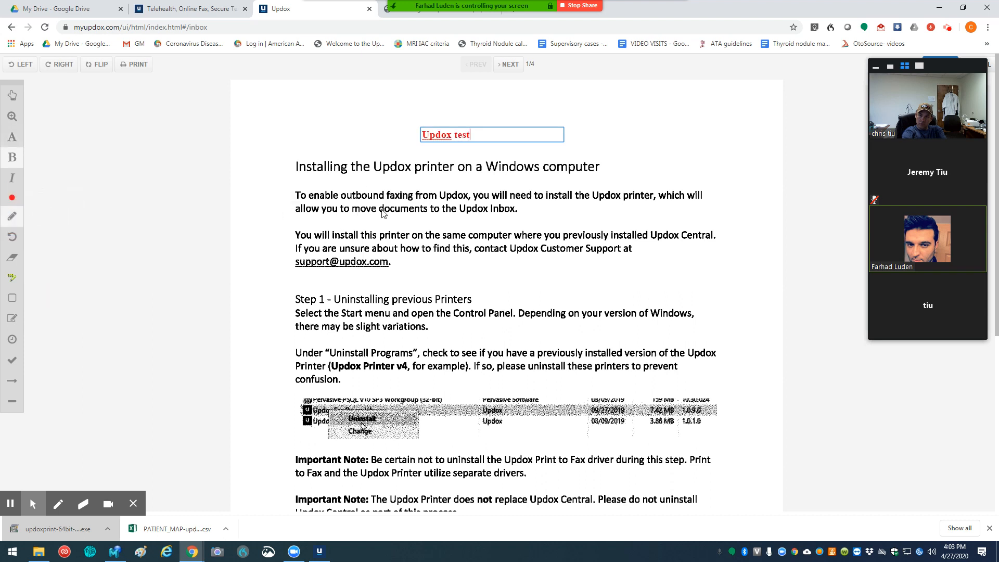
Step: Draw a short red freehand stroke beneath "move documents" and erase a rectangular area over the start of the Step 1 section
left_click_drag(383, 210, 372, 214)
left_click(12, 258)
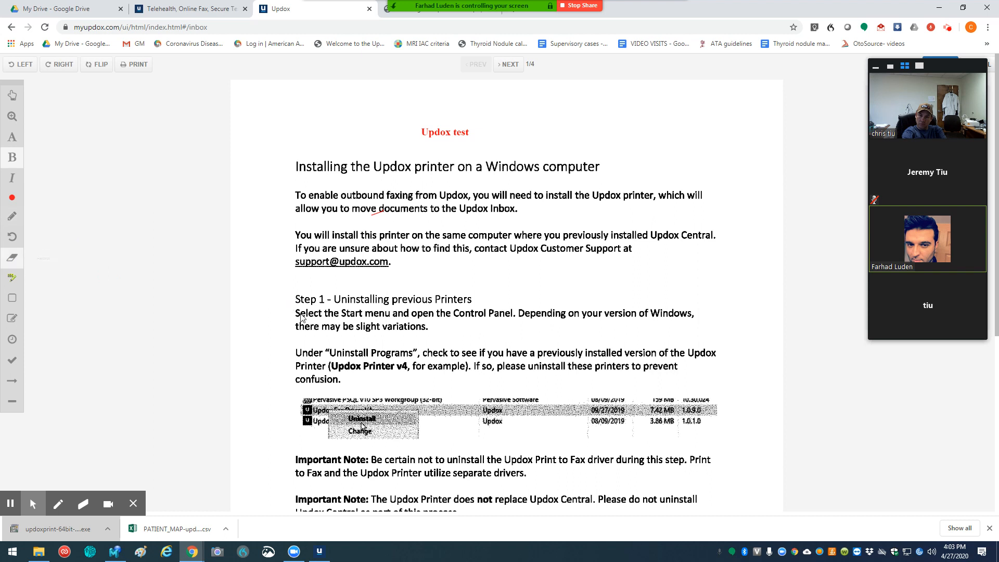
left_click_drag(292, 290, 465, 331)
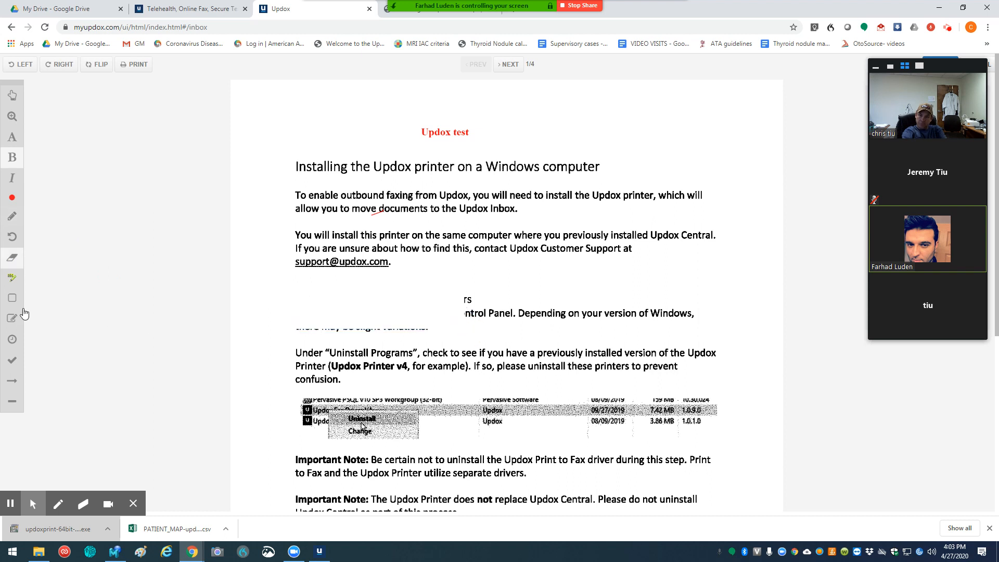
Step: Highlight the left part of the uninstall screenshot in yellow and place a date/time stamp in the blank area near the page's end
left_click(14, 279)
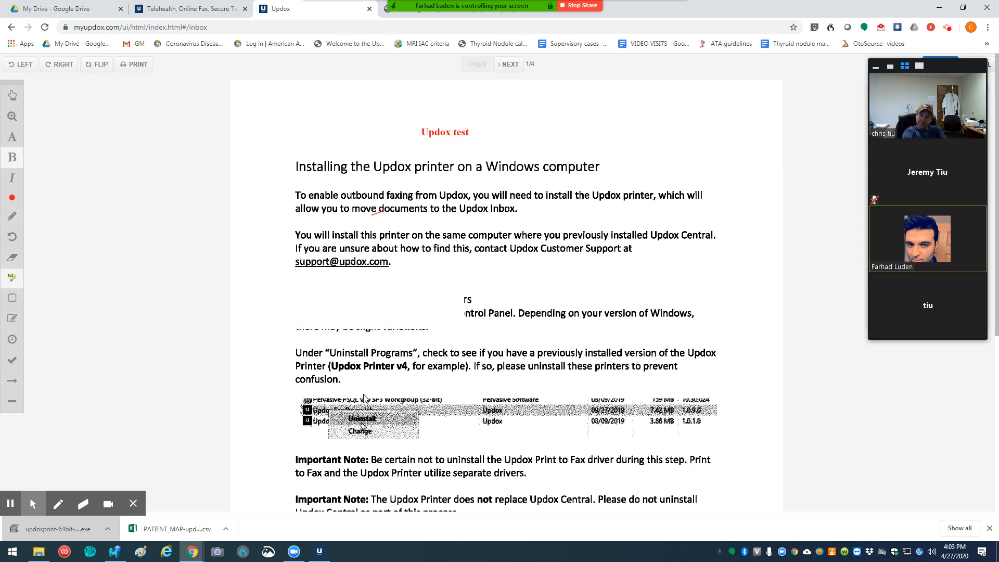
left_click_drag(289, 394, 490, 443)
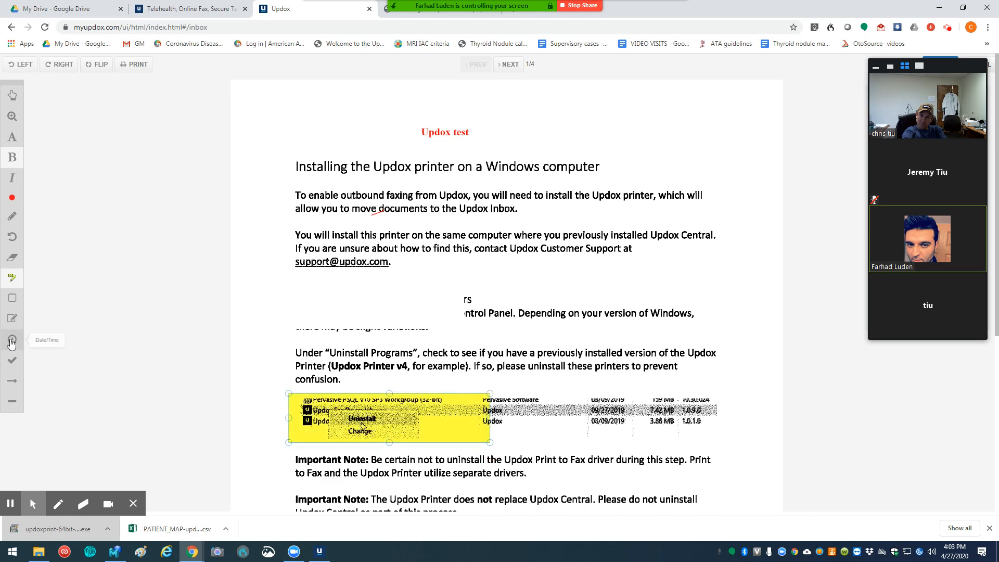
scroll(564, 366, "down", 5)
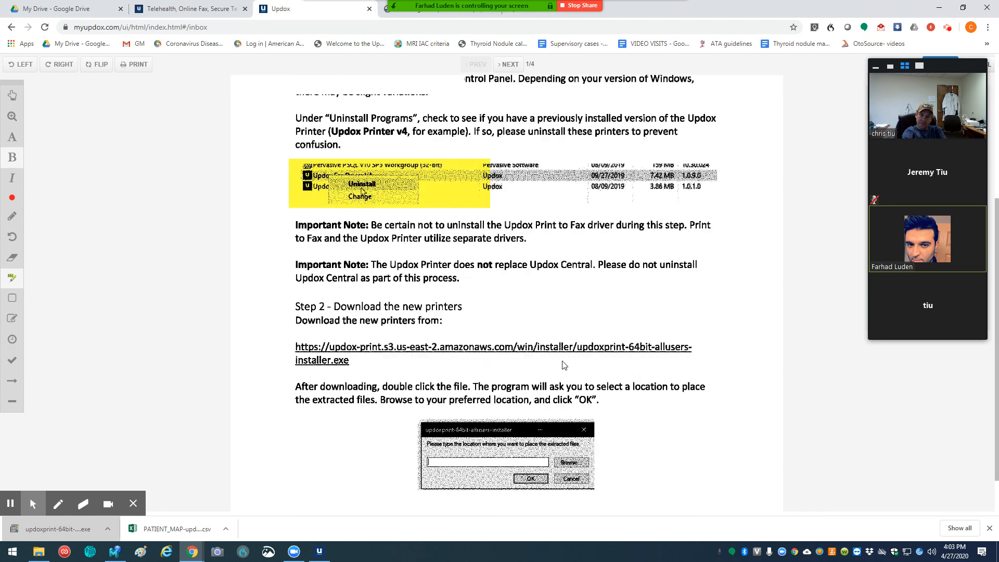
scroll(564, 365, "down", 1)
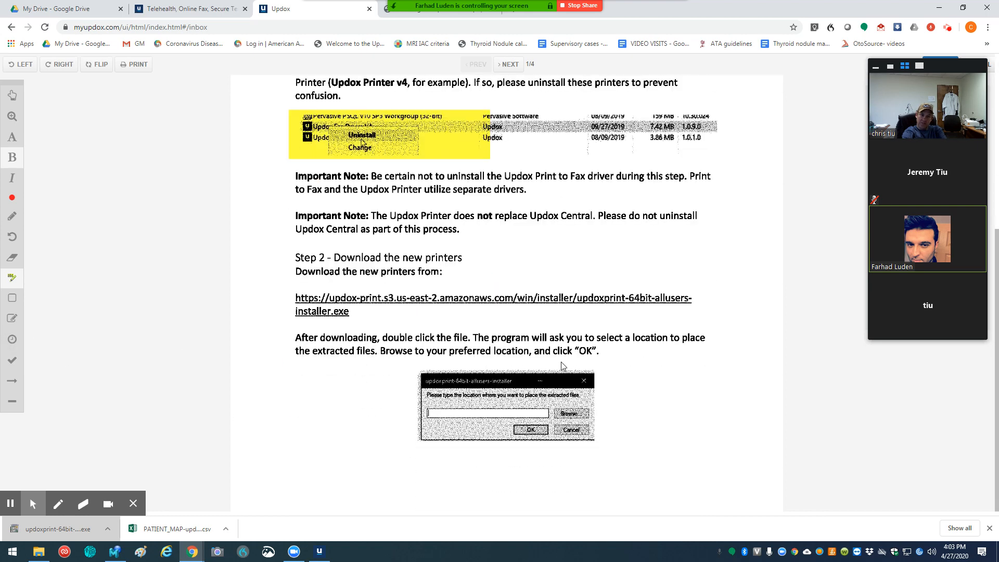
left_click(12, 339)
left_click(308, 403)
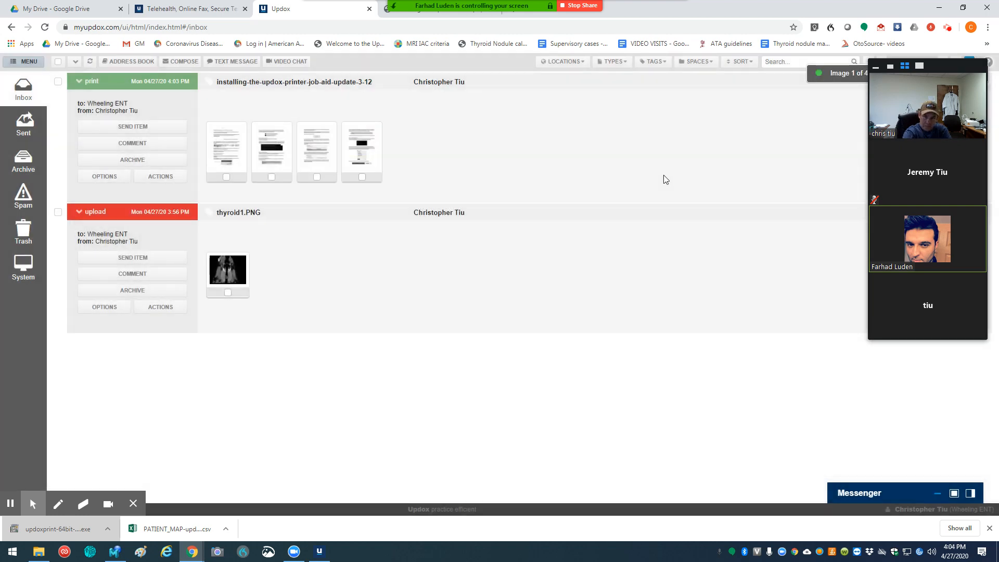
left_click(356, 153)
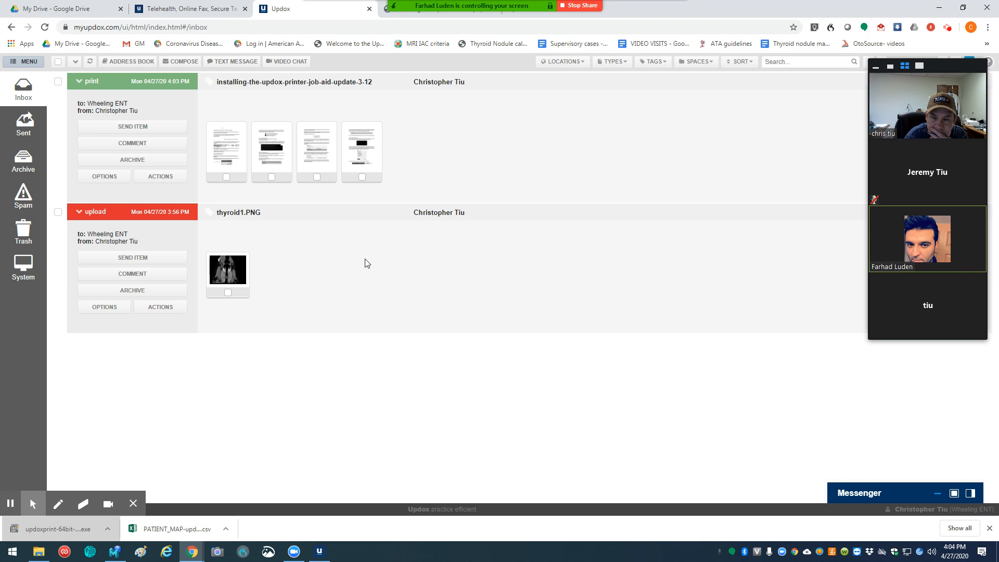
Step: Start a new patient contact in the Address Book and fill in the name and contact details from the saved autofill entry
left_click(124, 62)
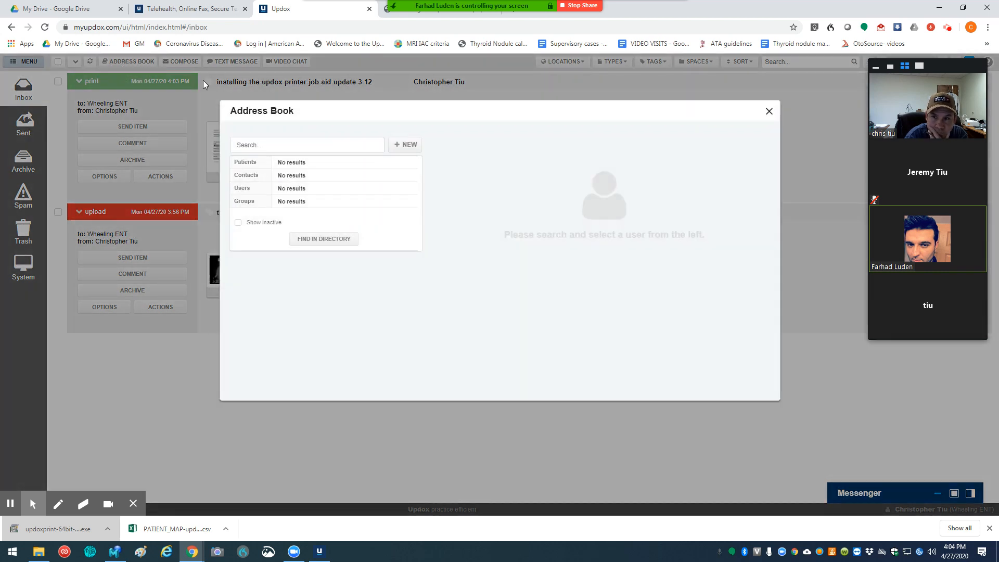
left_click(405, 145)
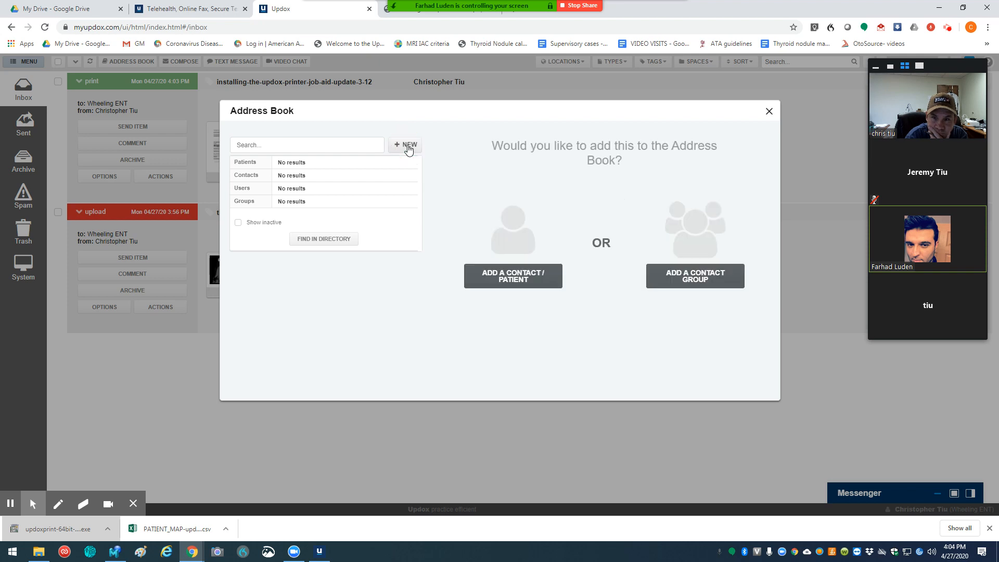
left_click(518, 282)
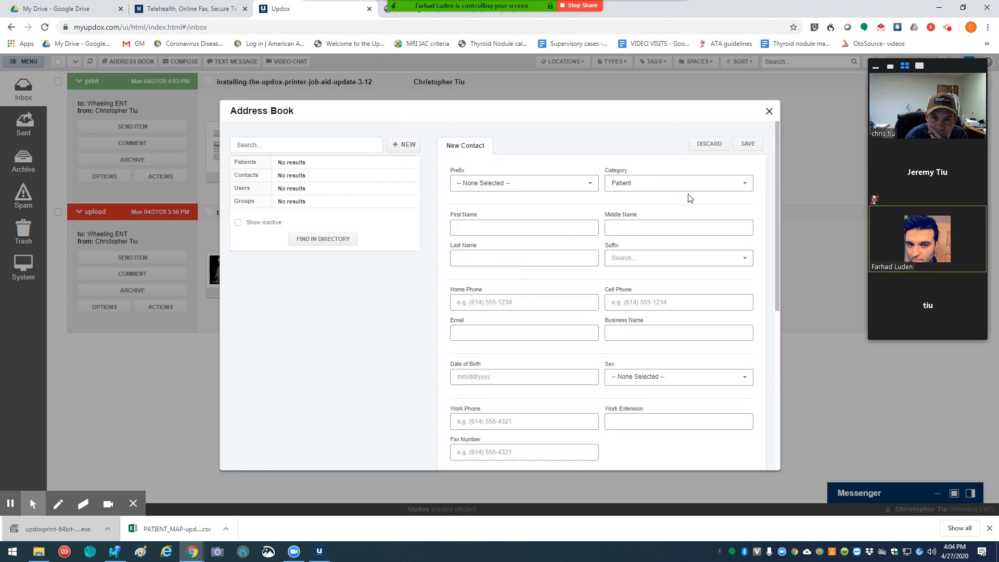
left_click(468, 227)
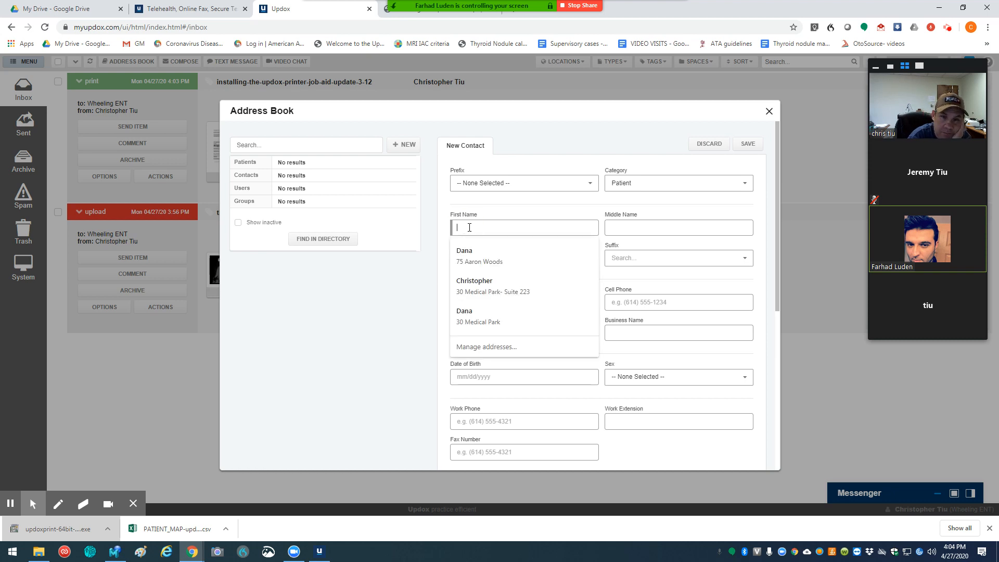
type("Chris")
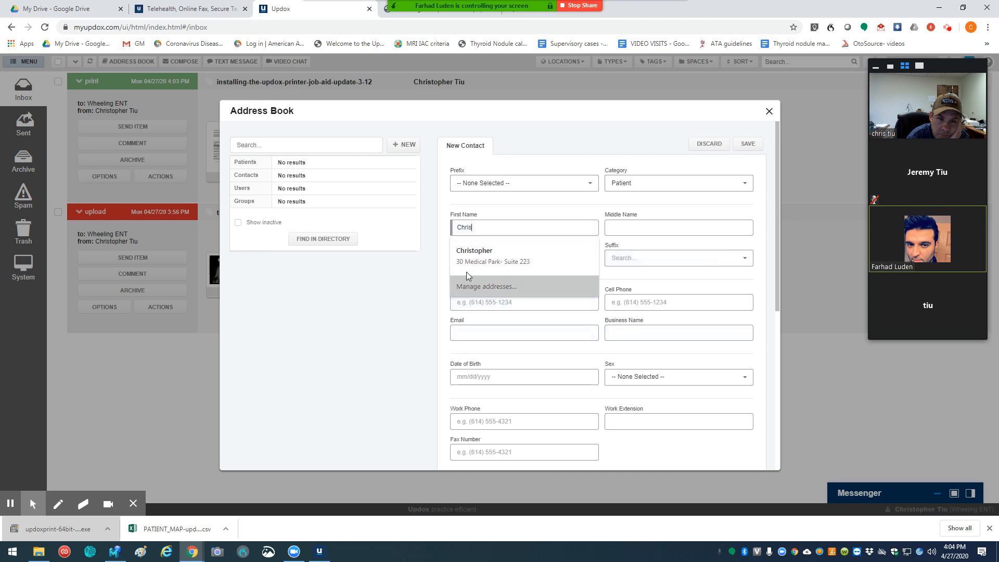
left_click(461, 255)
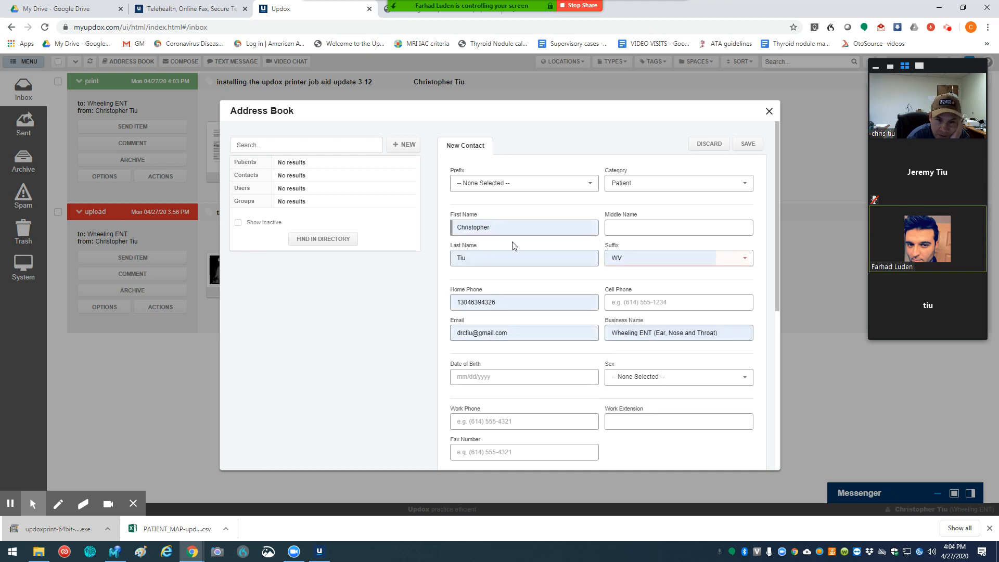
Step: Enter the patient's date of birth and cell phone number, save the contact, and close the Address Book
left_click(485, 375)
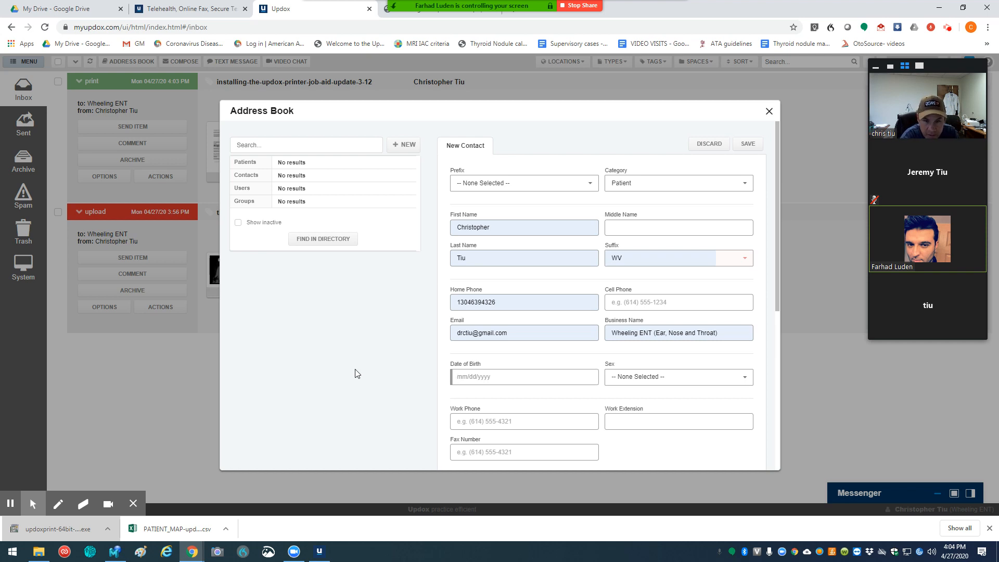
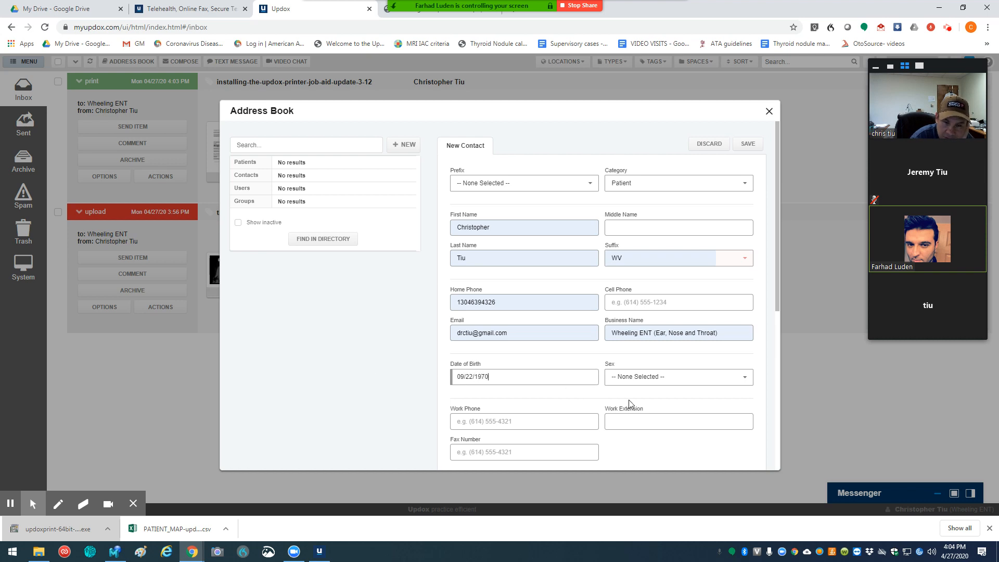
left_click(629, 300)
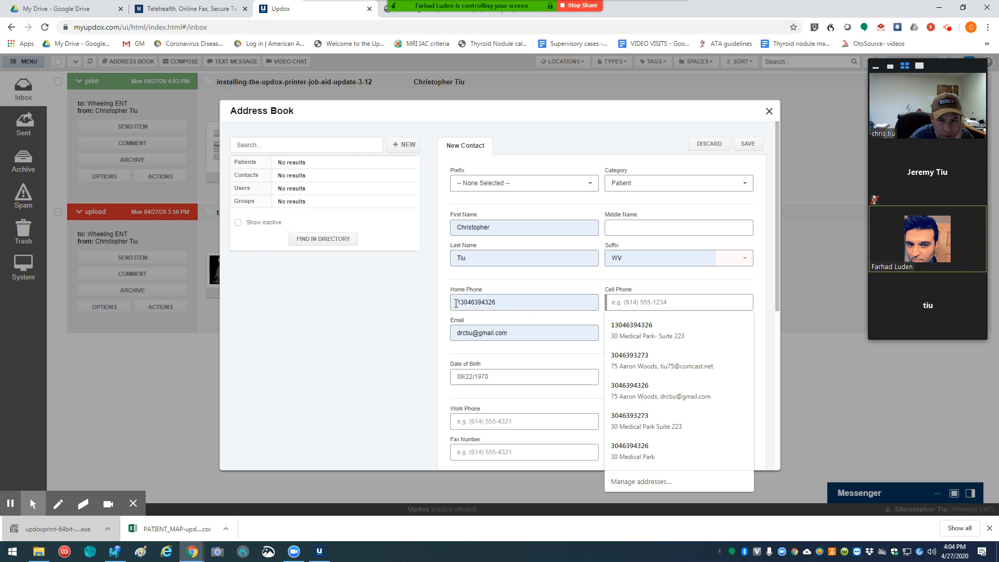
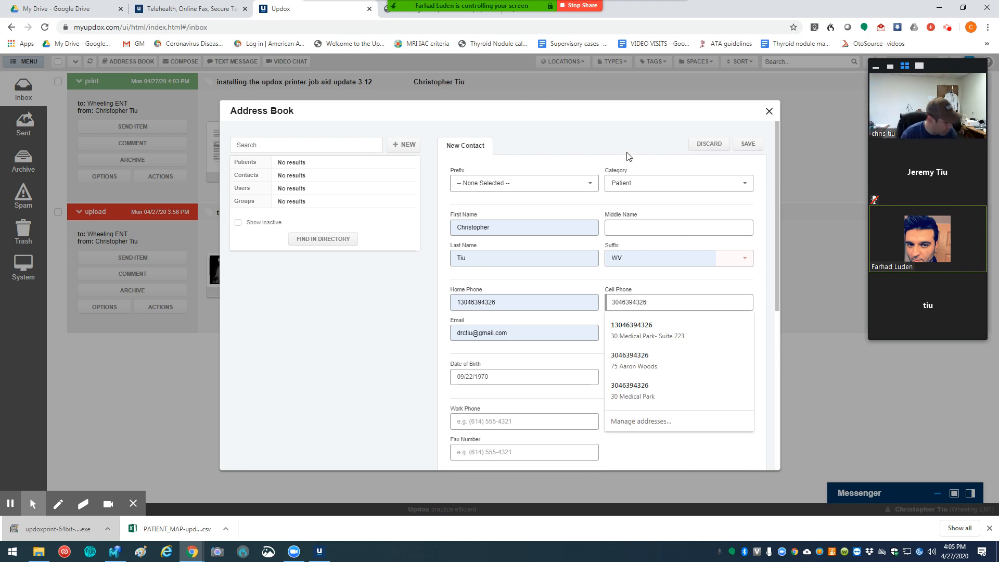
left_click(638, 139)
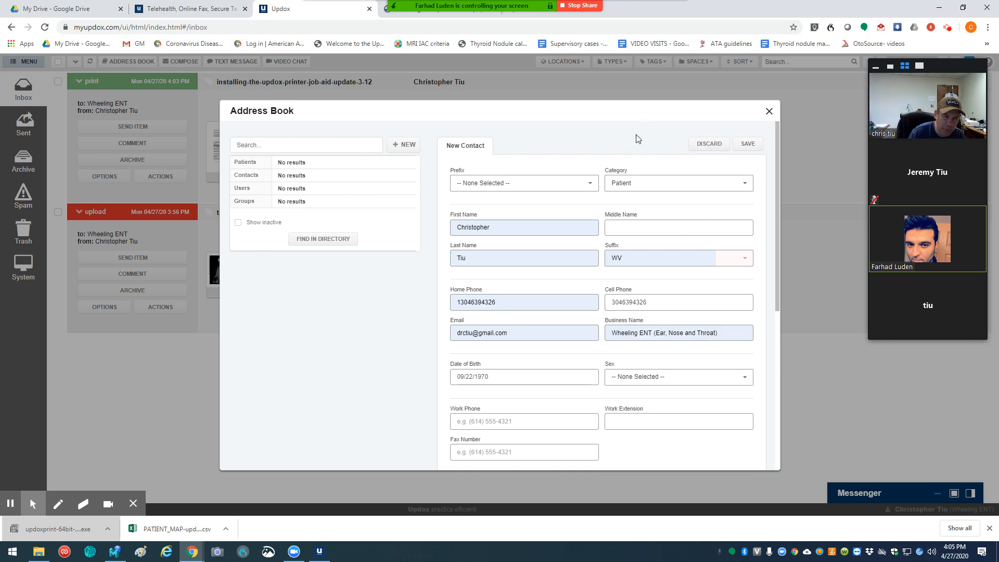
left_click(748, 144)
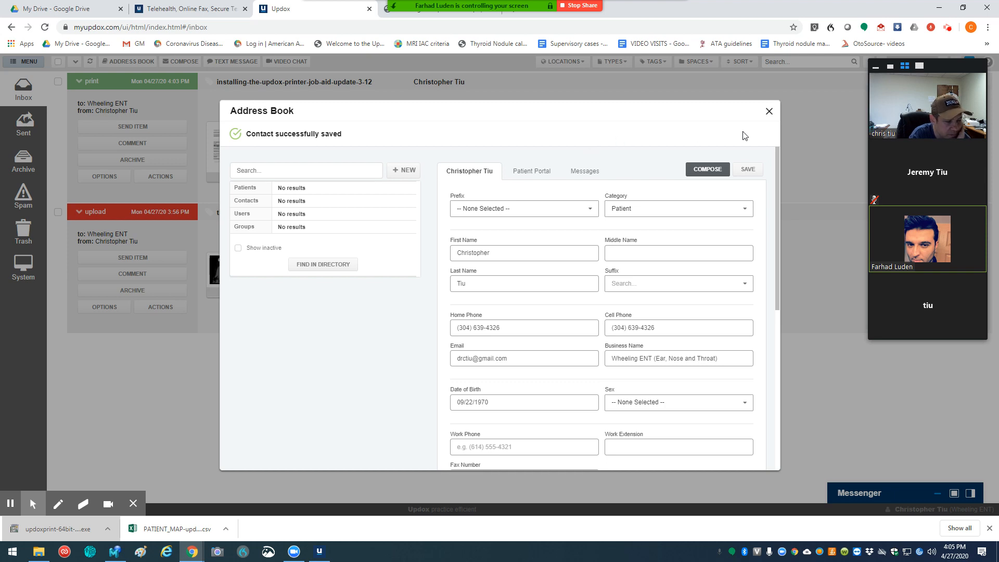
left_click(769, 110)
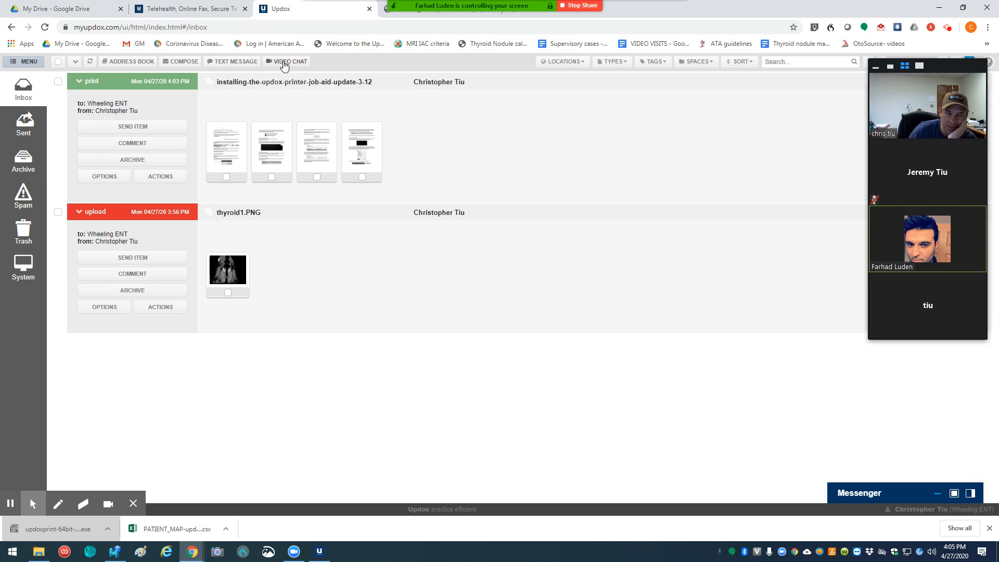
Step: Open a video chat room and enter the guest's mobile number as the invitee
left_click(286, 62)
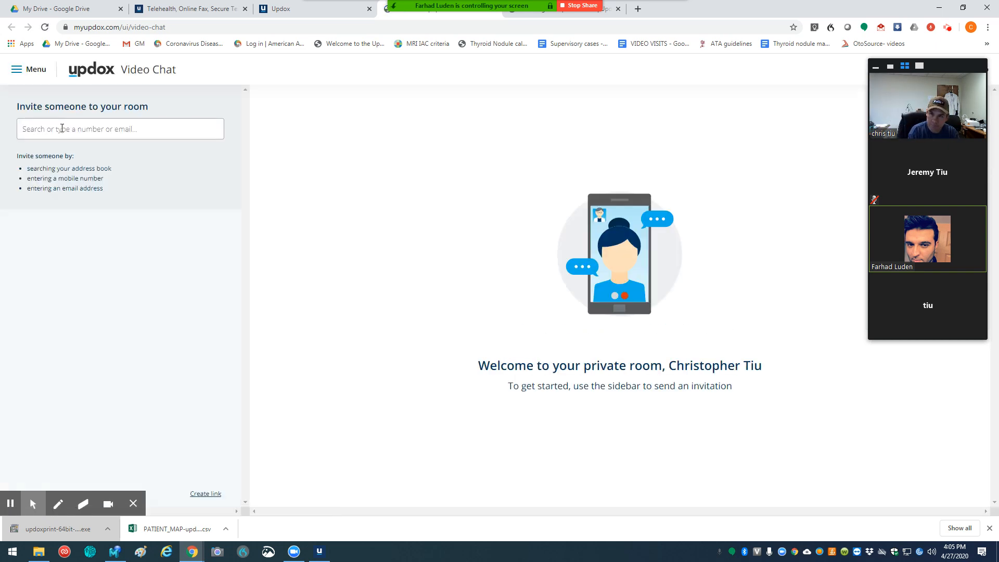
left_click(62, 129)
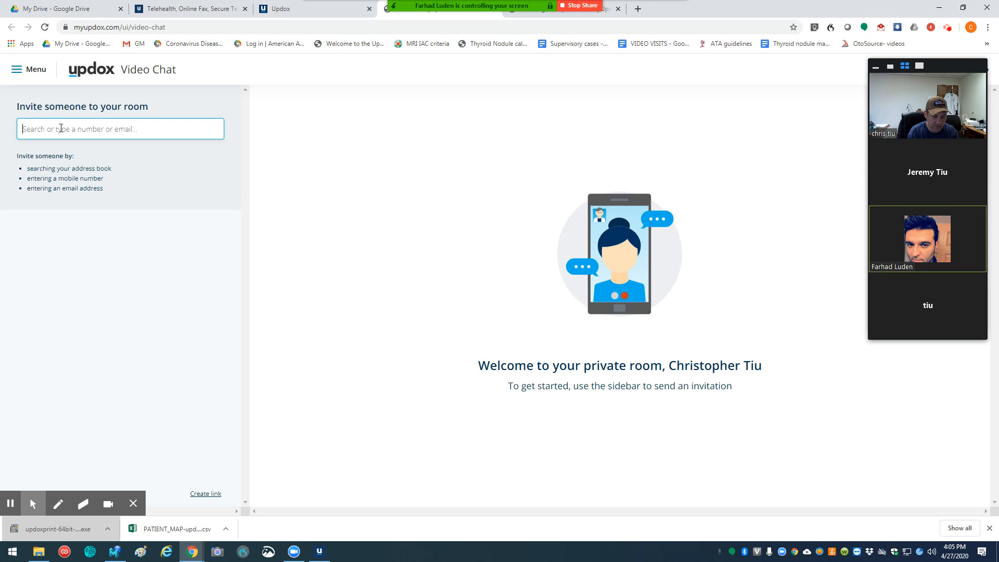
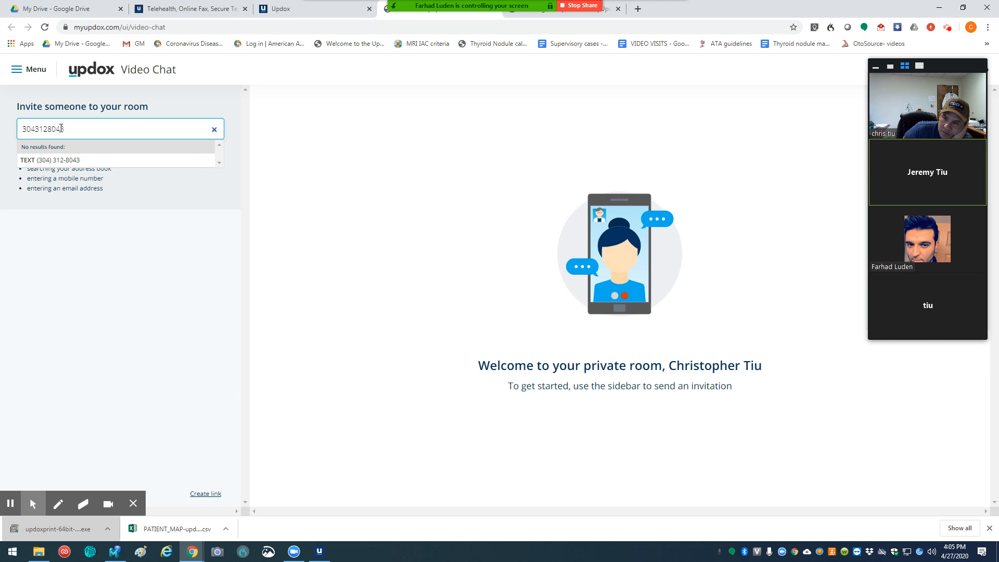
Step: Send the video chat invitation to the guest by text, allowing the site to use the camera and microphone
left_click(70, 162)
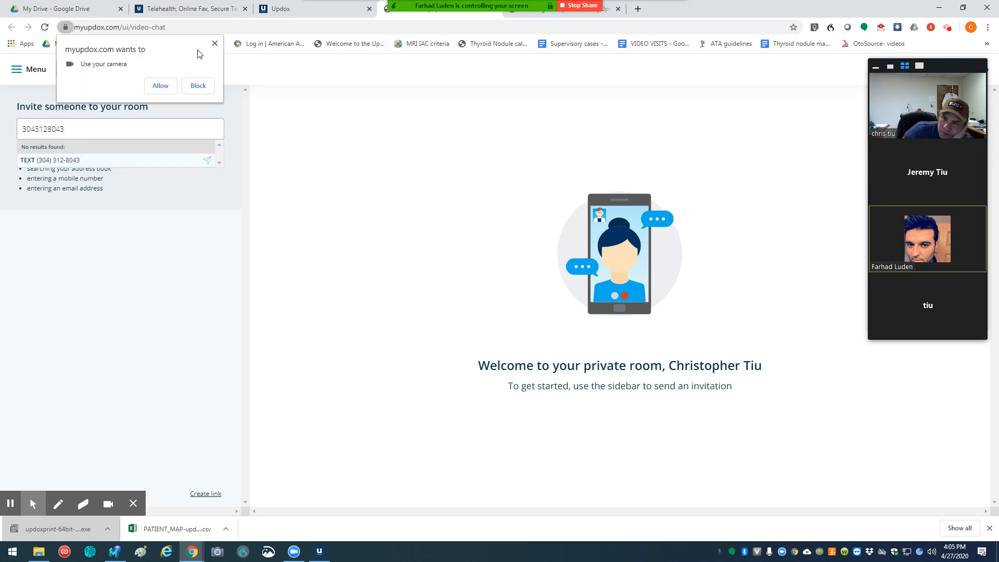
left_click(160, 86)
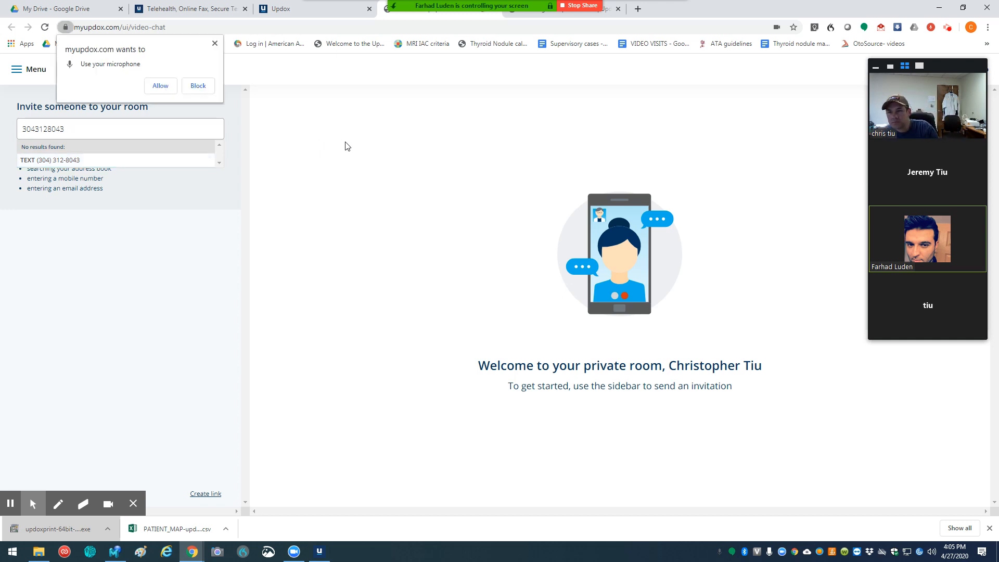
left_click(157, 87)
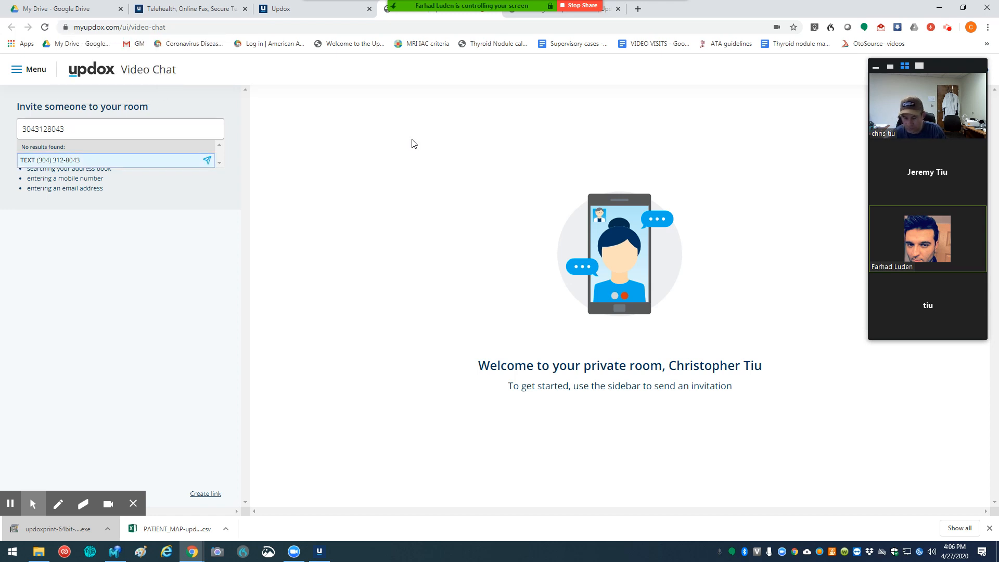
key("Return")
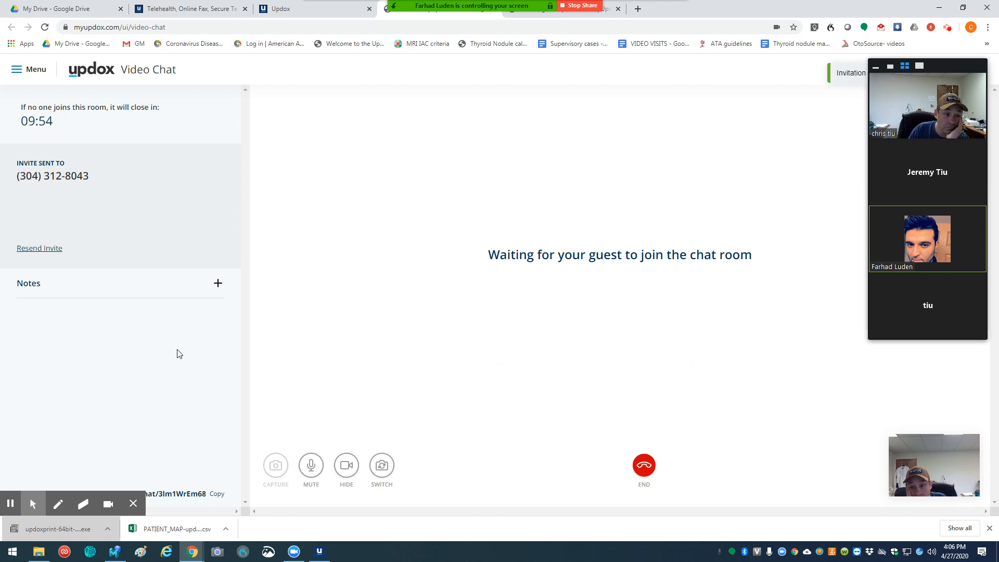
Step: Add the chat note "Maglkfej elgbjljbjbljdlbl" and capture a screenshot of the guest's video
left_click(219, 285)
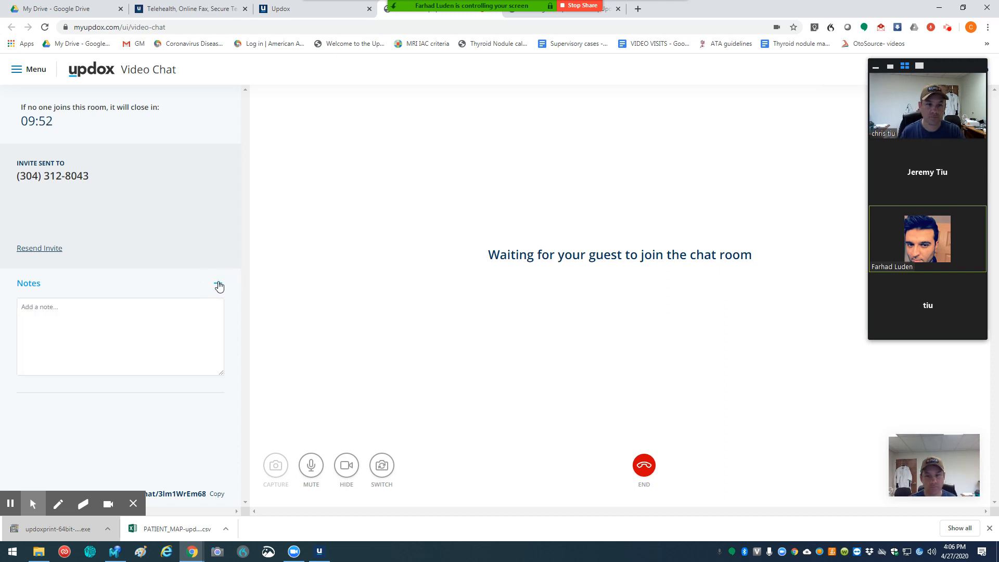
left_click(87, 327)
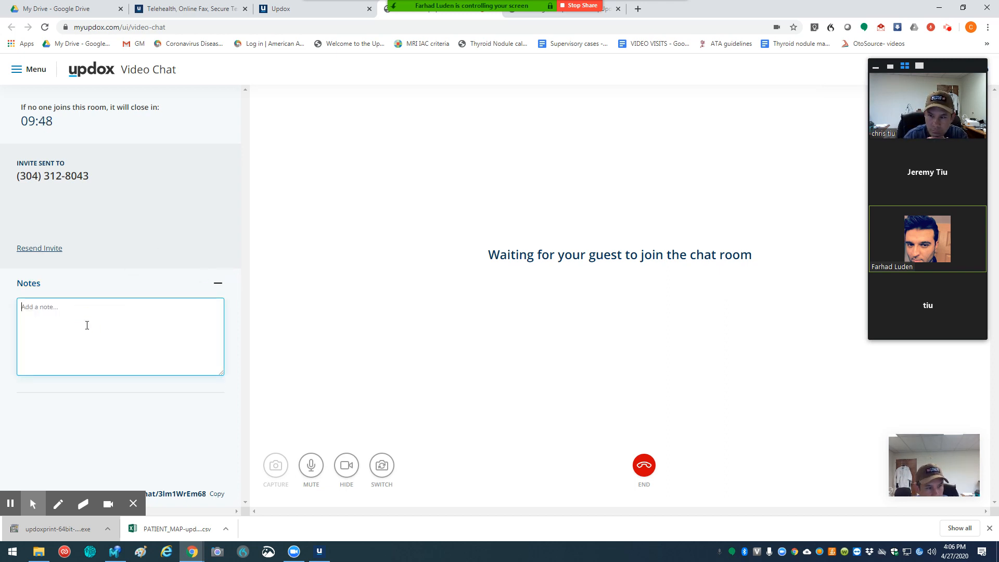
type("Maglkfej e")
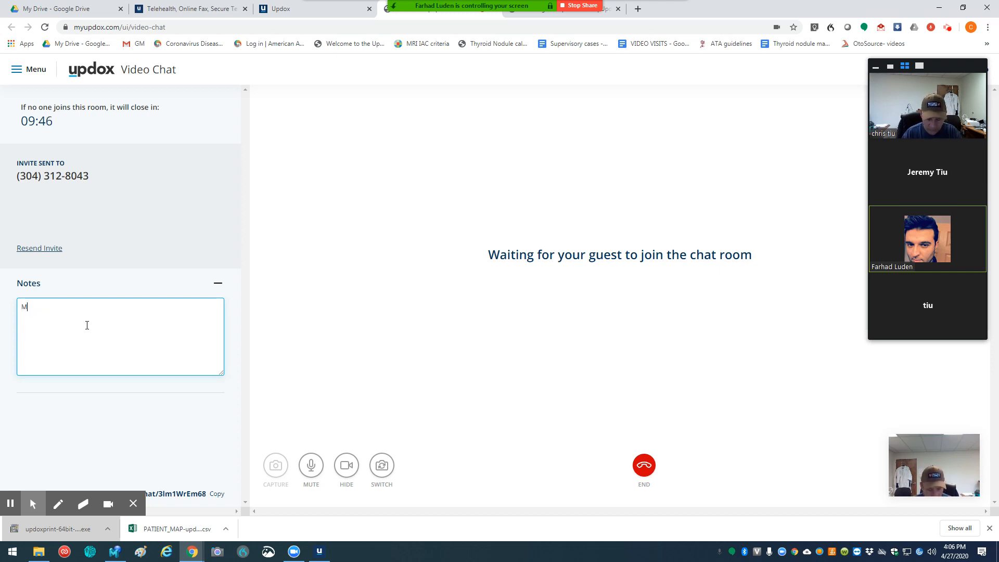
type("lgbjljbjbljdlbl")
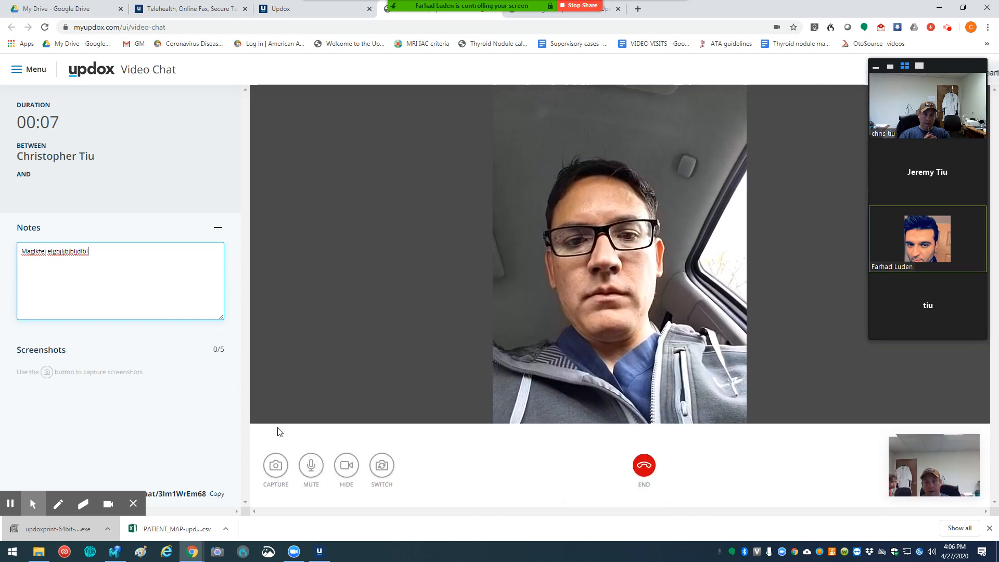
left_click(276, 469)
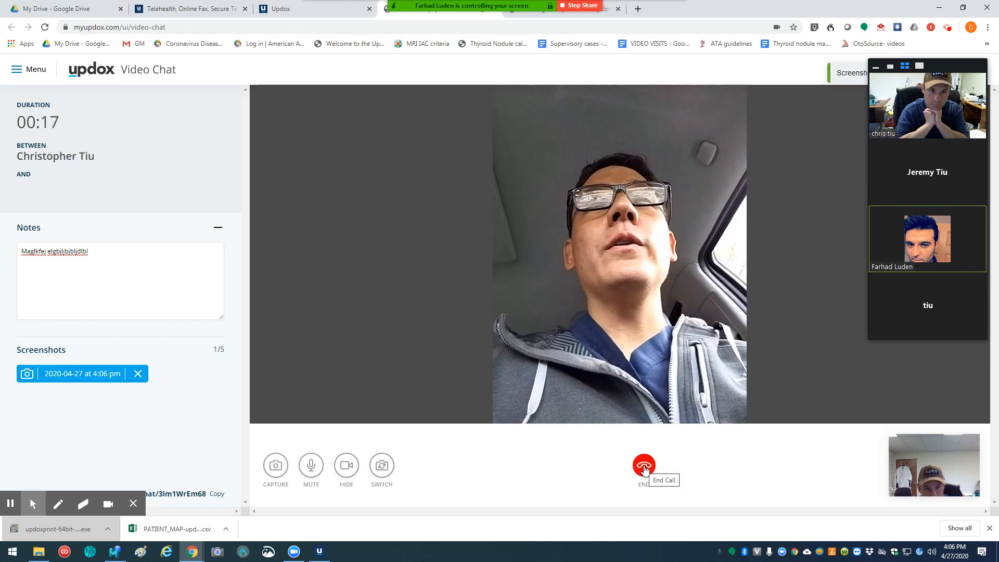
Step: End the video call and enter the participant's first and last name in the chat summary
left_click(645, 467)
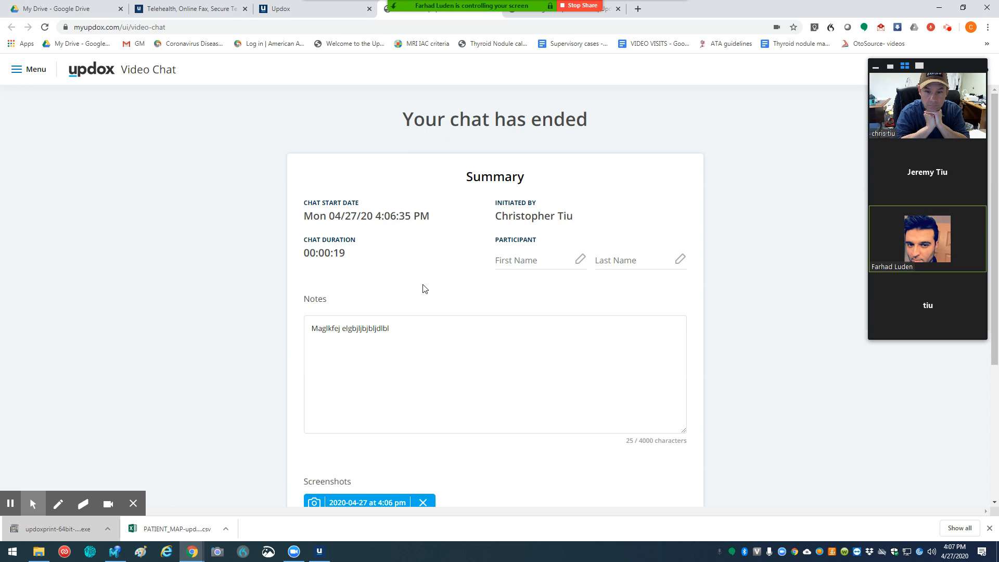
left_click(514, 261)
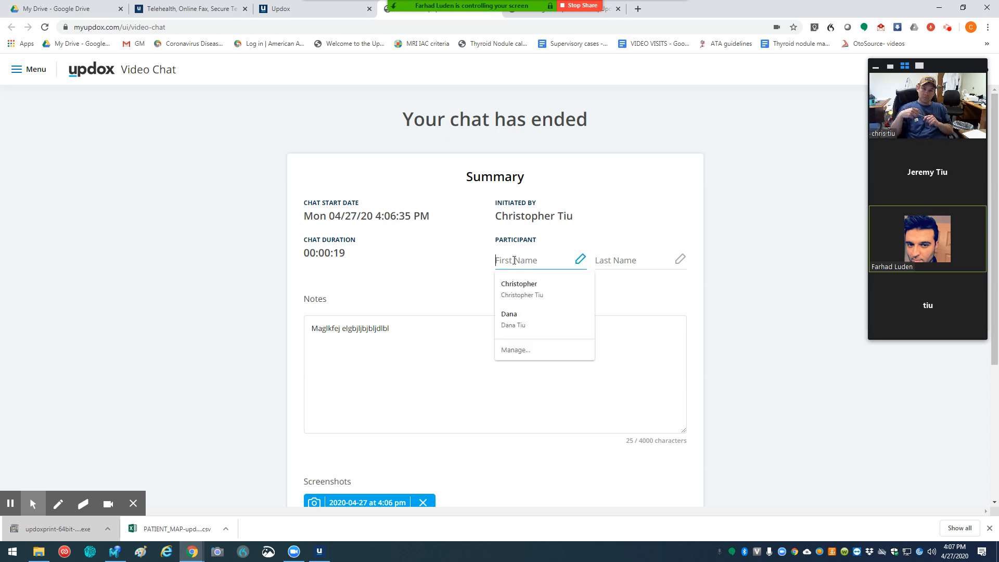
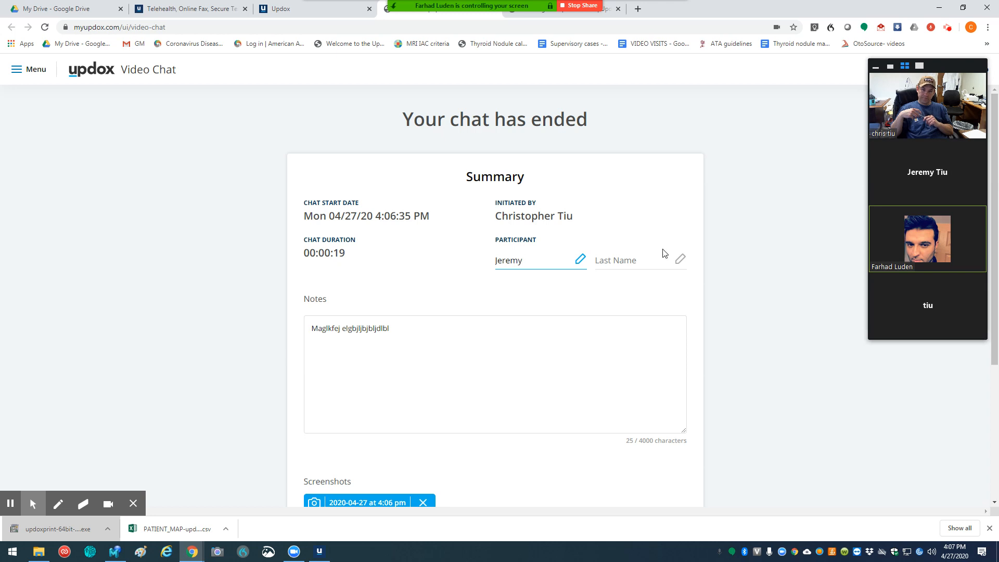
left_click(618, 259)
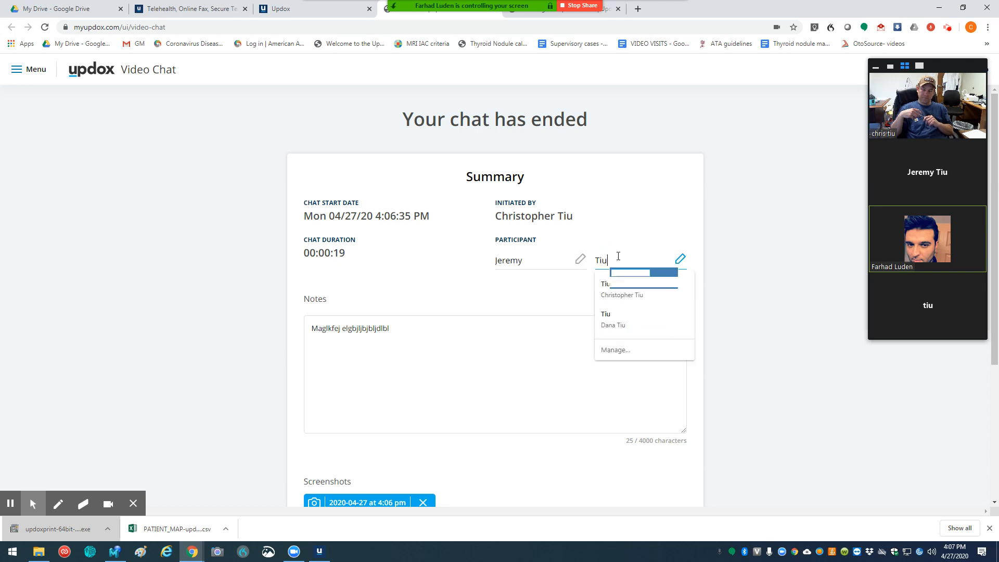
Step: Send the chat summary to the Inbox and reload the Inbox to display it
scroll(462, 365, "down", 4)
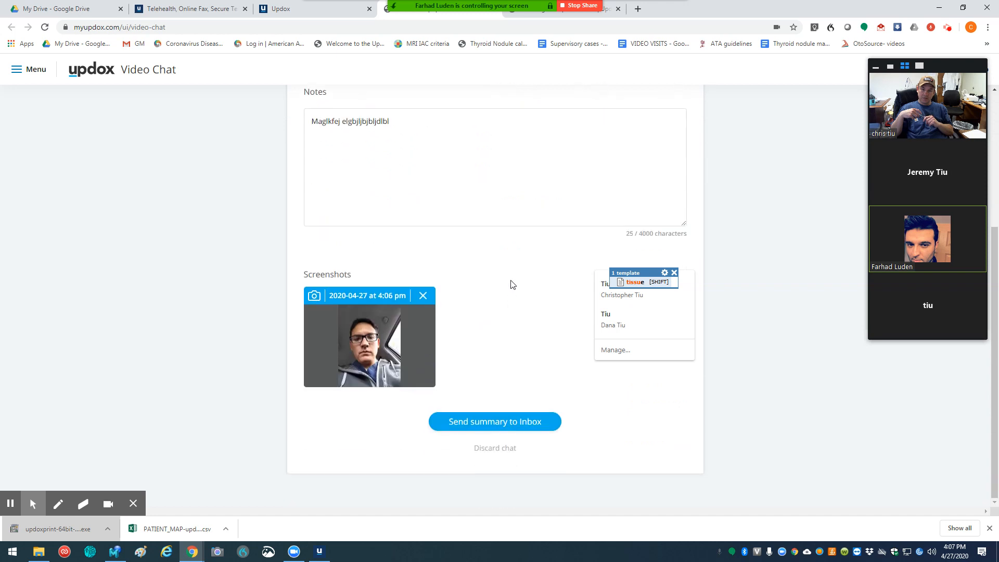
left_click(496, 428)
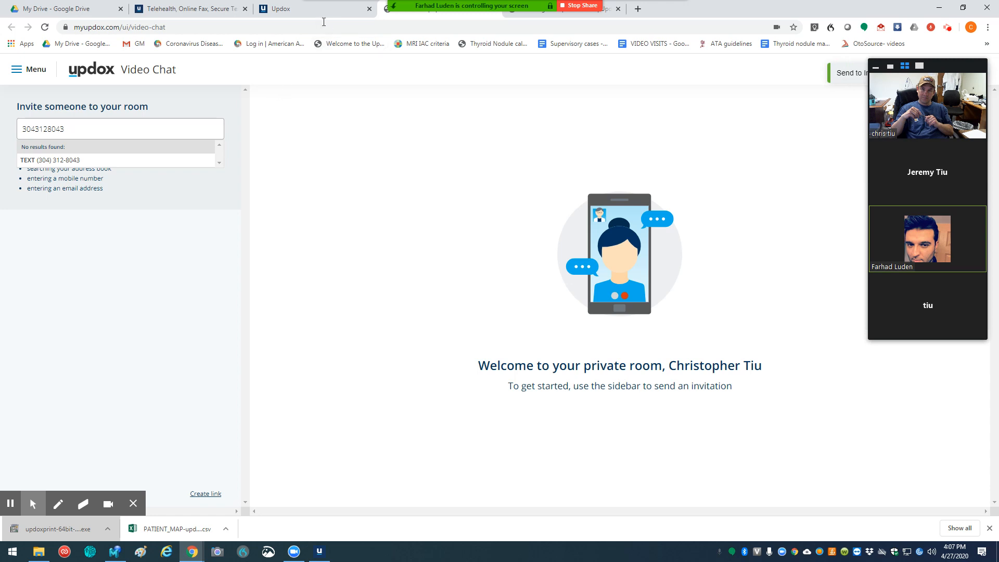
left_click(316, 7)
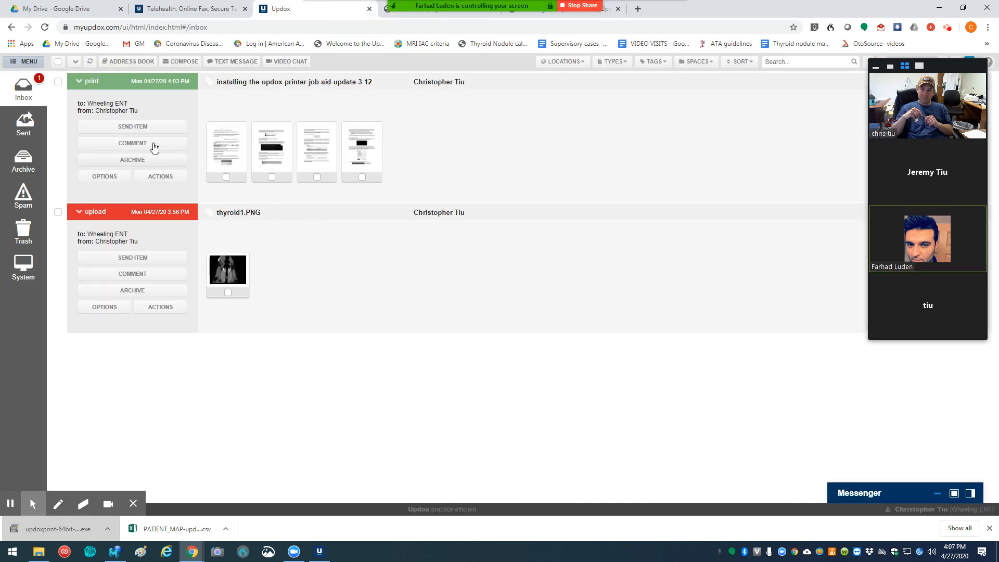
left_click(31, 87)
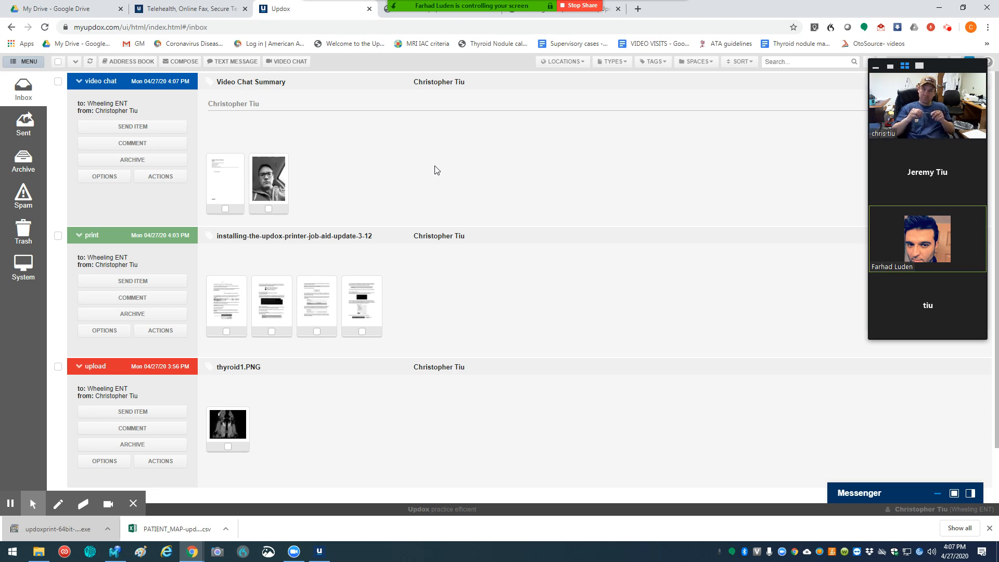
Step: Send the saved patient contact an SMS text reading "Hi" from the Default Location
left_click(233, 61)
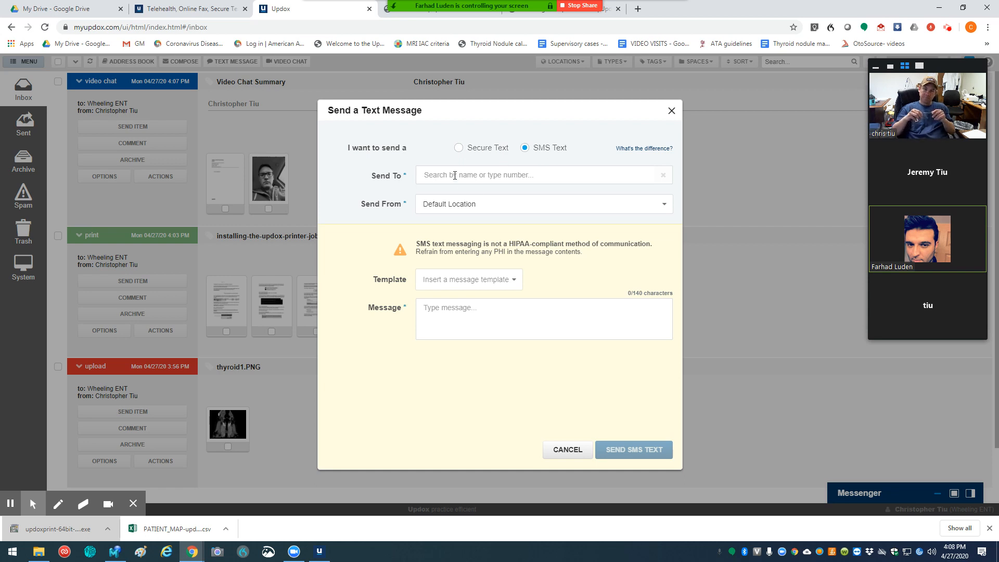
type("chri")
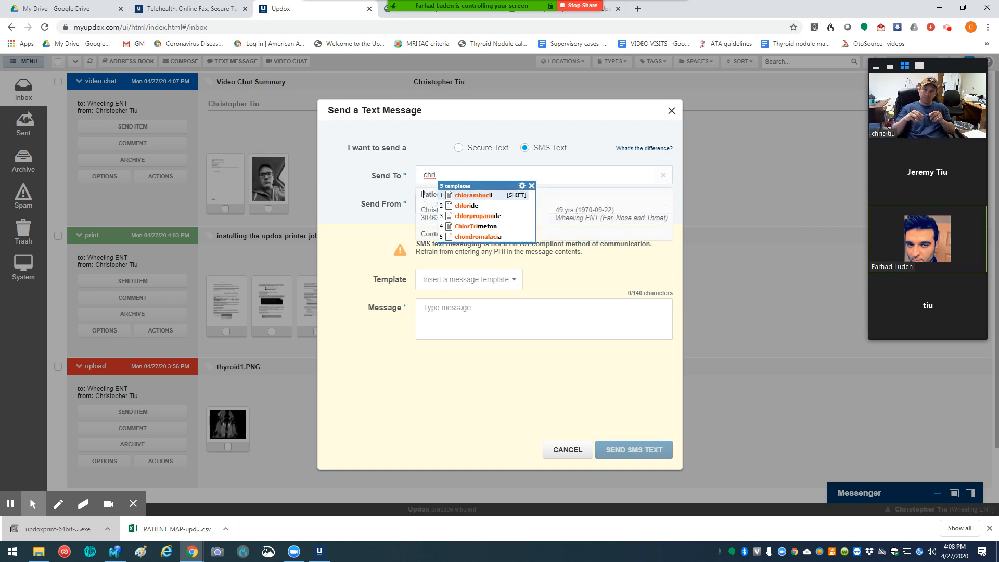
left_click(428, 213)
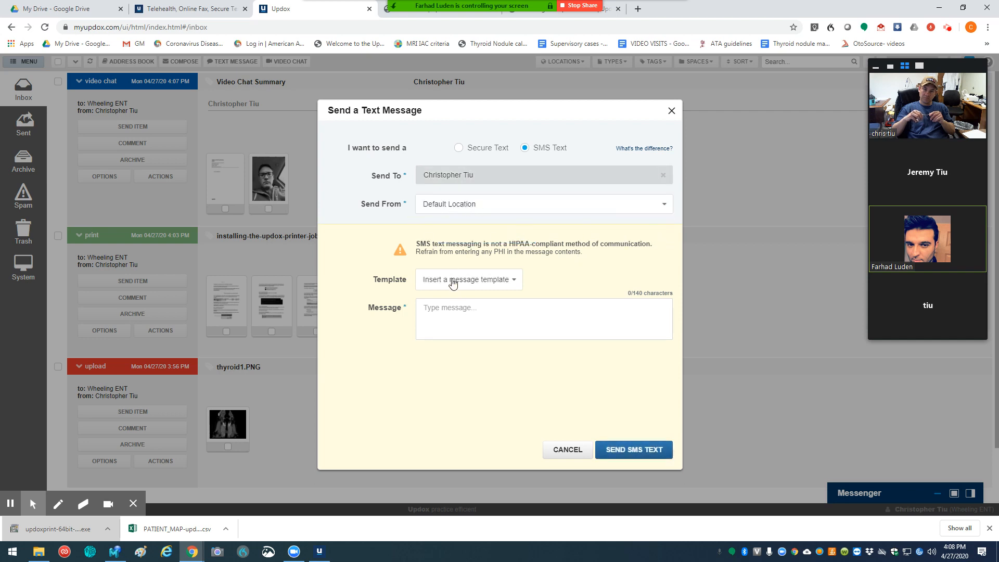
left_click(458, 316)
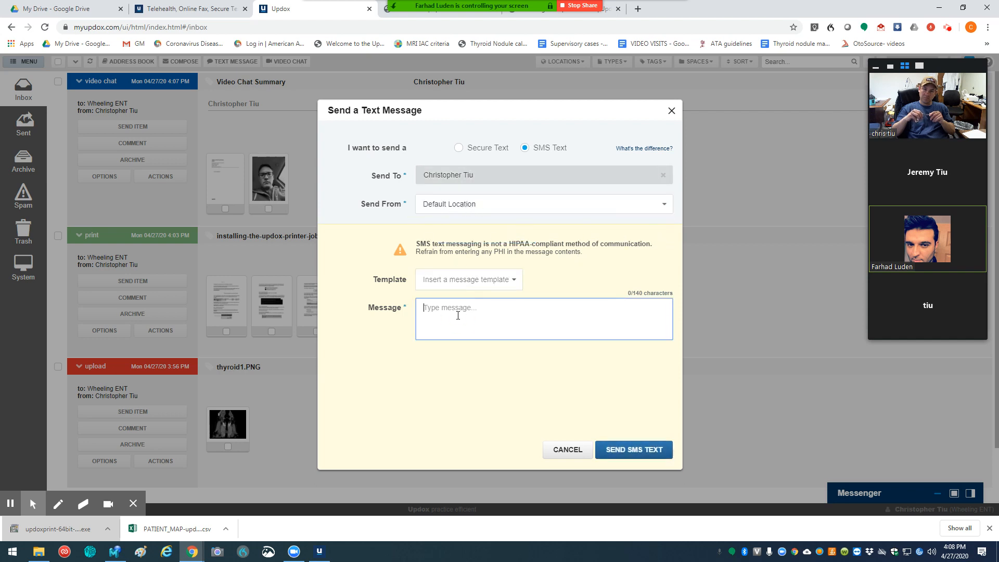
type("Hi")
left_click(633, 452)
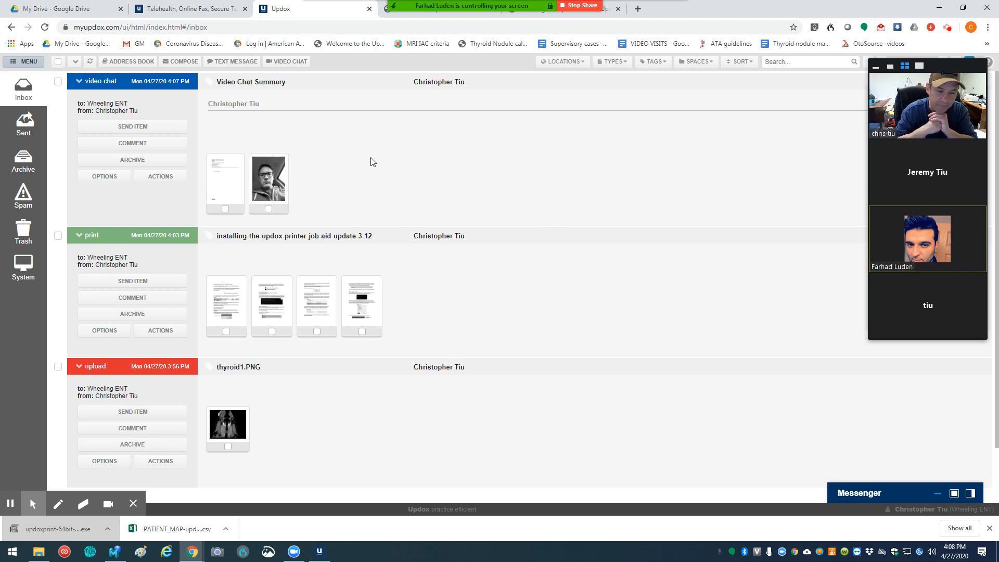
Step: Collapse all Inbox items, leaving only the thyroid1.PNG upload expanded, and give that upload a Black tag
left_click(75, 61)
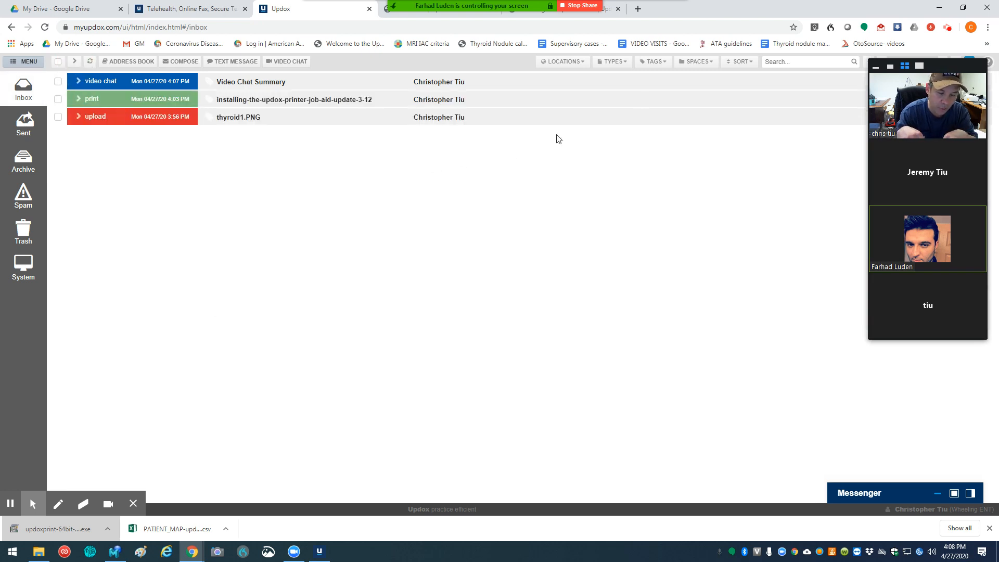
left_click(662, 63)
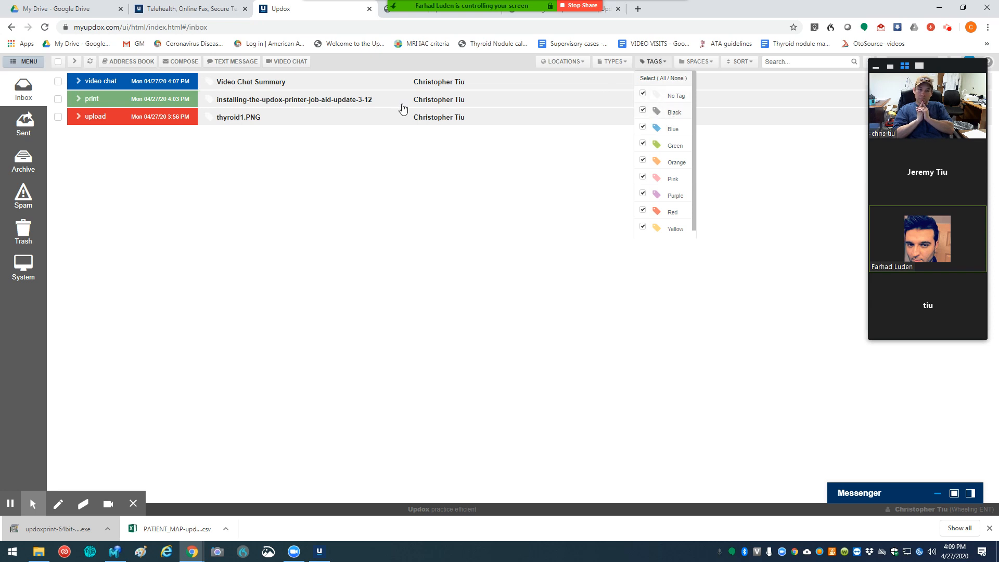
left_click(79, 117)
mouse_move(227, 172)
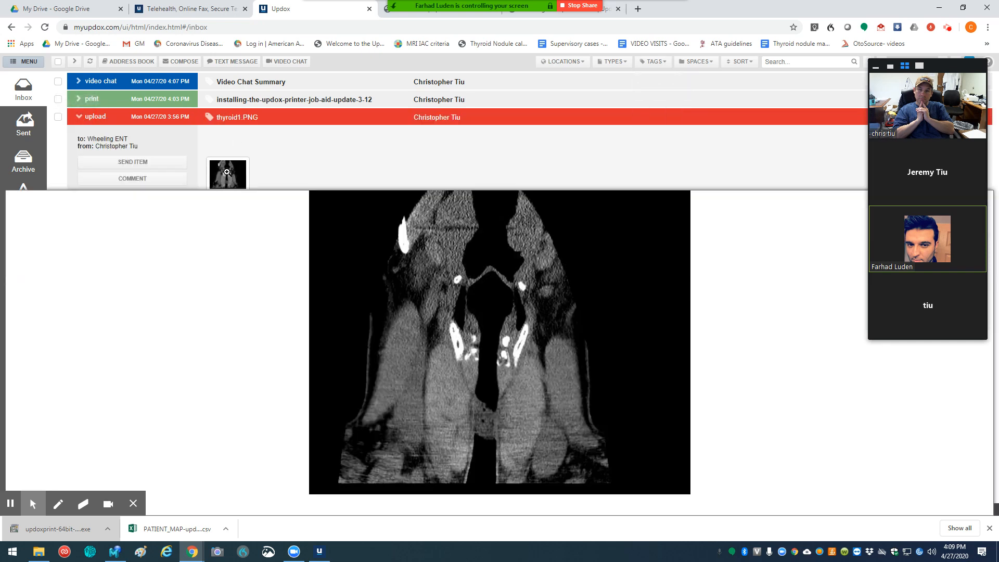
left_click(208, 117)
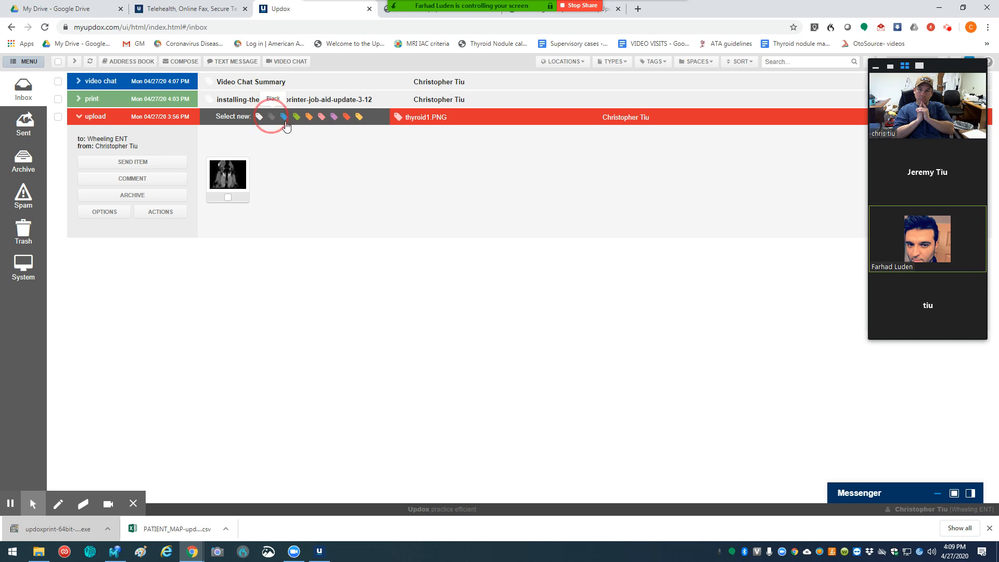
left_click(272, 116)
left_click(435, 255)
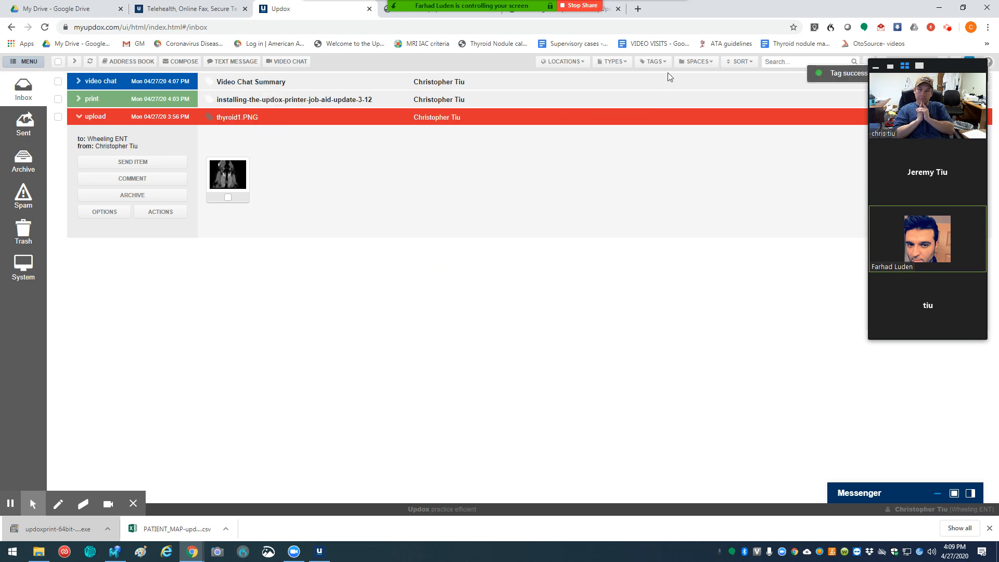
Step: Filter the Inbox to show only items with the Black tag
left_click(654, 61)
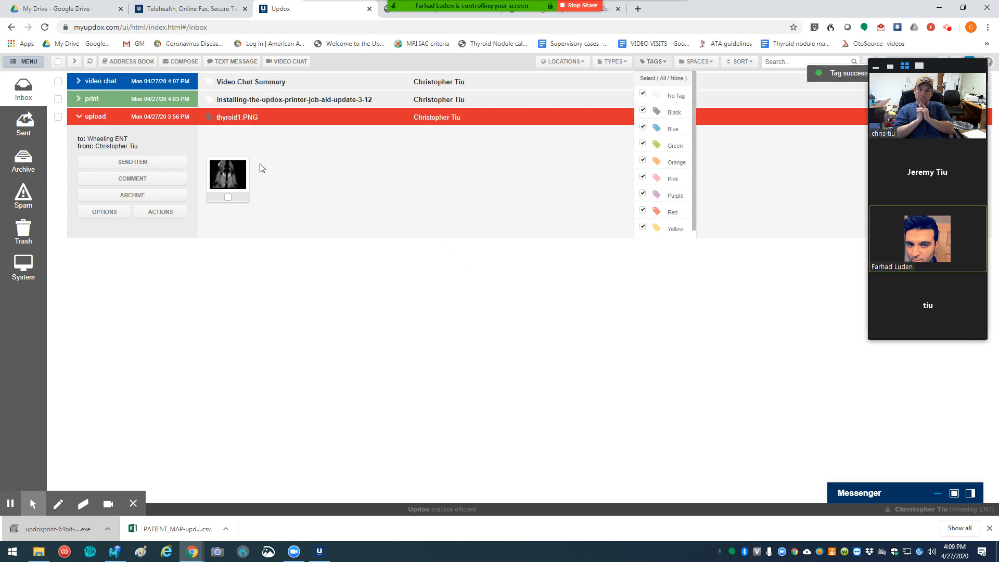
left_click(677, 78)
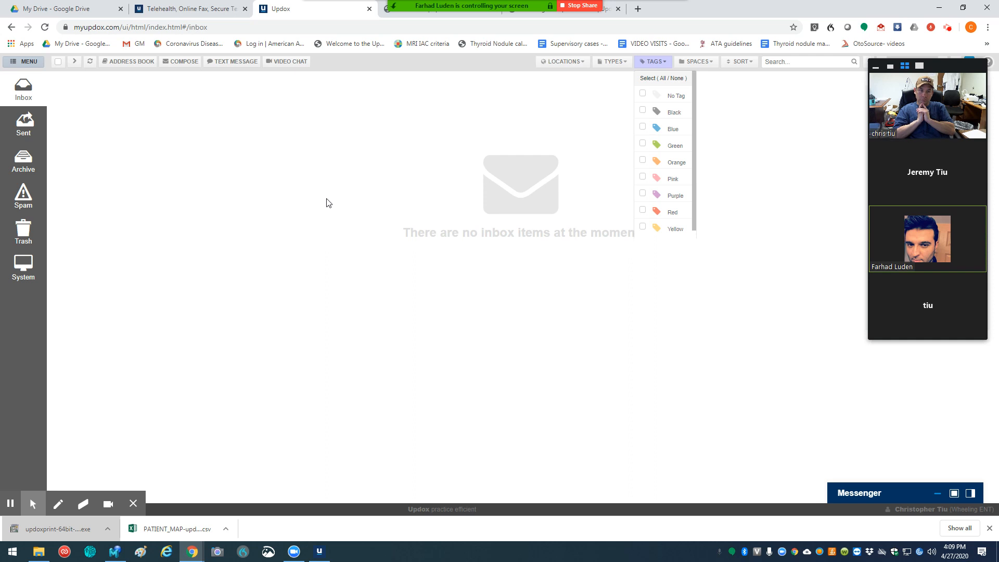
left_click(646, 111)
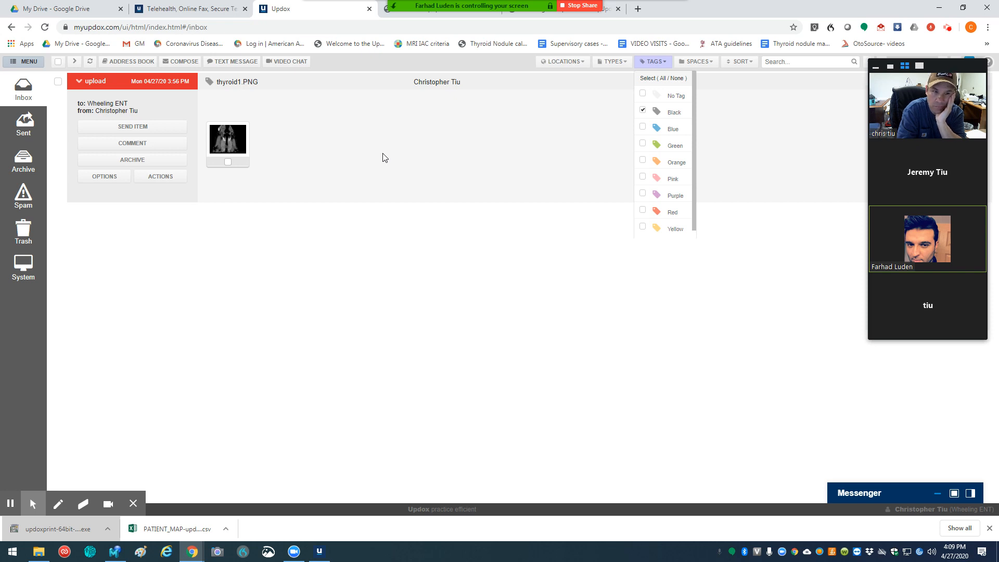
Step: Reselect all tags in the Inbox filter and collapse the thyroid1.PNG upload
left_click(663, 78)
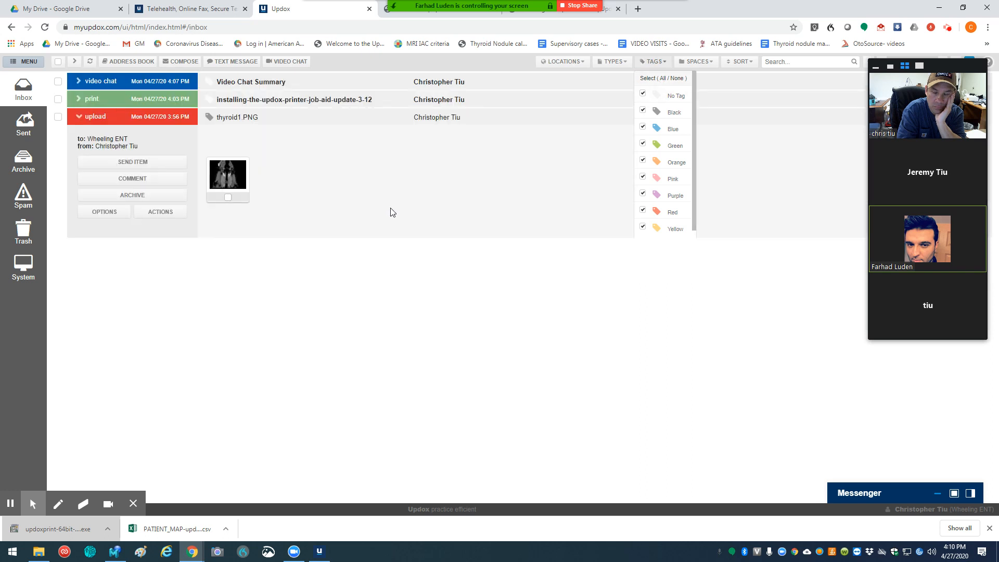
left_click(94, 122)
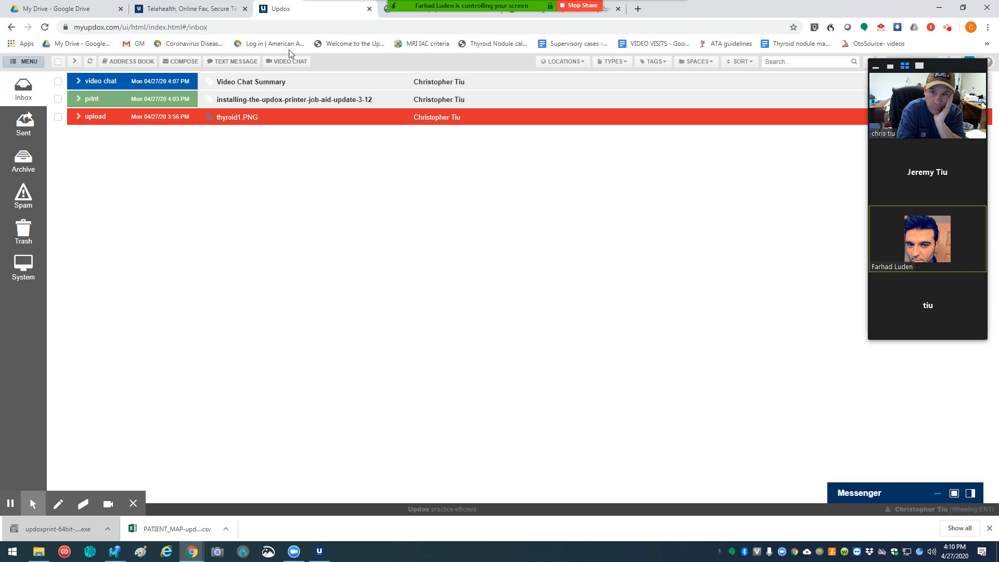
Step: Open the Updox Learning Center home page from the printer installation article and look through its help topics
left_click(427, 9)
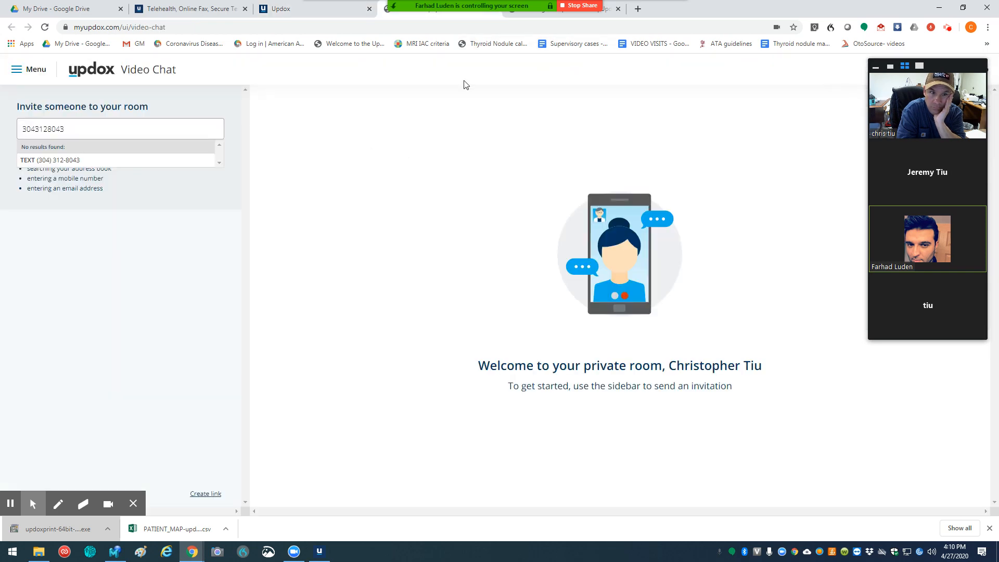
left_click(580, 14)
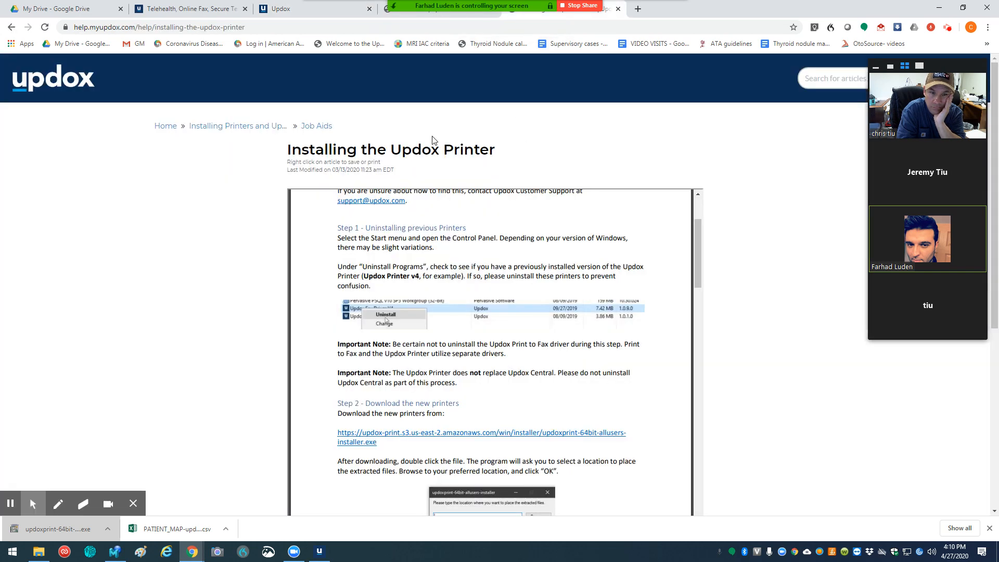
left_click(165, 127)
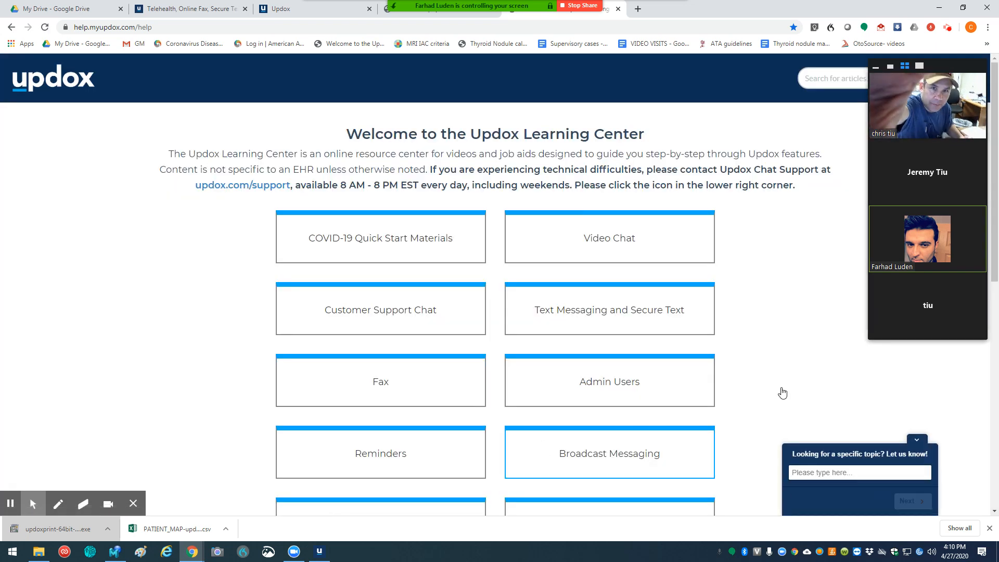
scroll(791, 291, "down", 1)
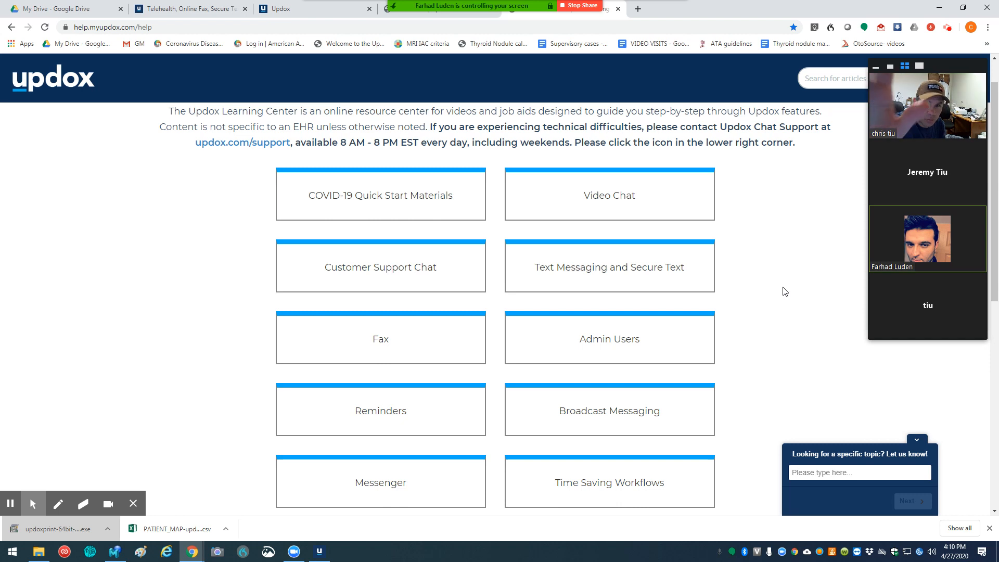
scroll(782, 291, "down", 1)
scroll(782, 291, "down", 1)
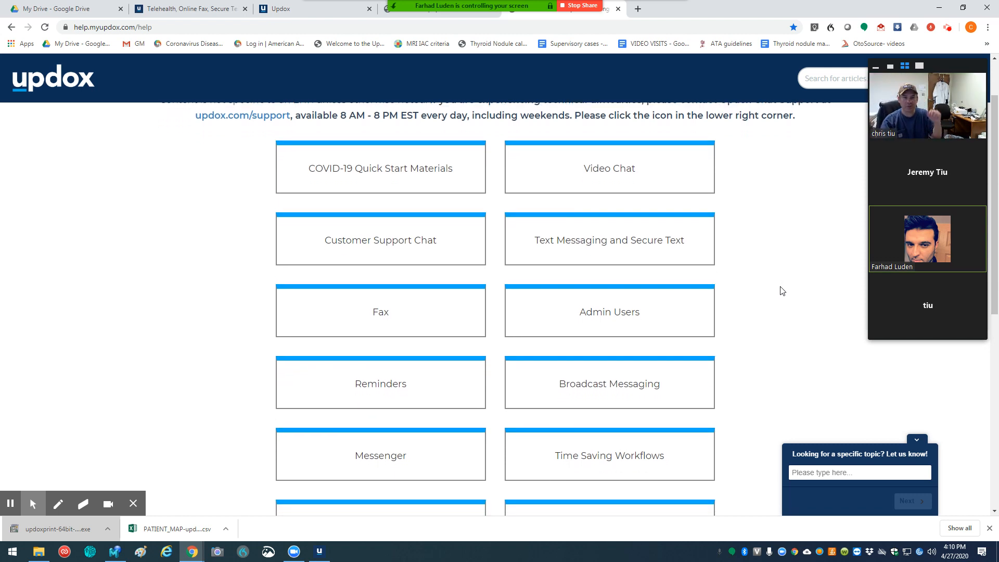
scroll(782, 291, "down", 1)
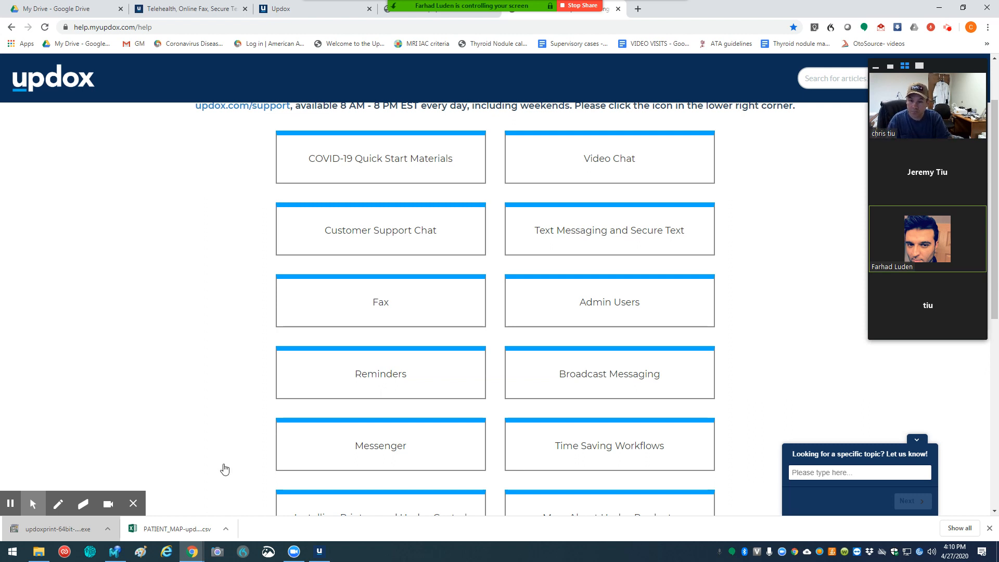
Step: Switch to MEDENT and sign in with the user ID and password
left_click(107, 551)
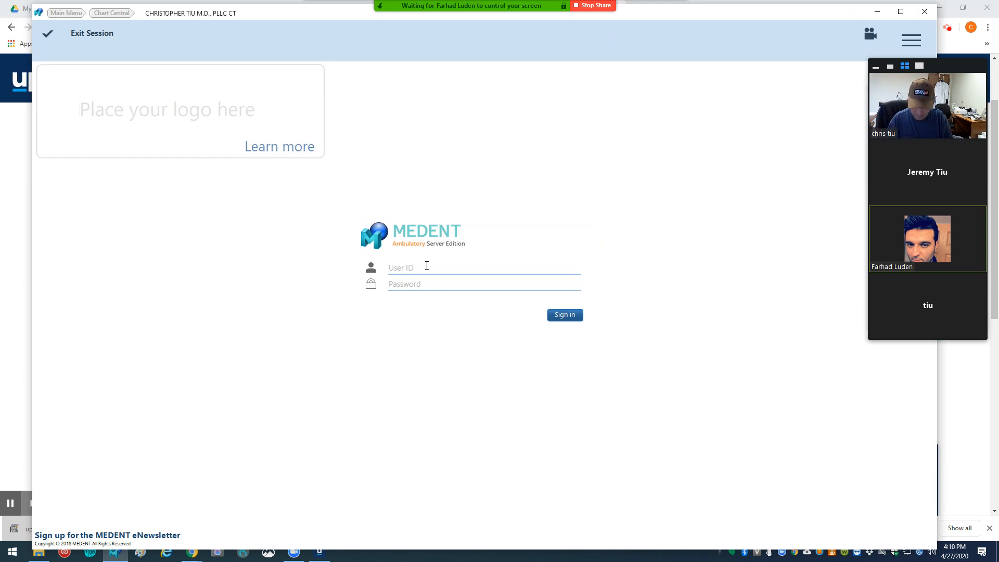
type("g")
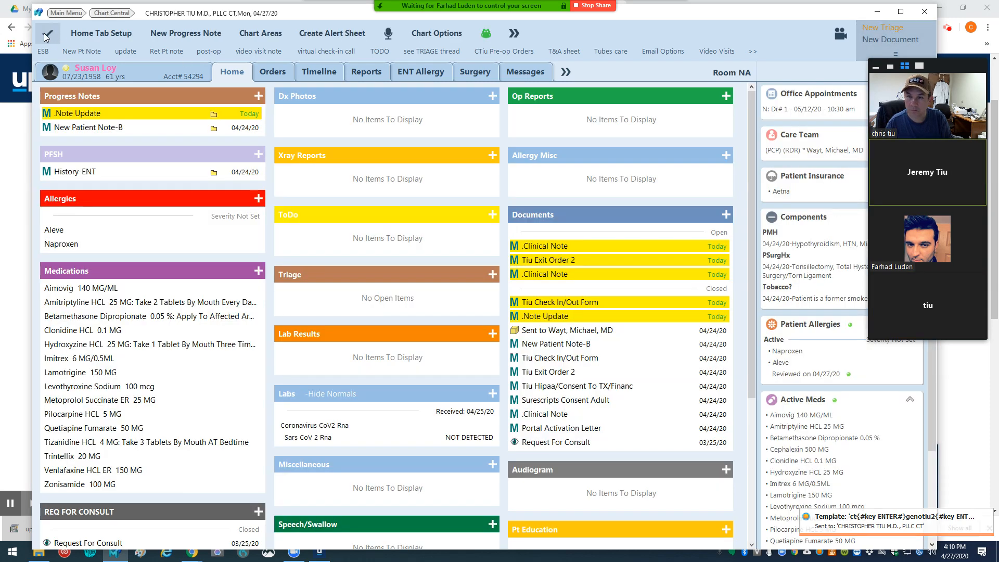
Step: Leave the open patient chart and display the doctor's appointment schedule for Tuesday, April 28
left_click(46, 35)
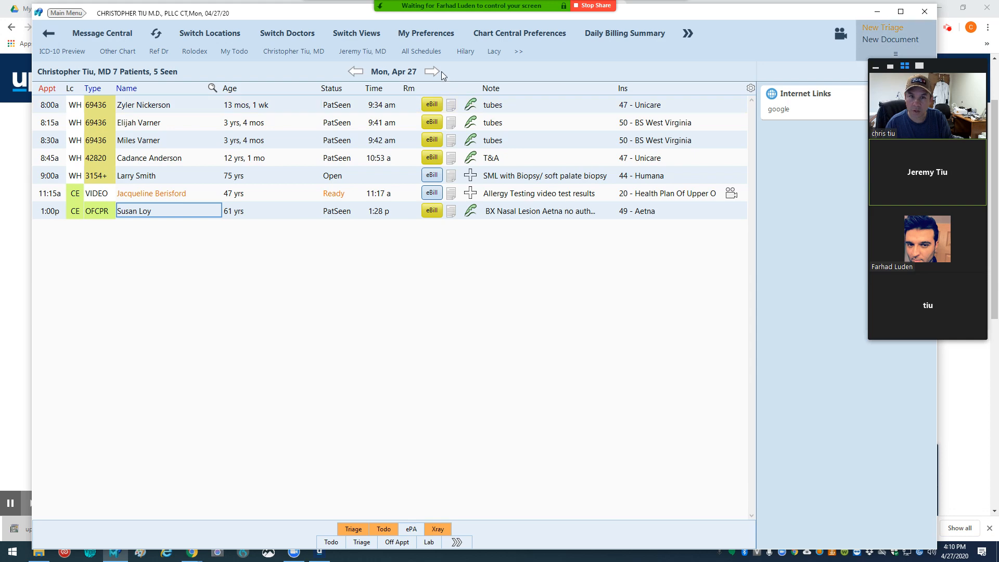
left_click(437, 72)
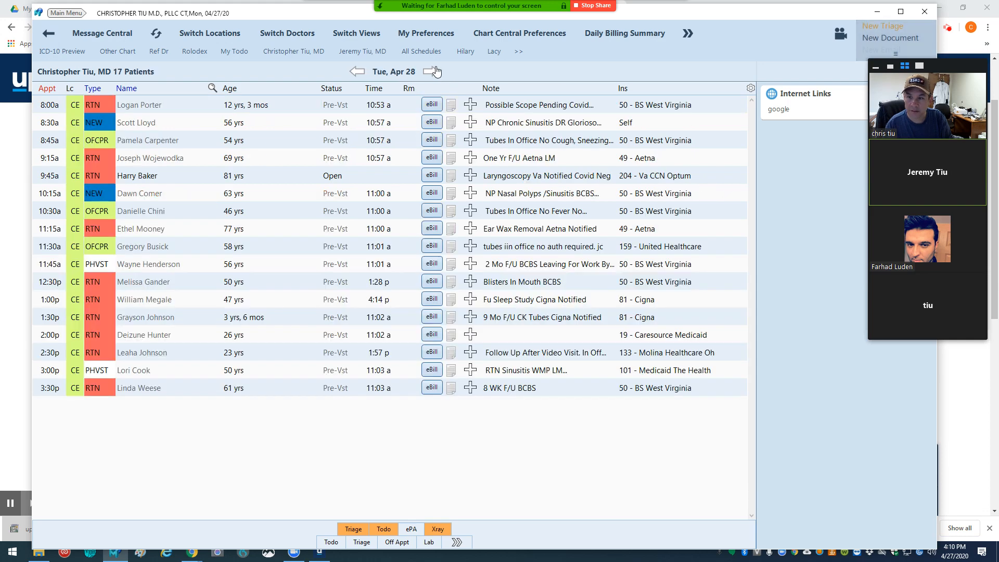
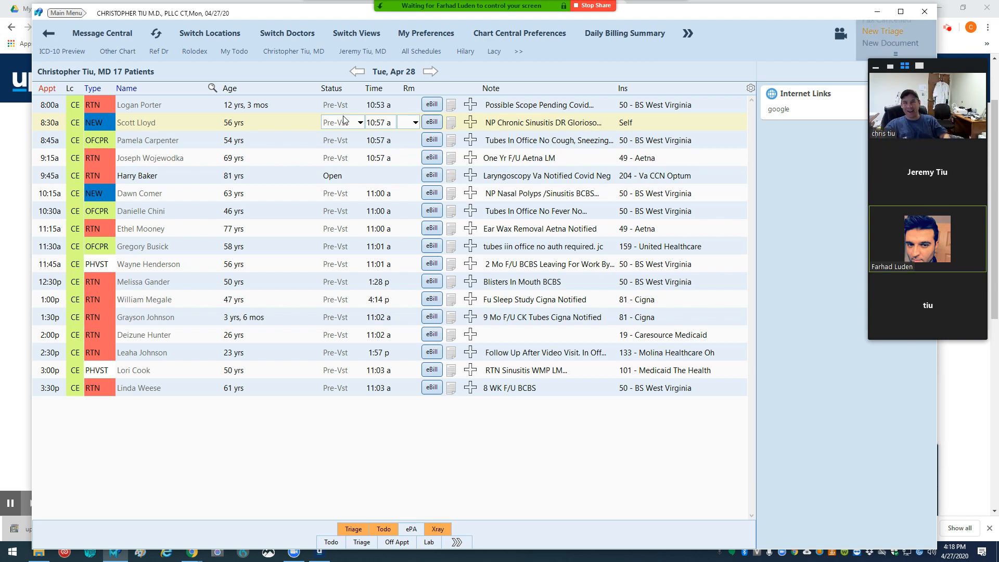
Step: Stop the Zoom screen share, postpone the offered Zoom update, and minimize MEDENT to return to the Updox Learning Center
left_click(594, 7)
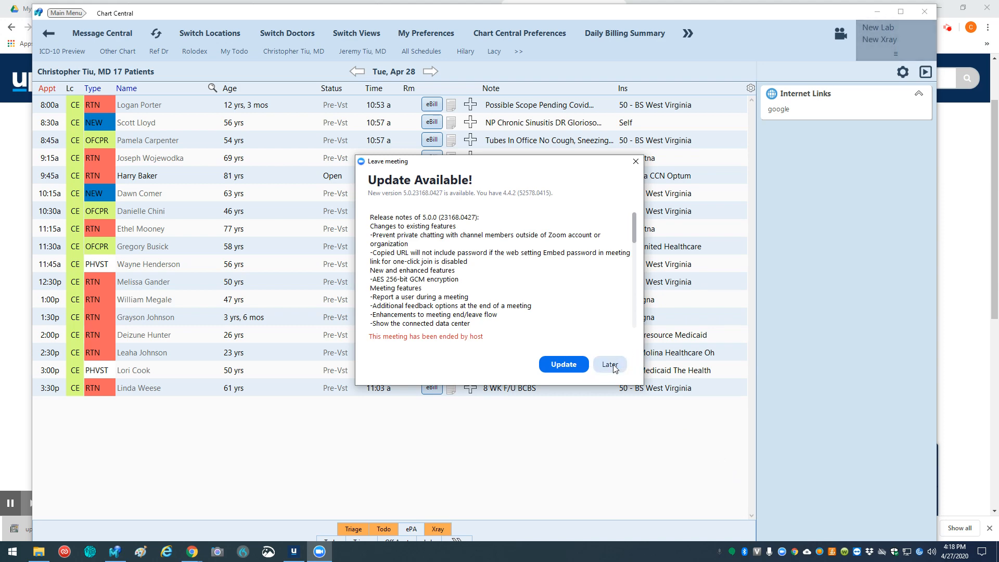
left_click(610, 365)
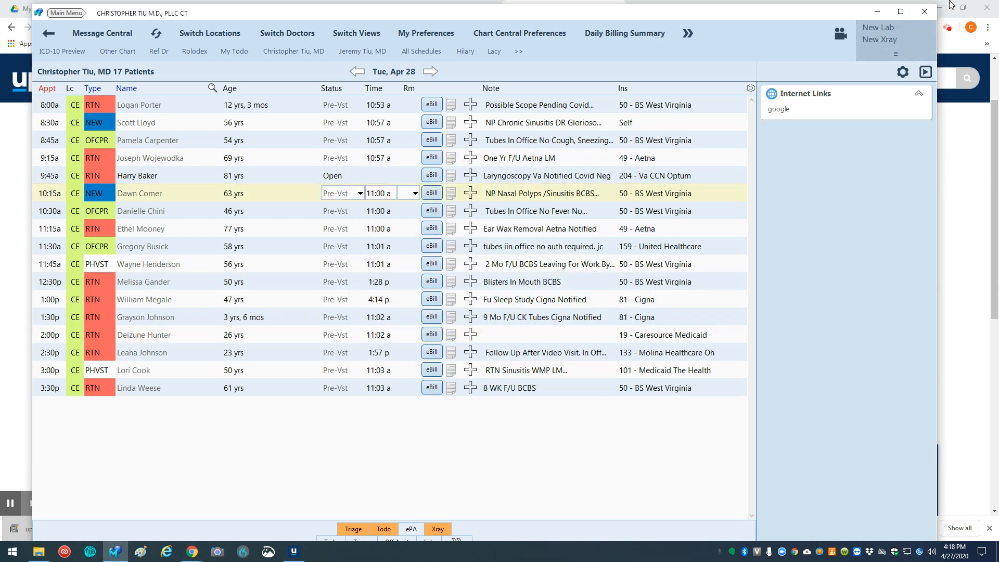
left_click(878, 11)
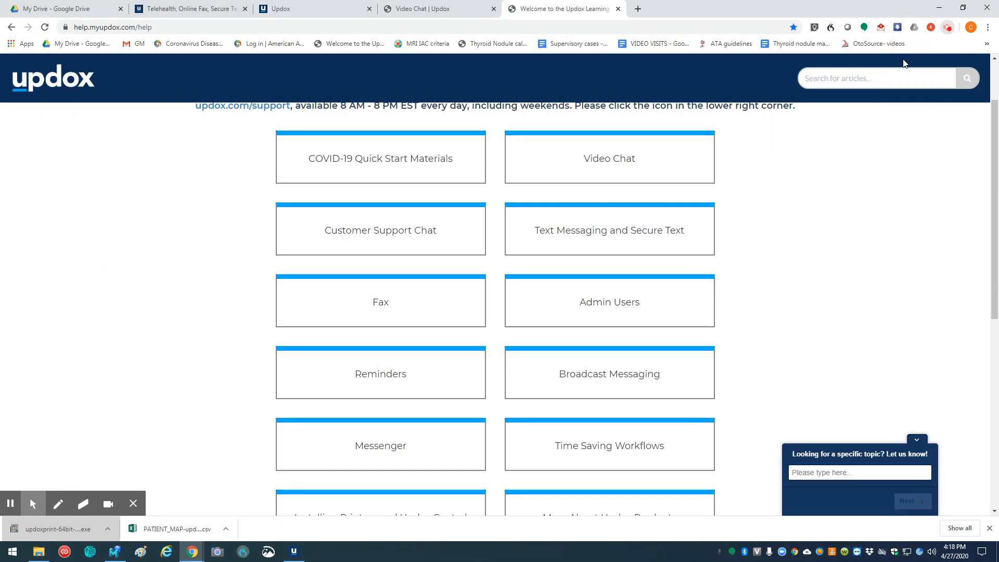